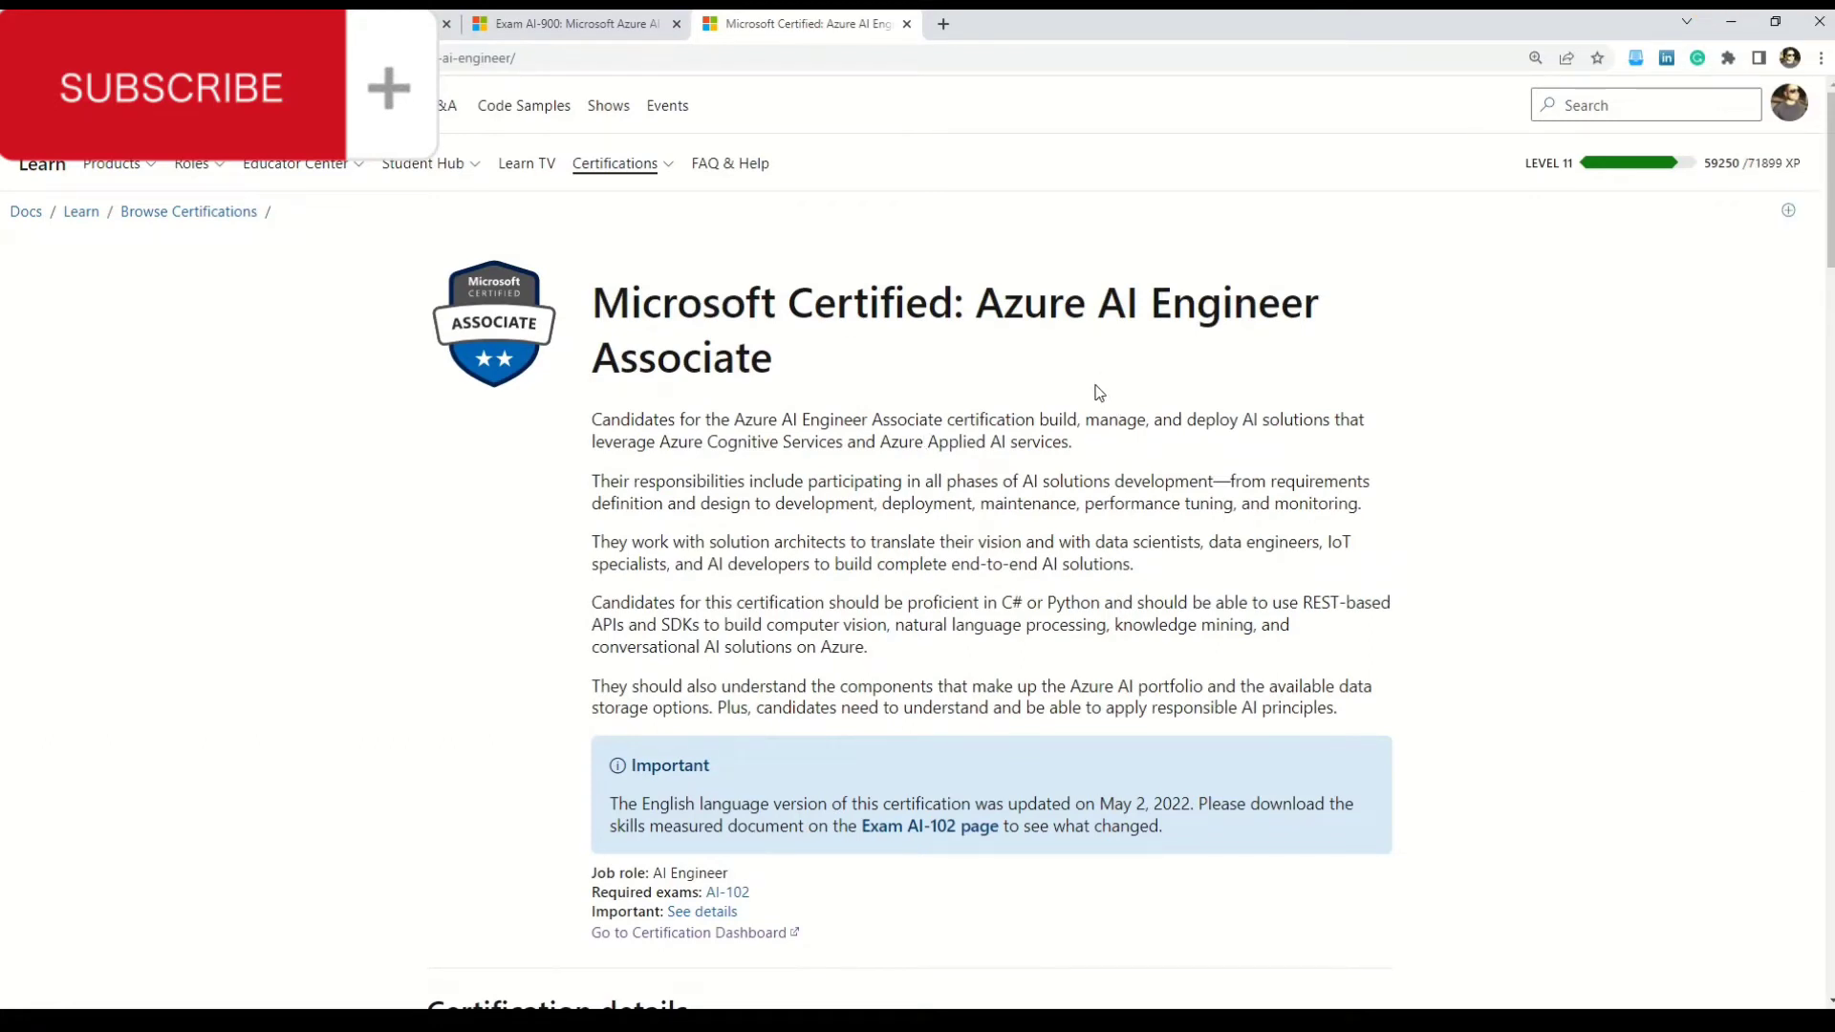
Step: Highlight the AI Engineer Associate title on the AI-900 page, then clear the highlight
left_click_drag(1097, 304, 1199, 390)
left_click(1199, 390)
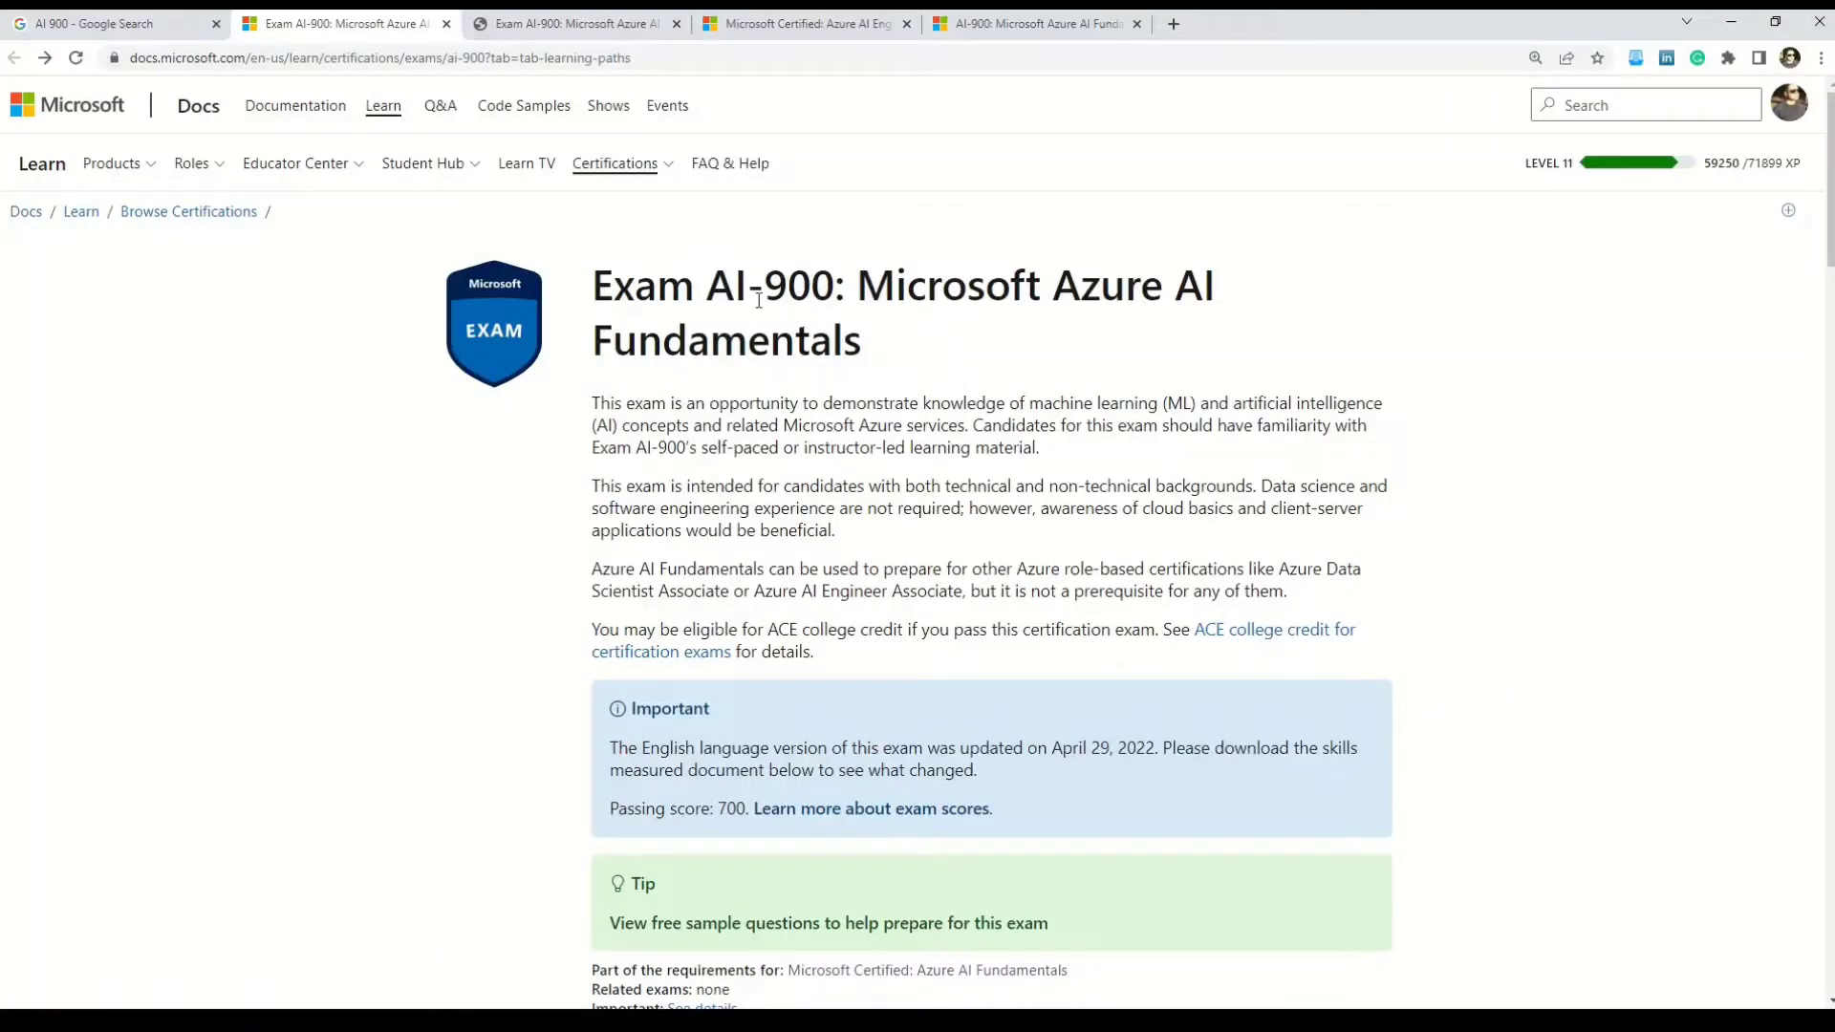
left_click_drag(707, 290, 836, 295)
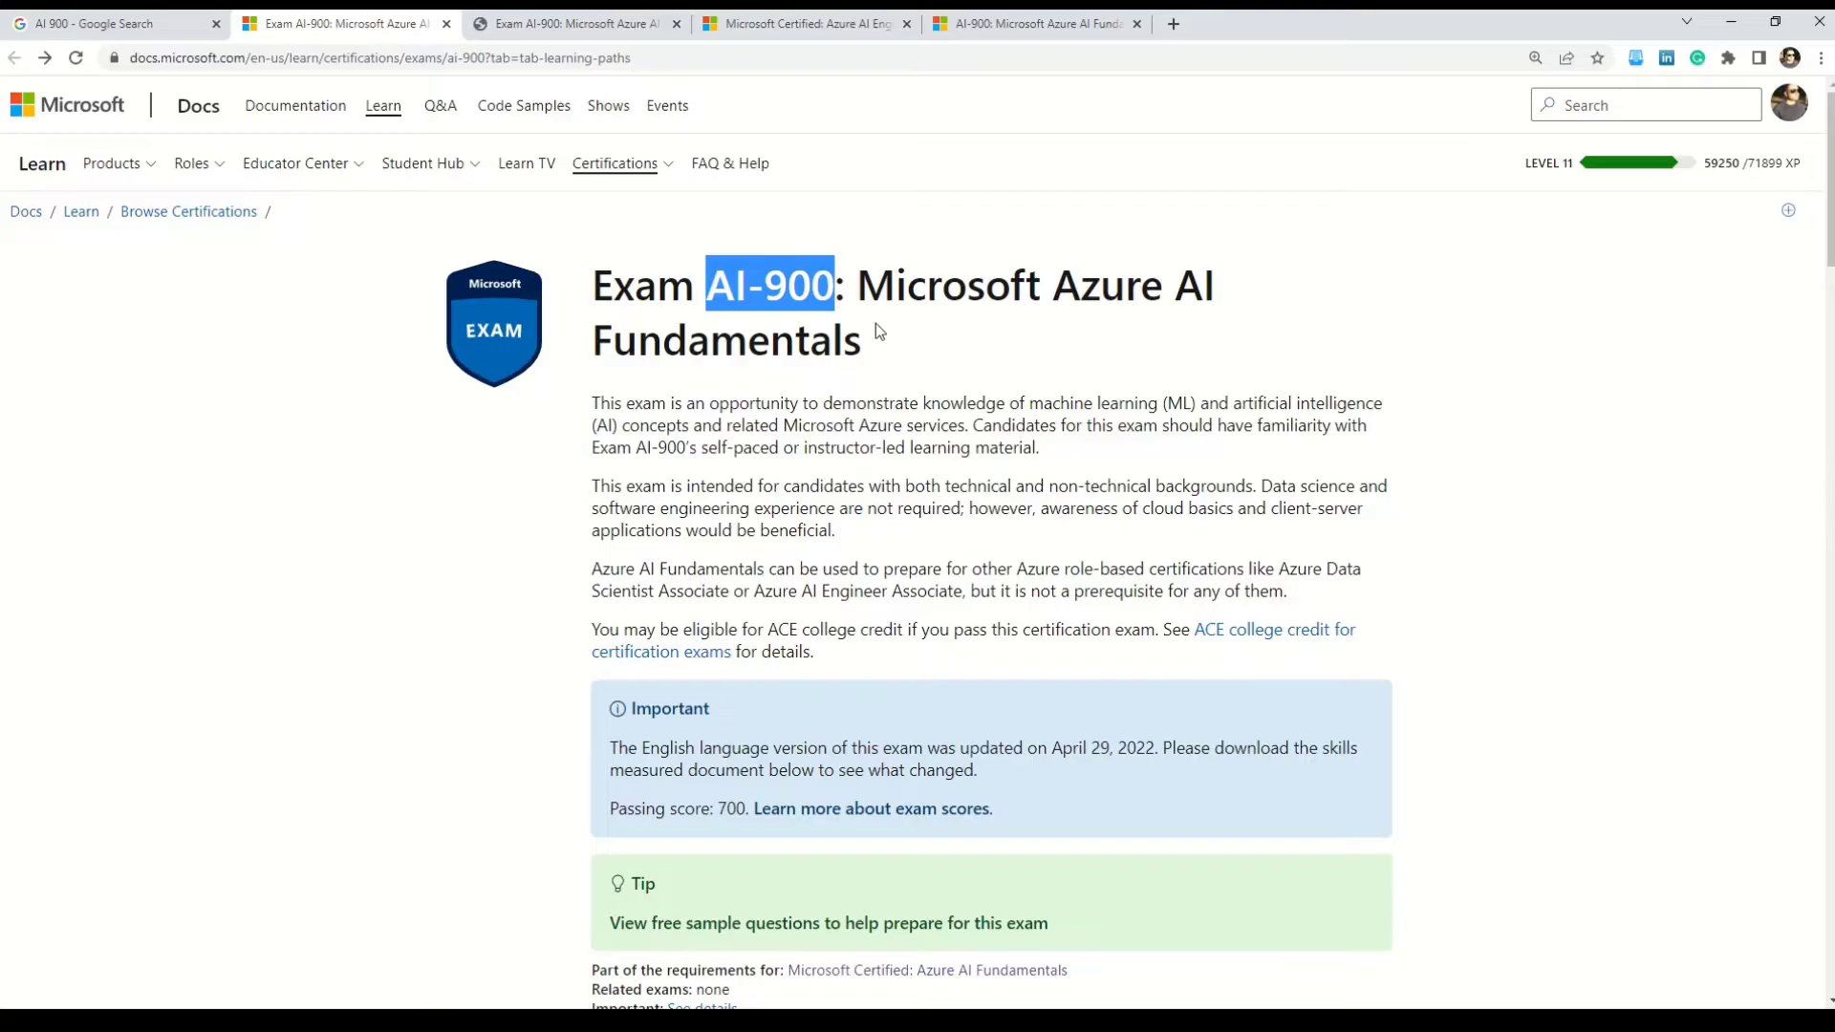
left_click_drag(651, 405, 1132, 408)
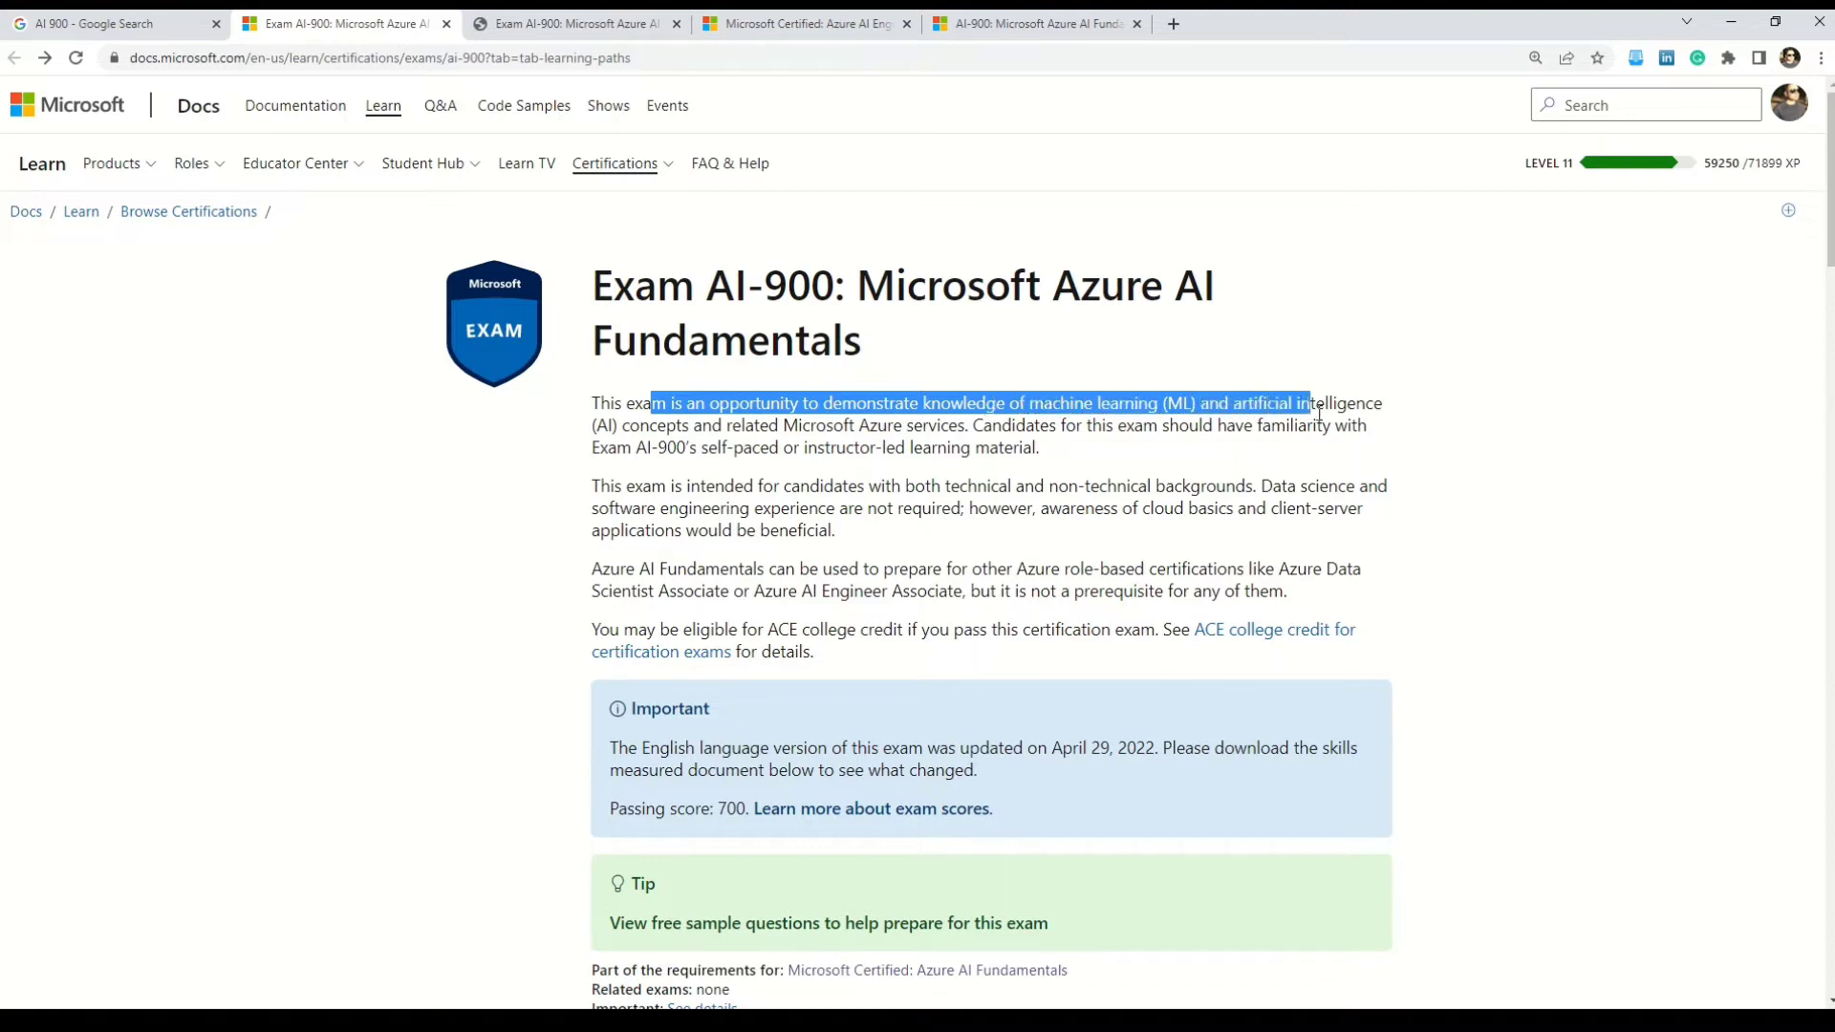
left_click_drag(1133, 409, 1375, 406)
mouse_move(627, 425)
left_mouse_down()
mouse_move(952, 428)
mouse_move(972, 446)
left_mouse_up()
left_click(1032, 456)
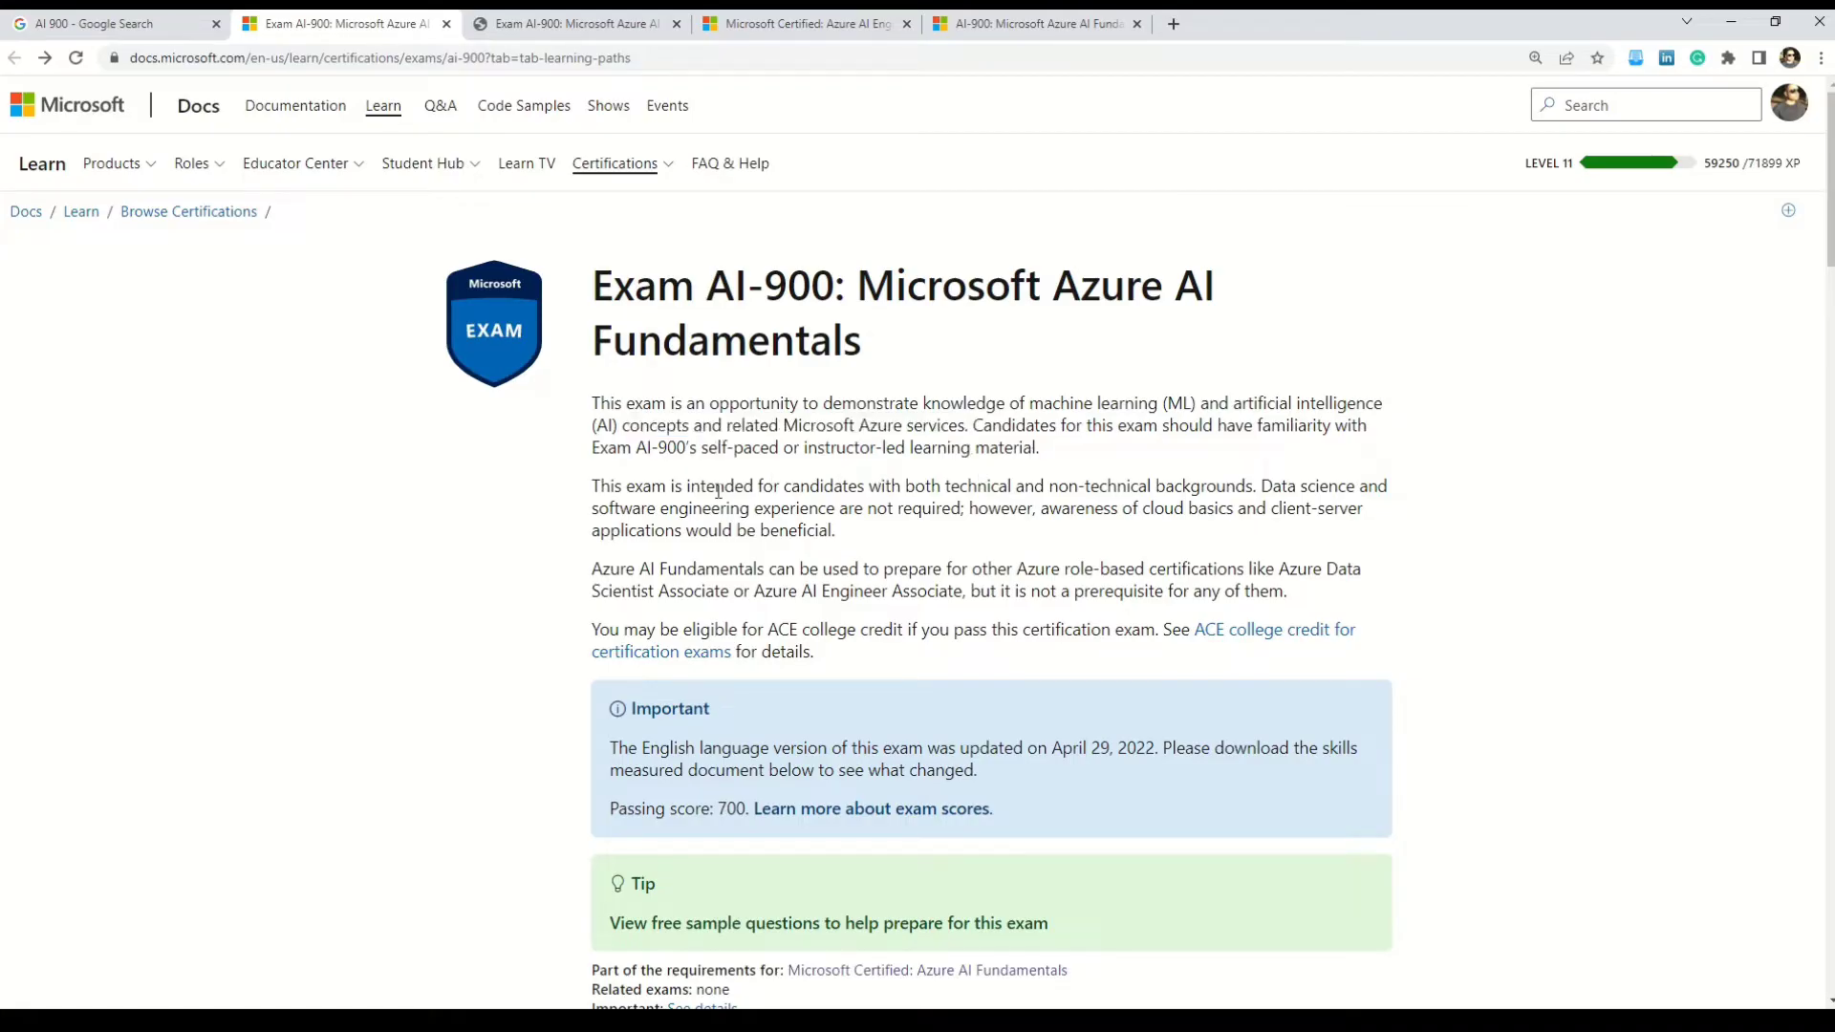
left_click_drag(679, 489, 1240, 489)
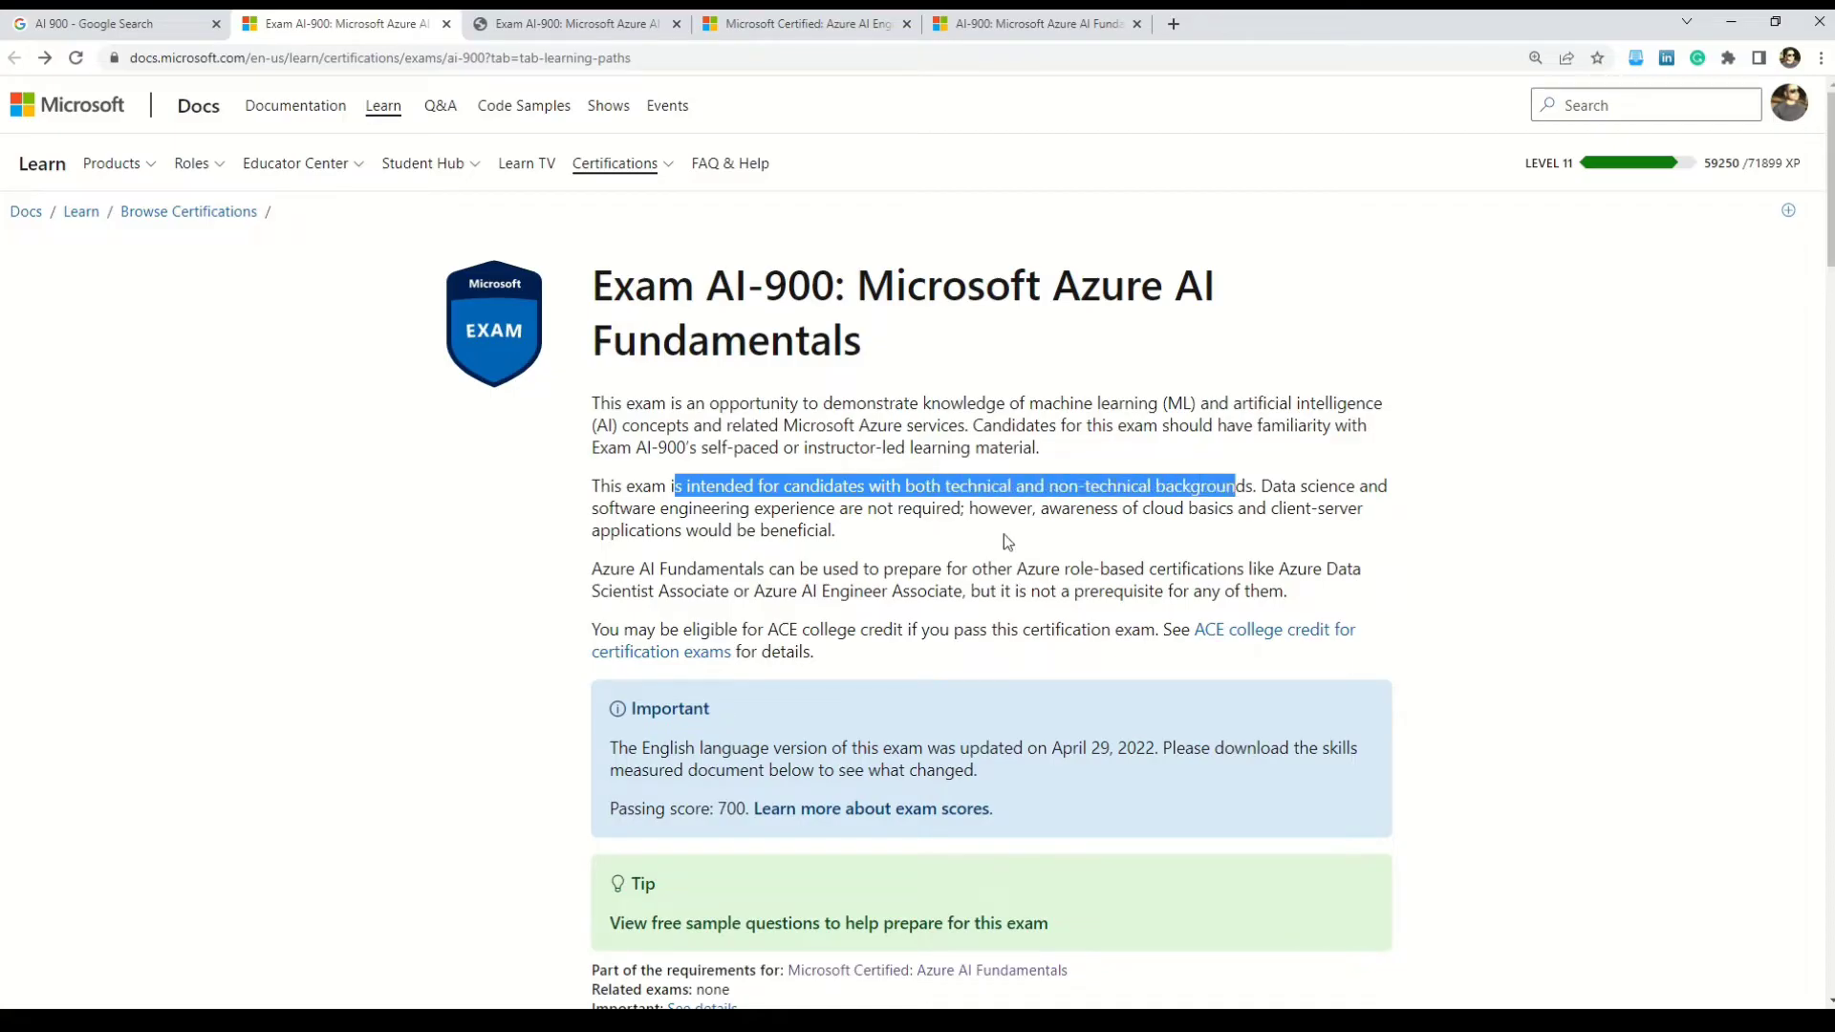
scroll(1005, 536, "down", 1)
scroll(1005, 535, "down", 2)
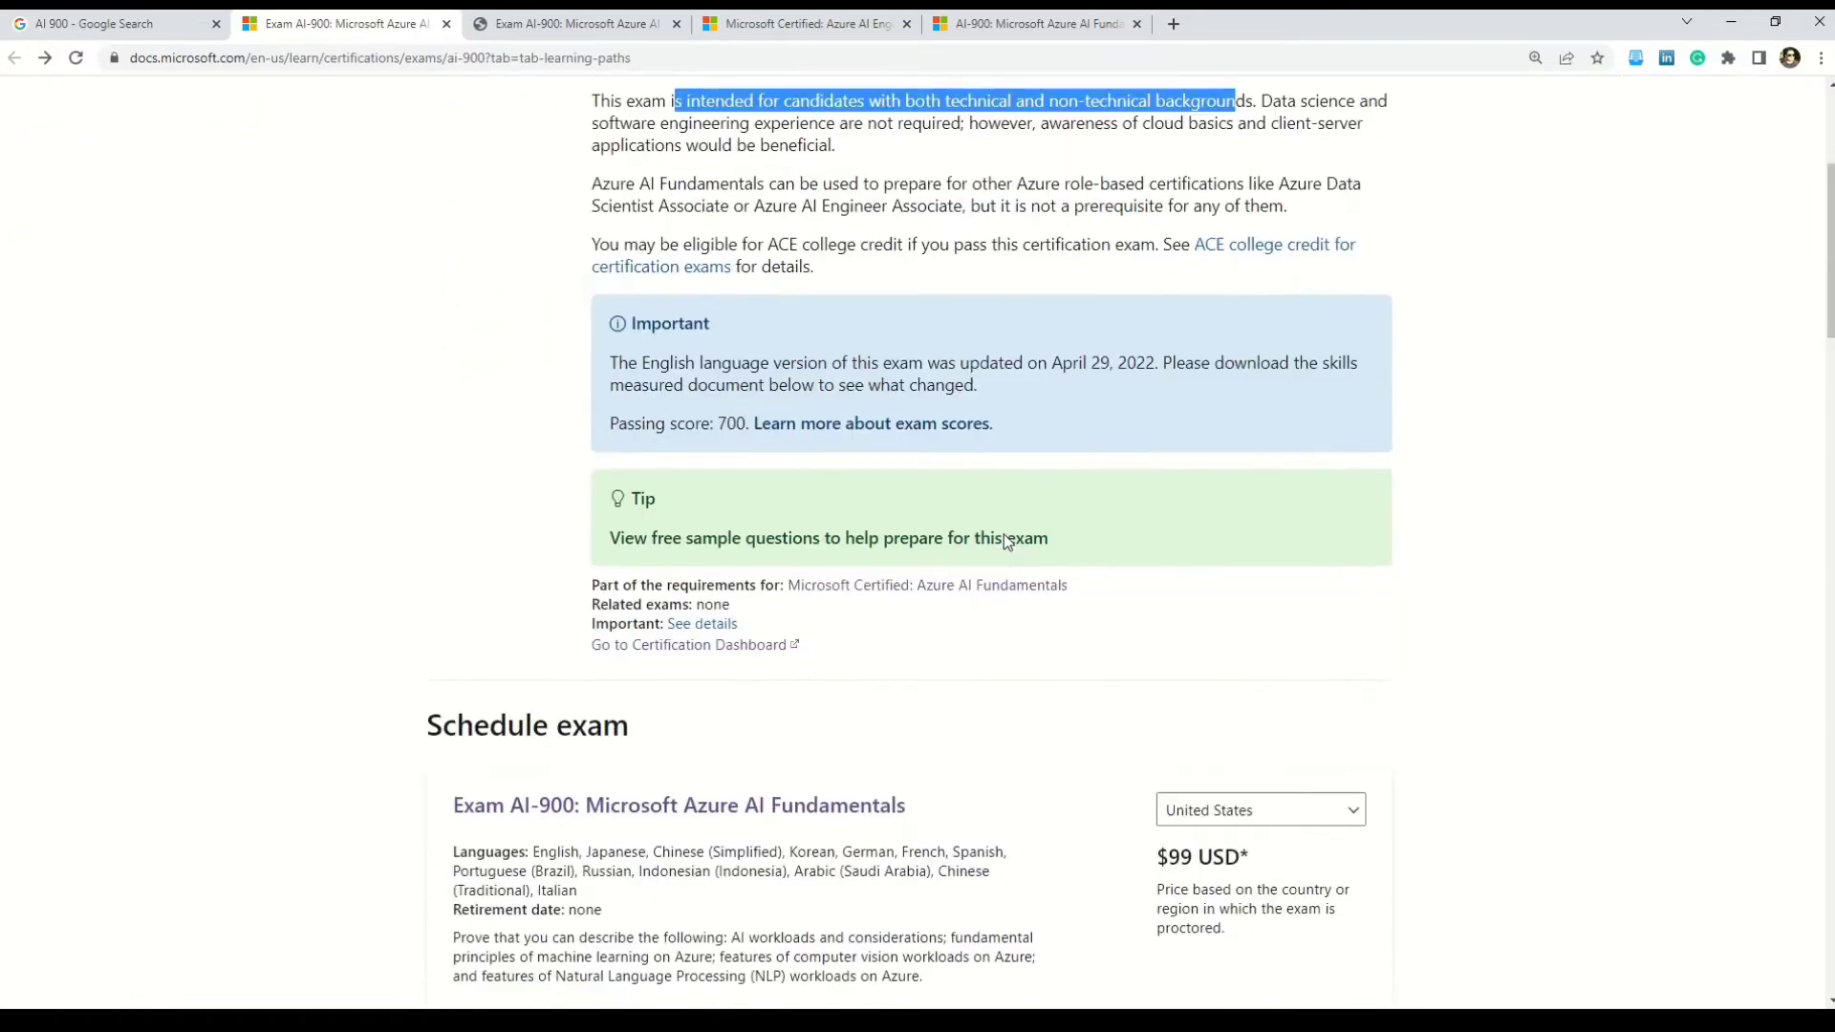
left_click_drag(1028, 433, 720, 437)
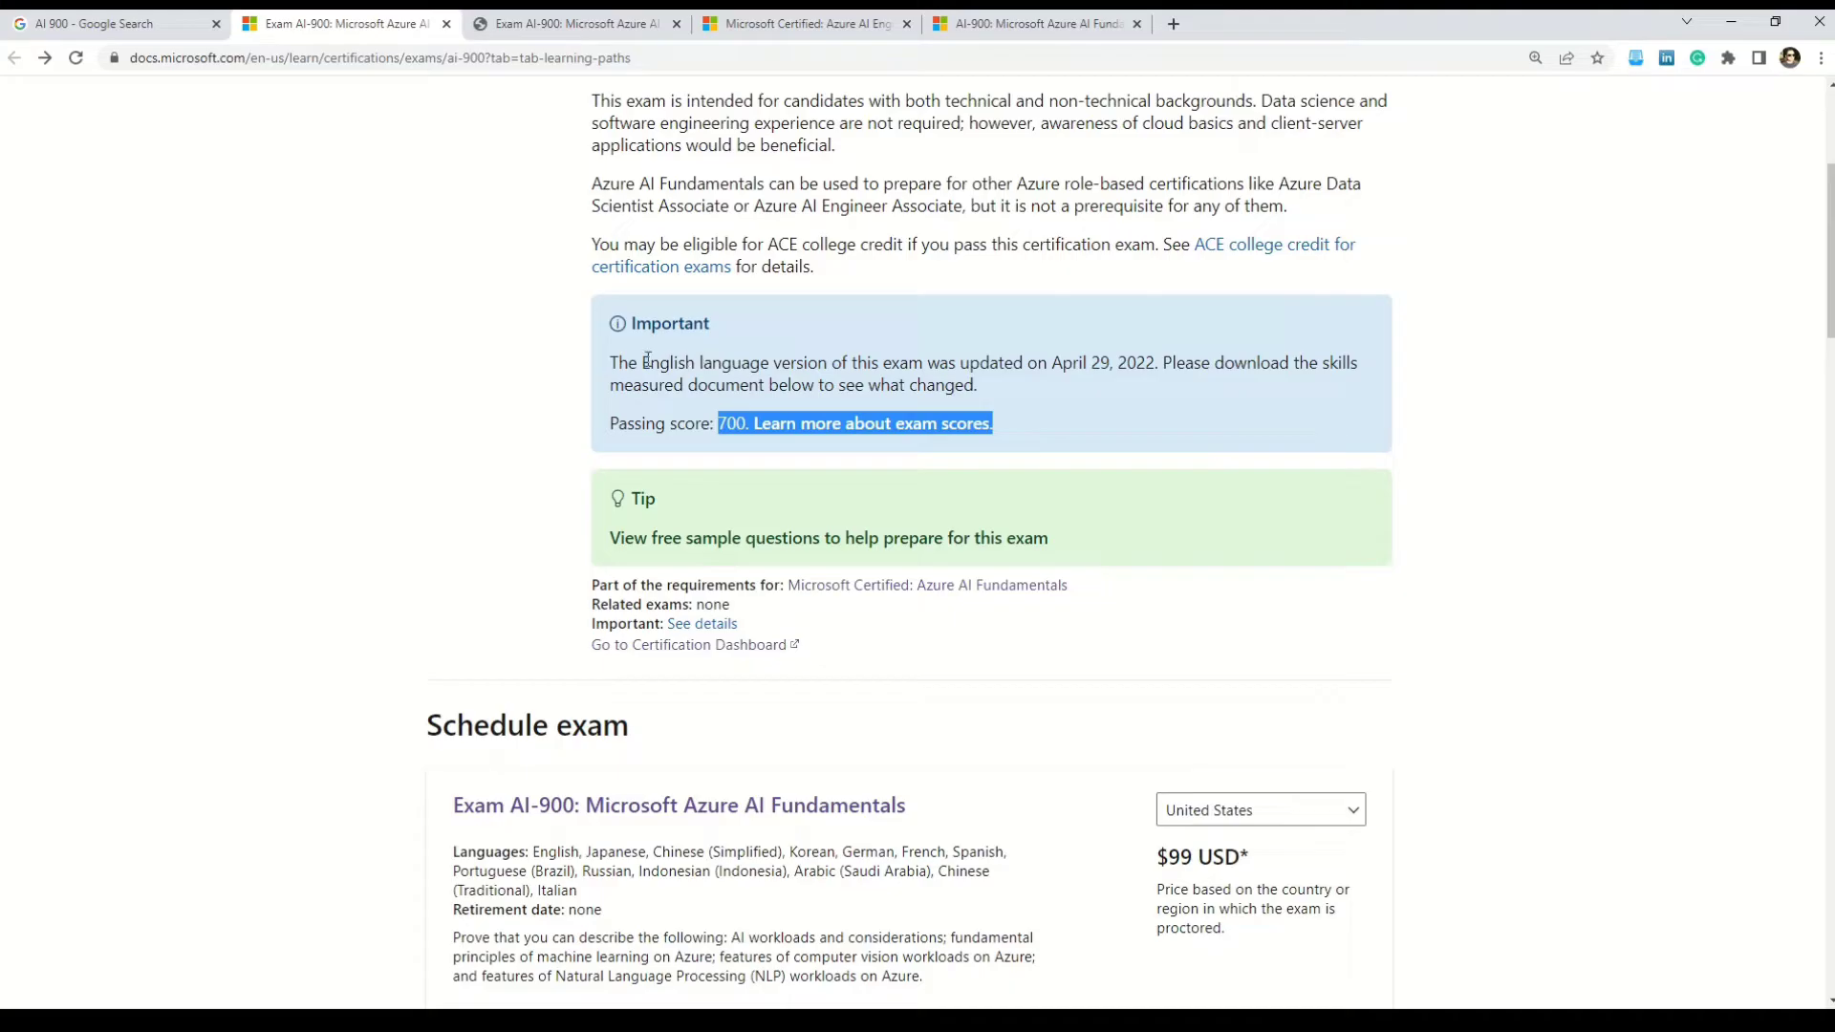
mouse_move(642, 363)
left_mouse_down()
mouse_move(840, 384)
mouse_move(1152, 367)
left_mouse_up()
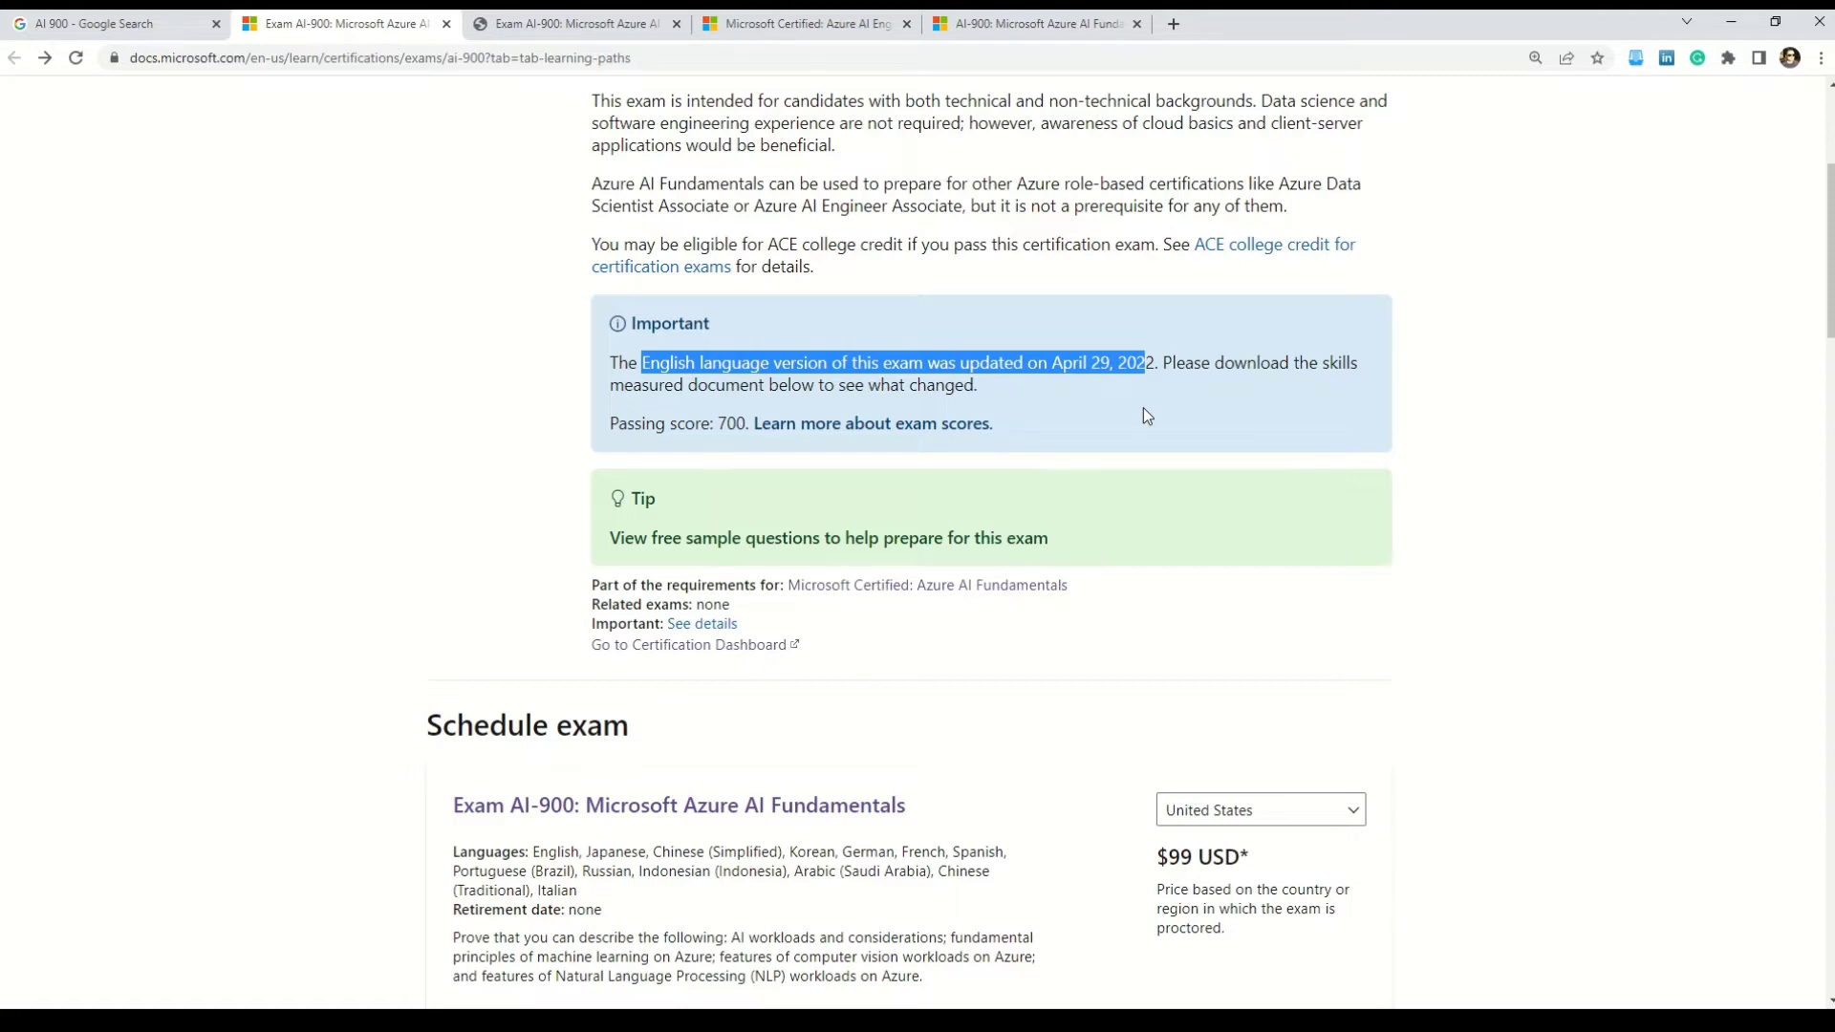
scroll(1142, 417, "down", 1)
scroll(1143, 416, "down", 2)
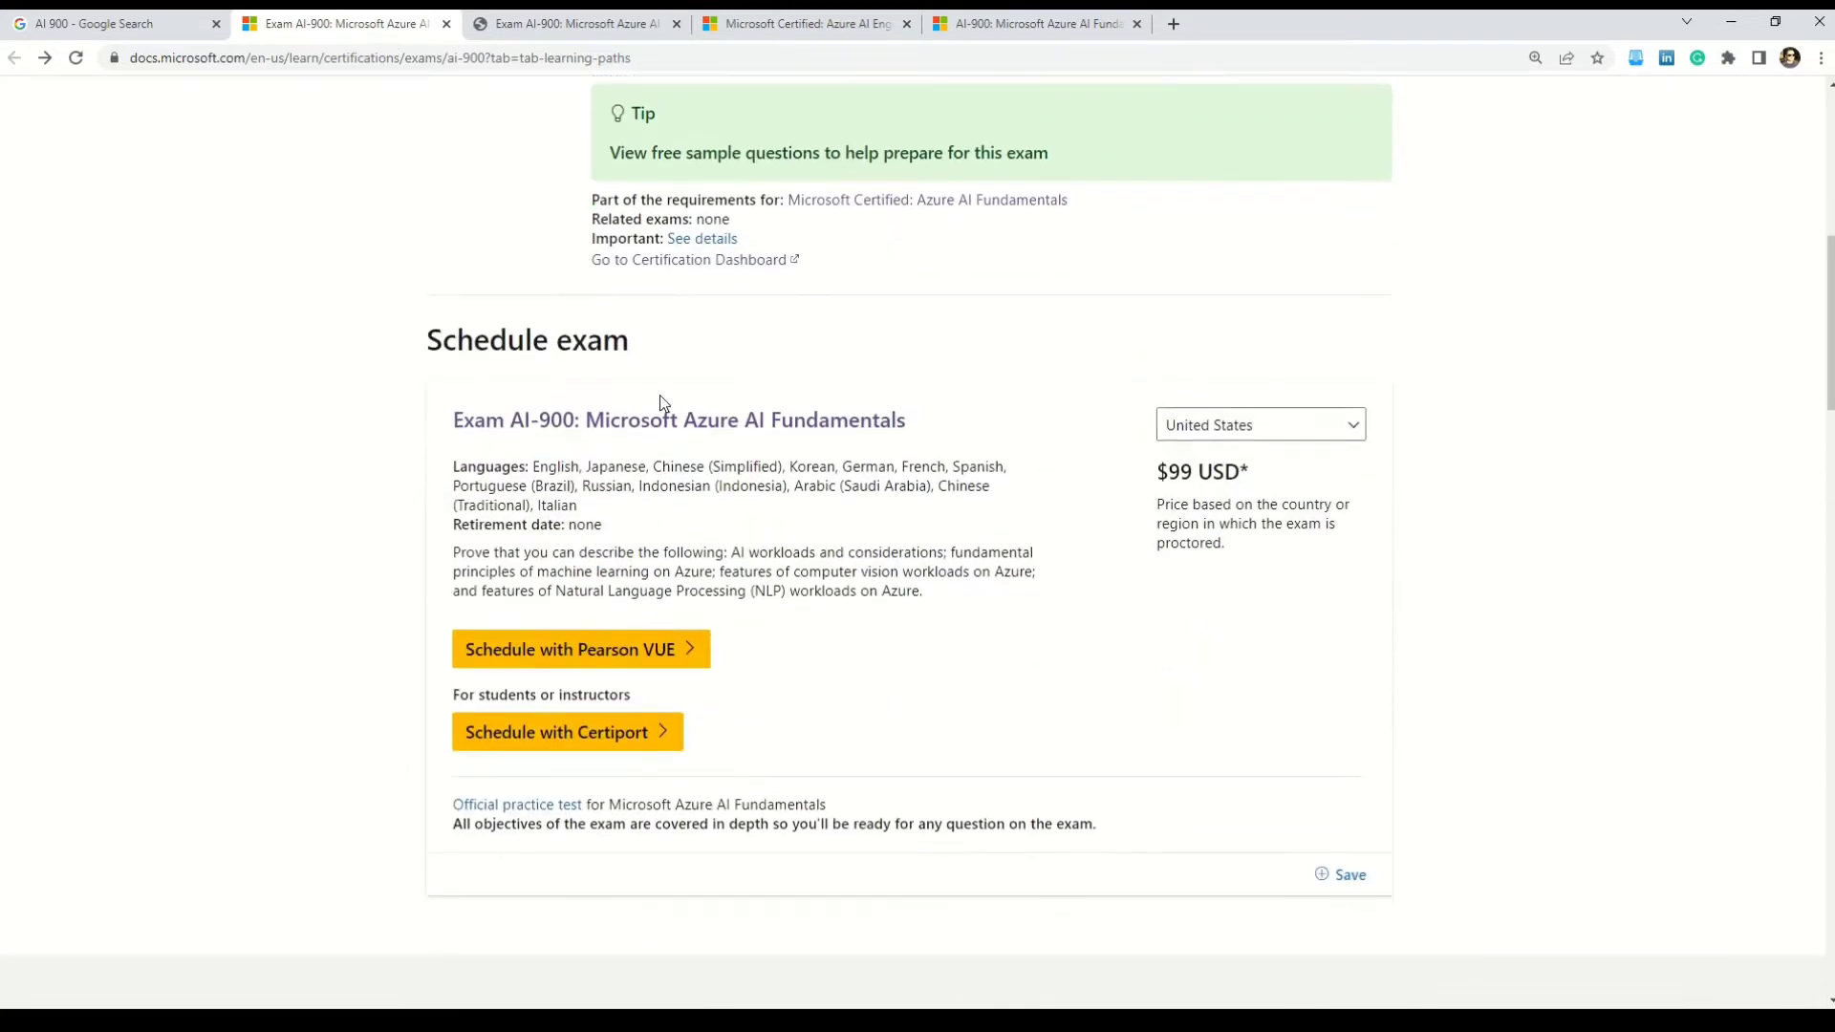
left_click_drag(441, 340, 591, 345)
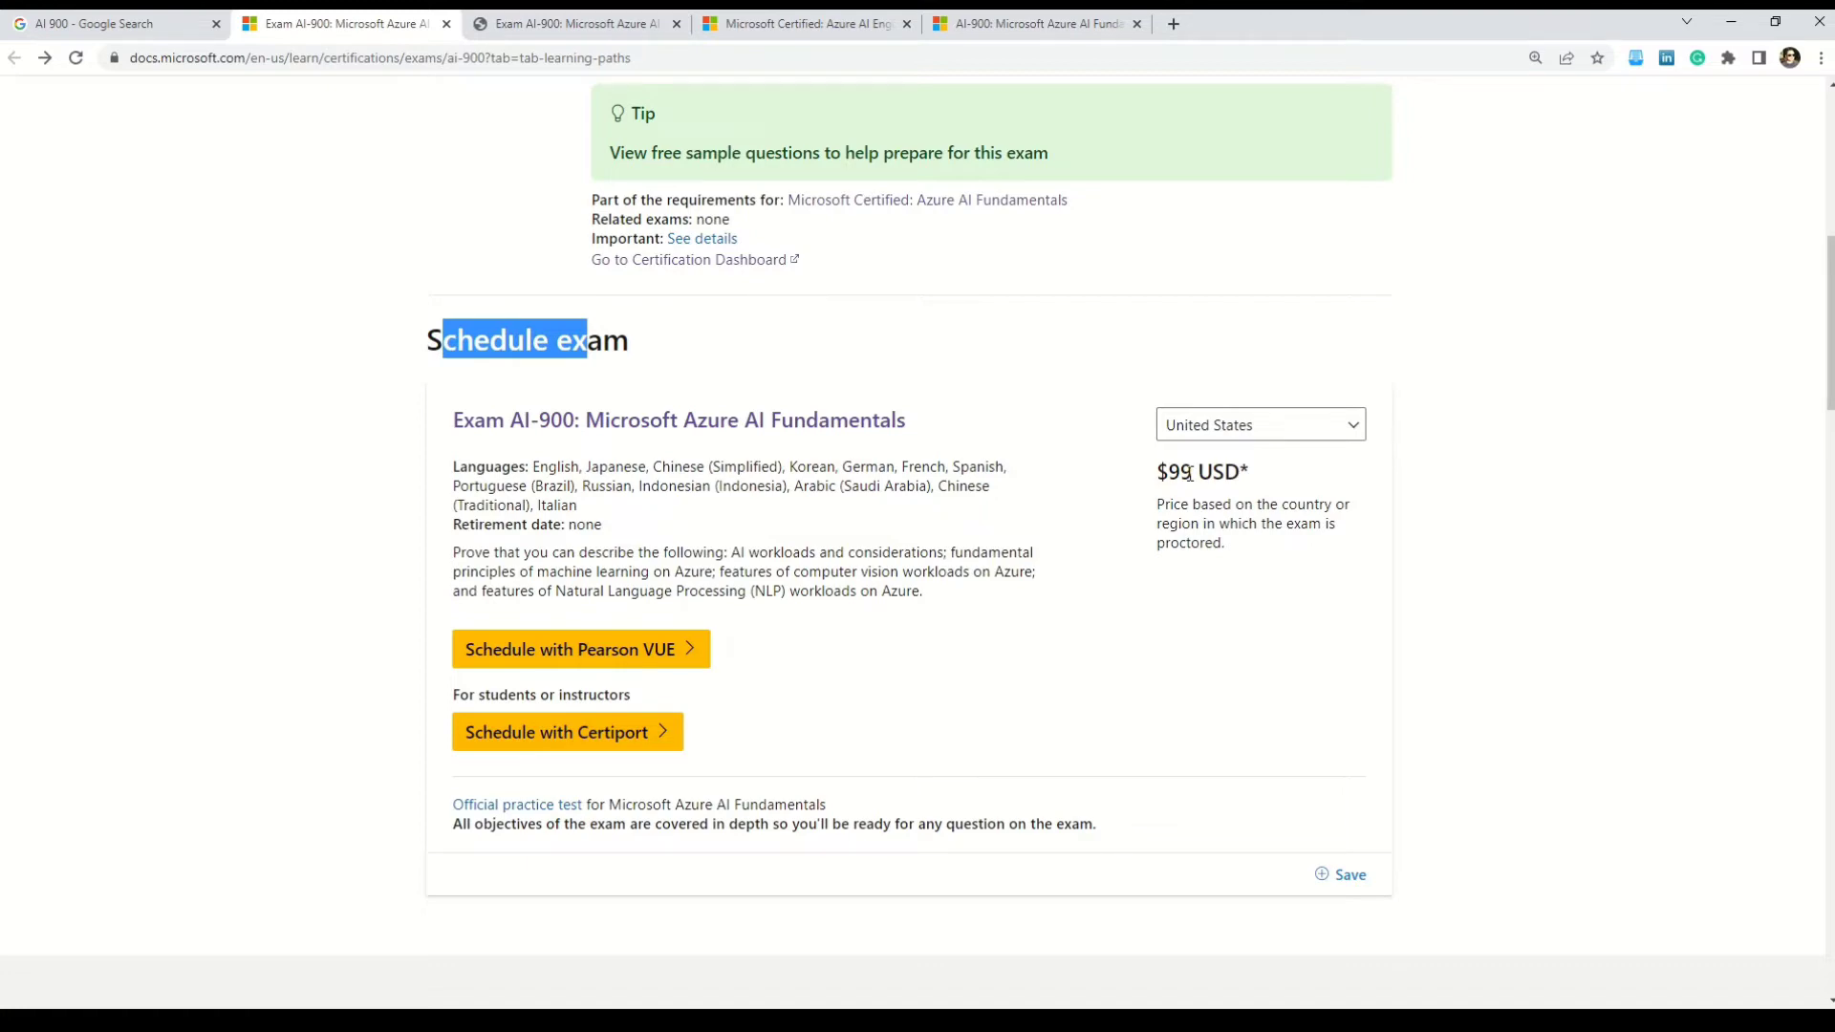
scroll(1190, 473, "down", 3)
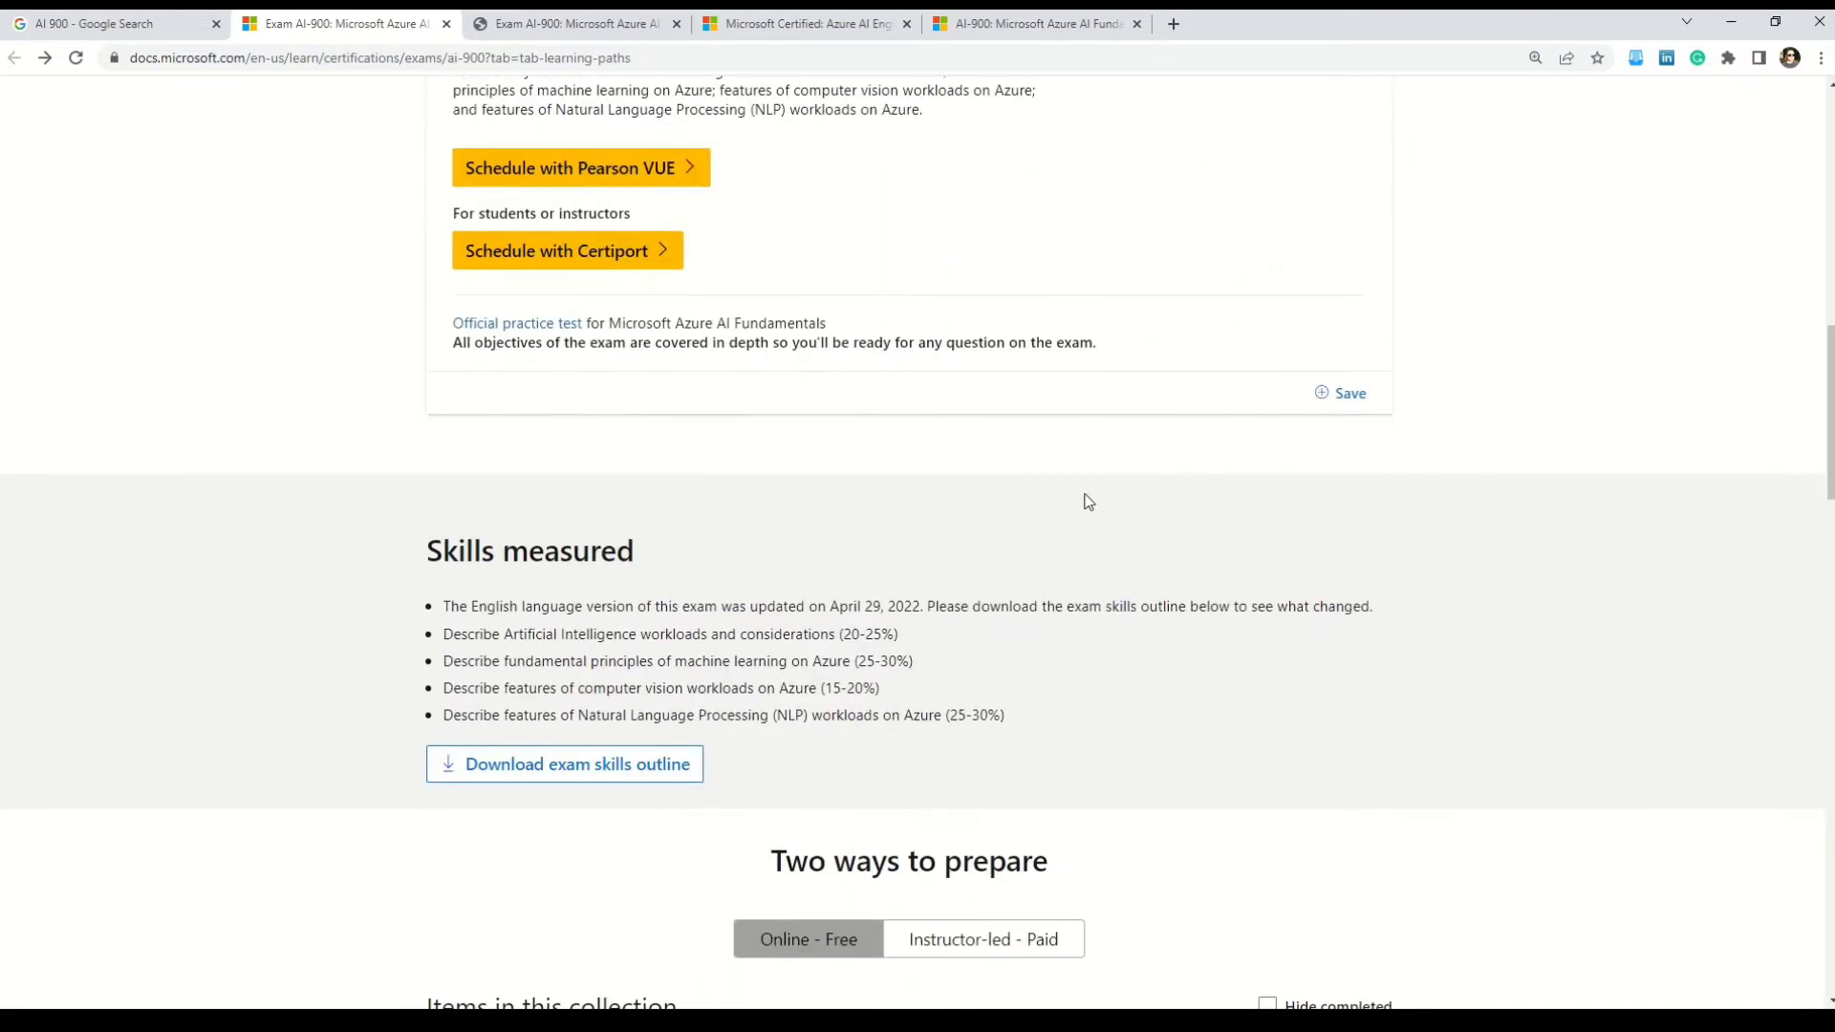
left_click_drag(425, 559, 638, 554)
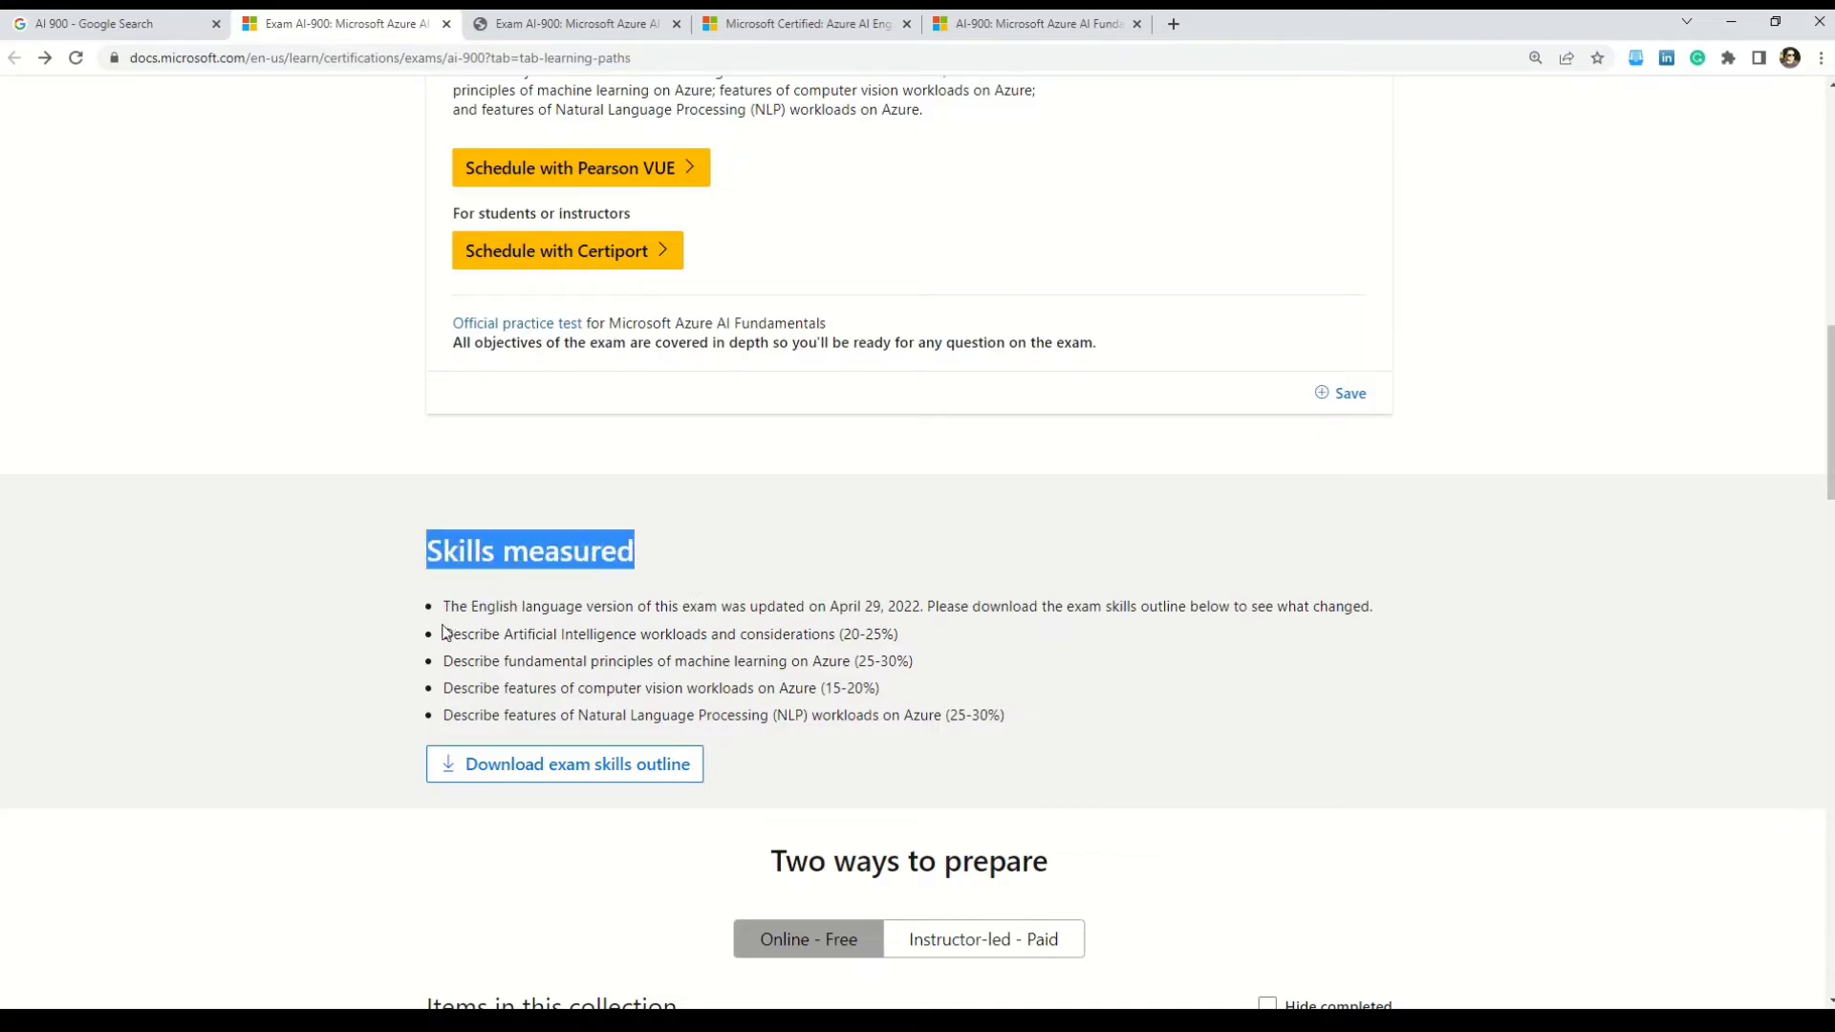
left_click_drag(443, 633, 1042, 713)
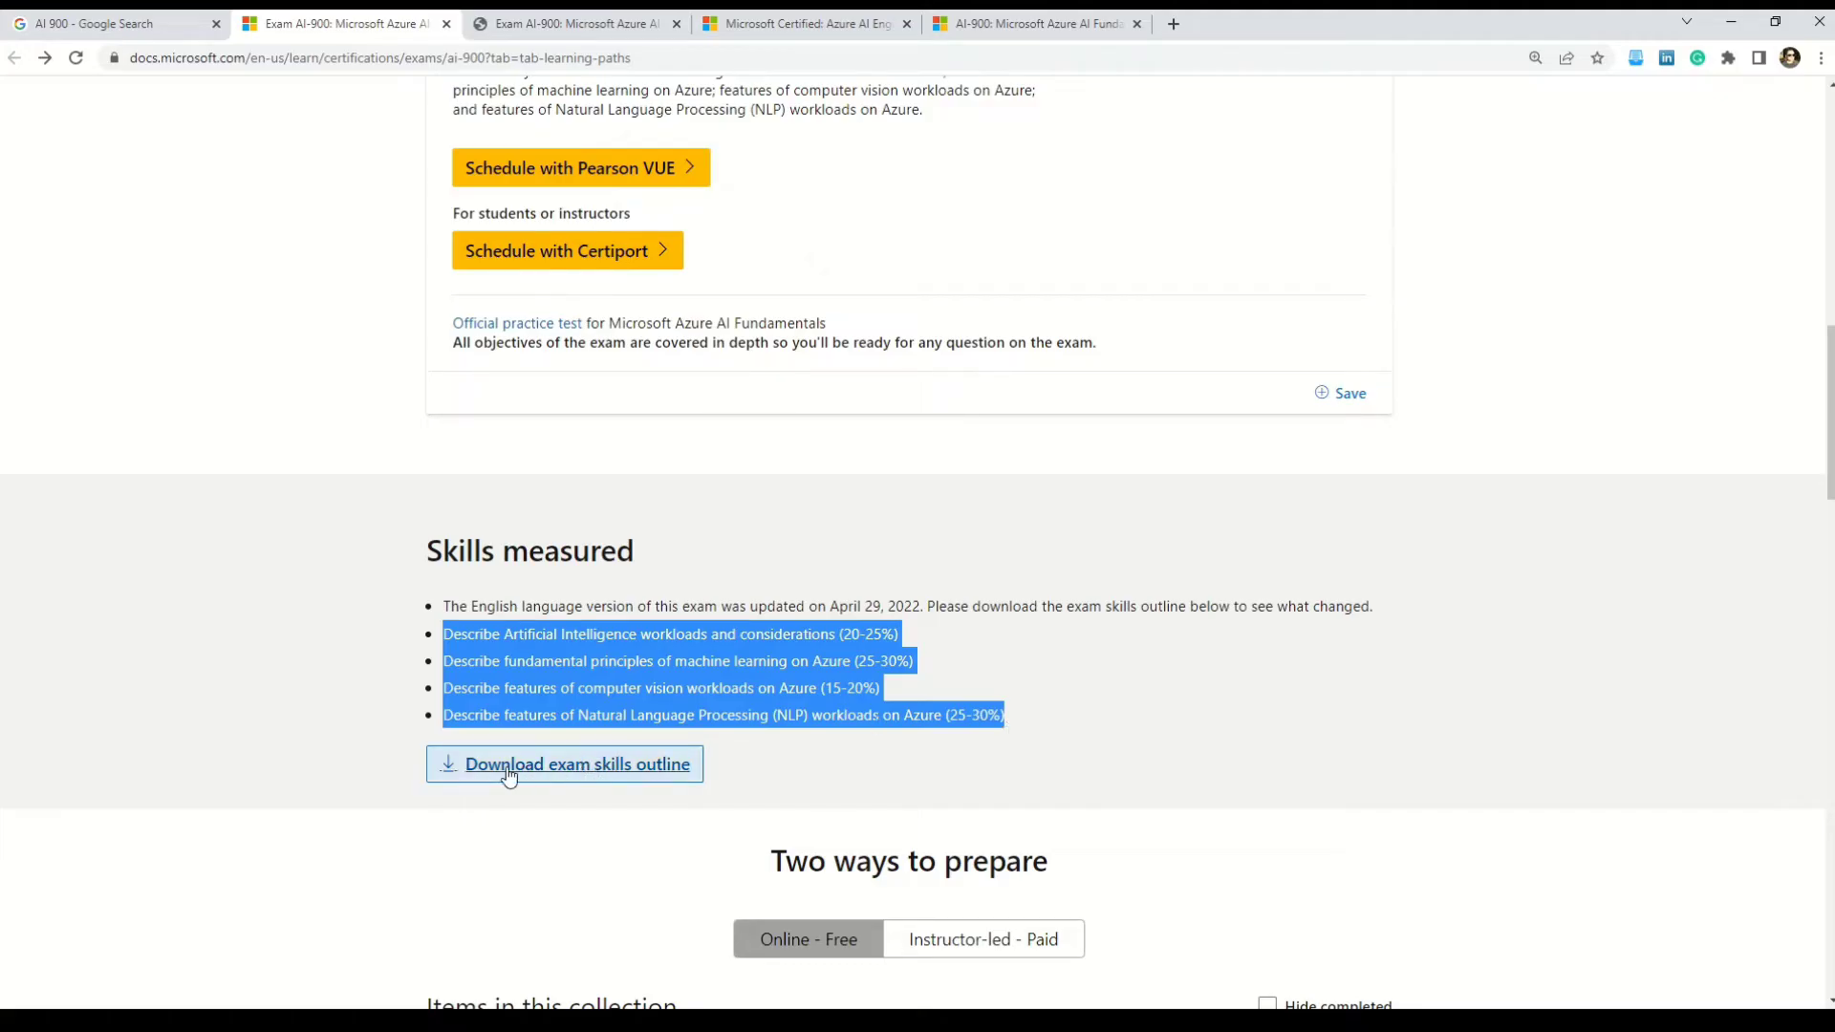
Step: Open the AI-900 skills outline PDF and highlight the passing score note and first skill heading
left_click(659, 771)
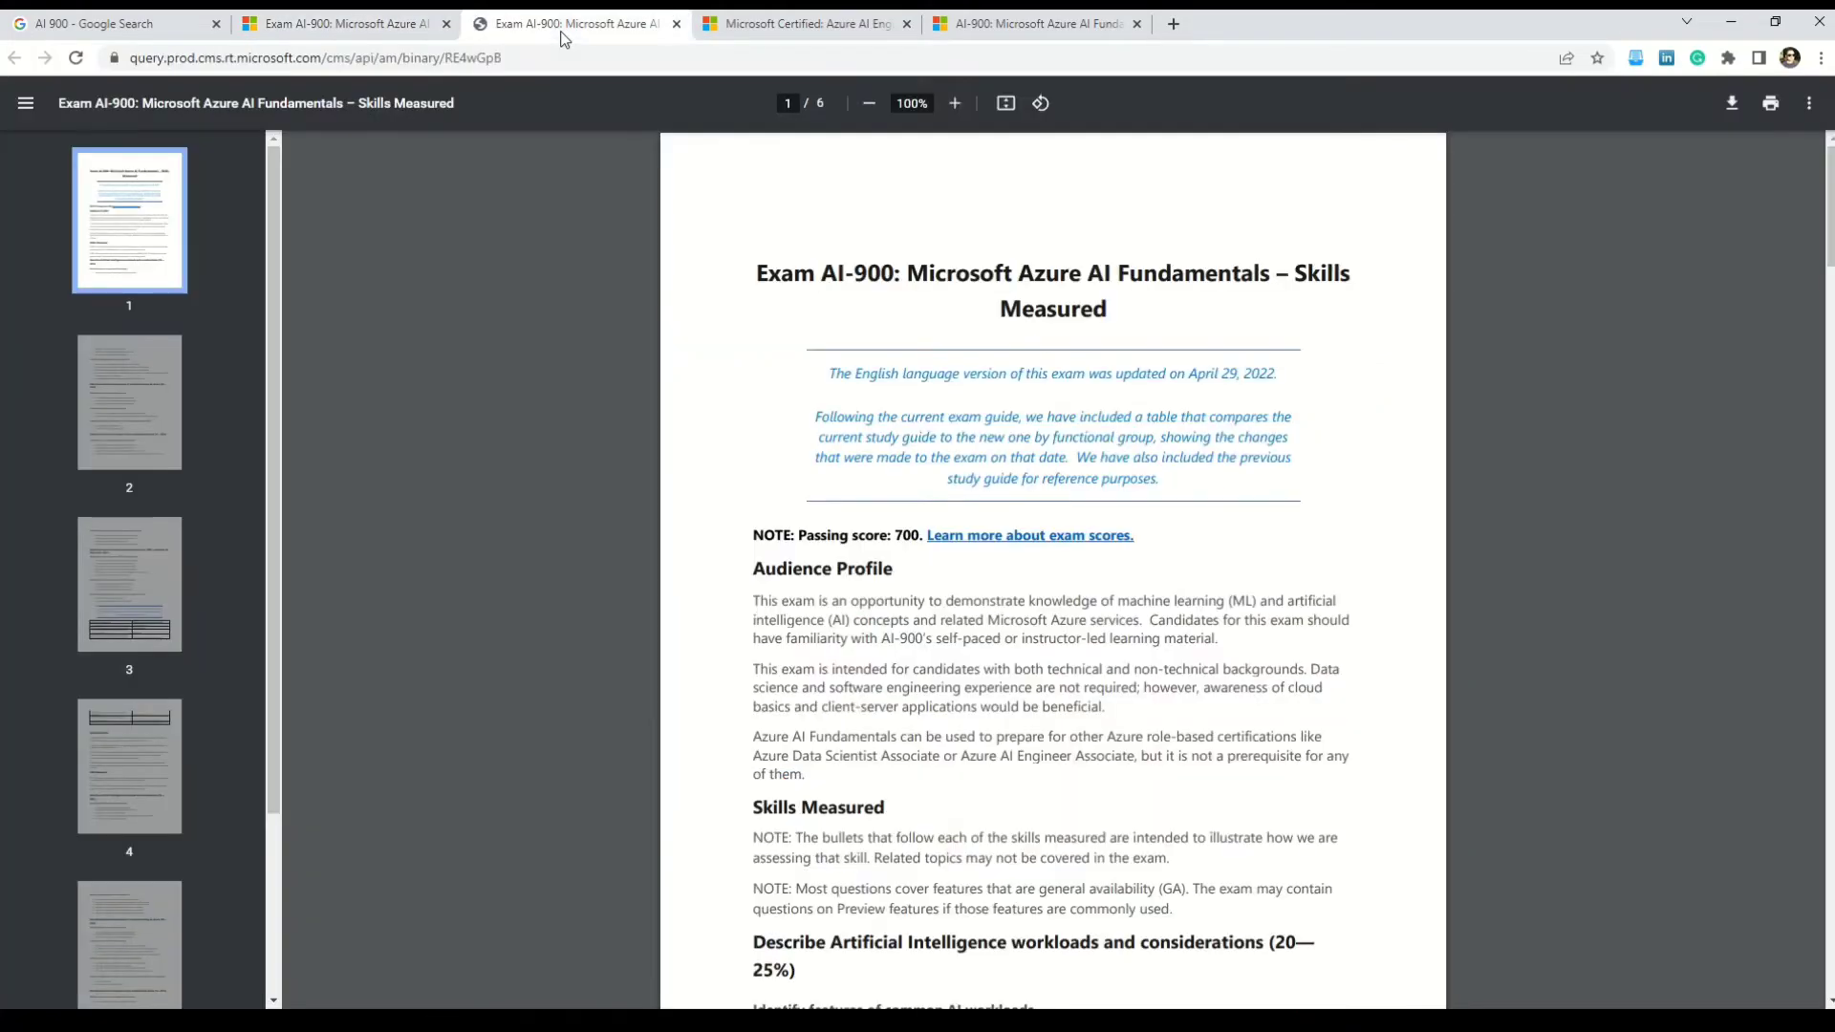
scroll(629, 504, "up", 3, "ctrl")
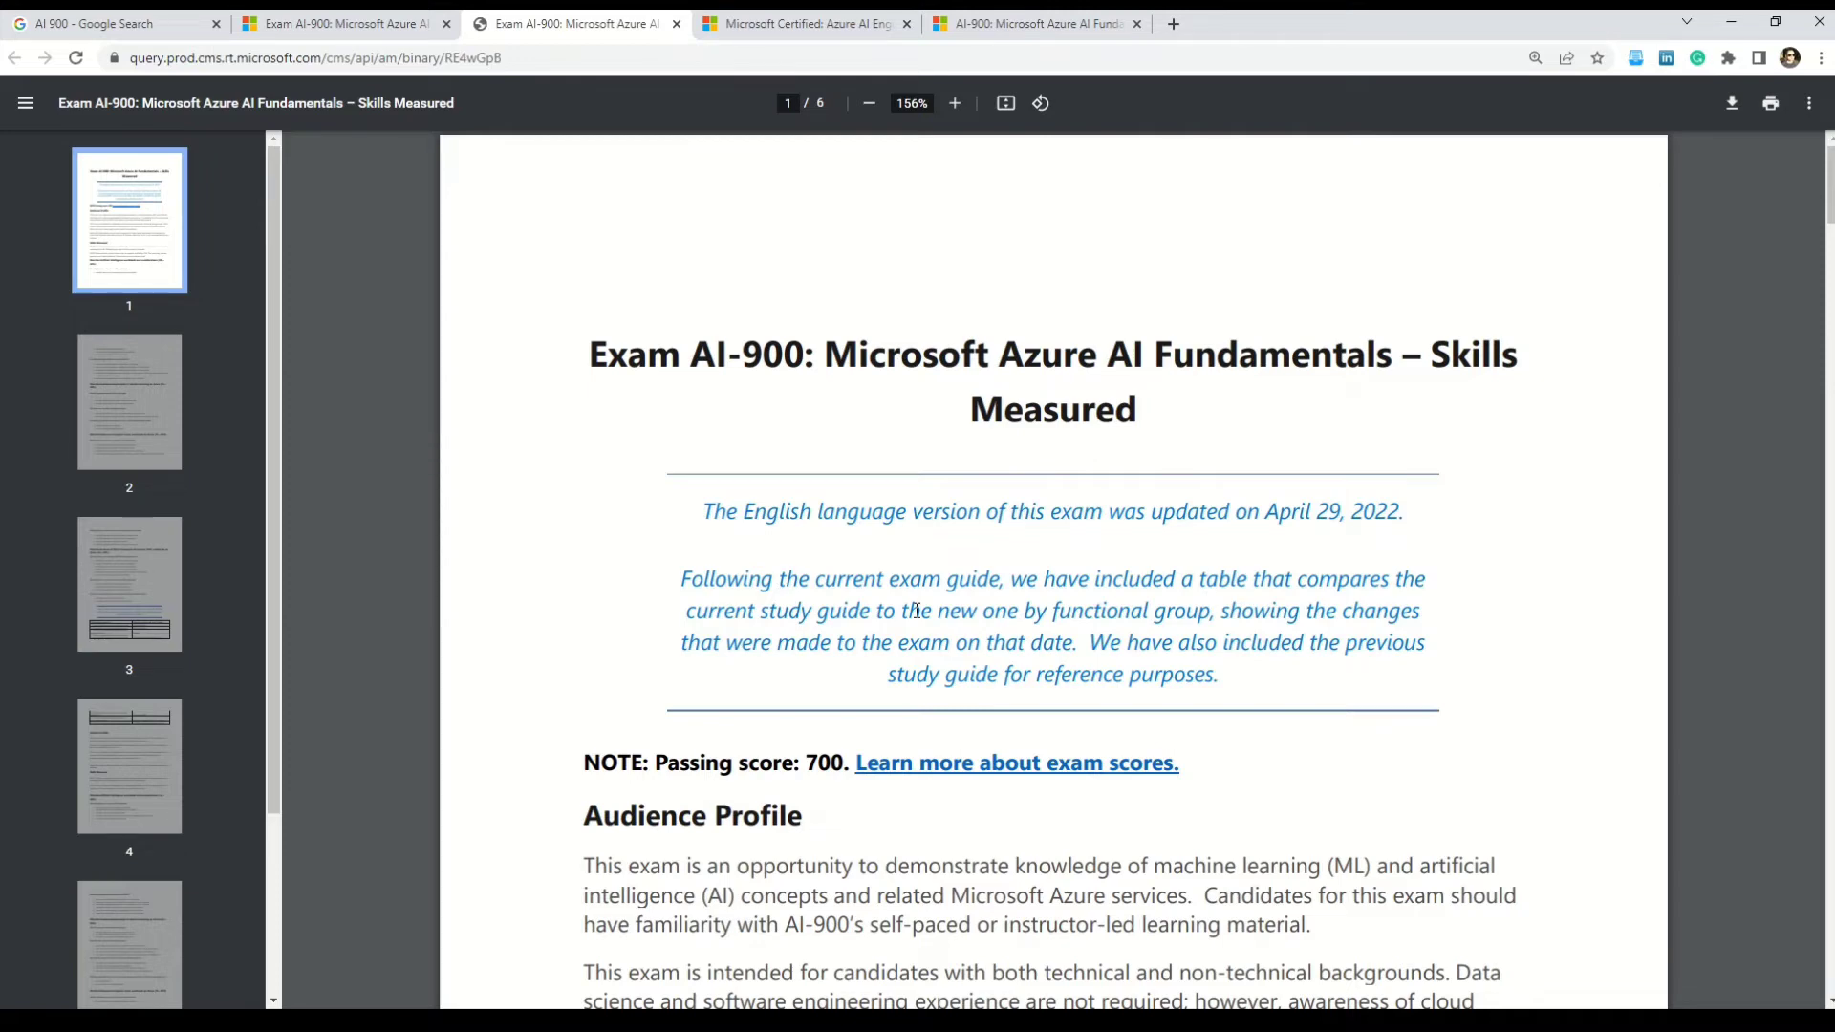
scroll(915, 609, "down", 3)
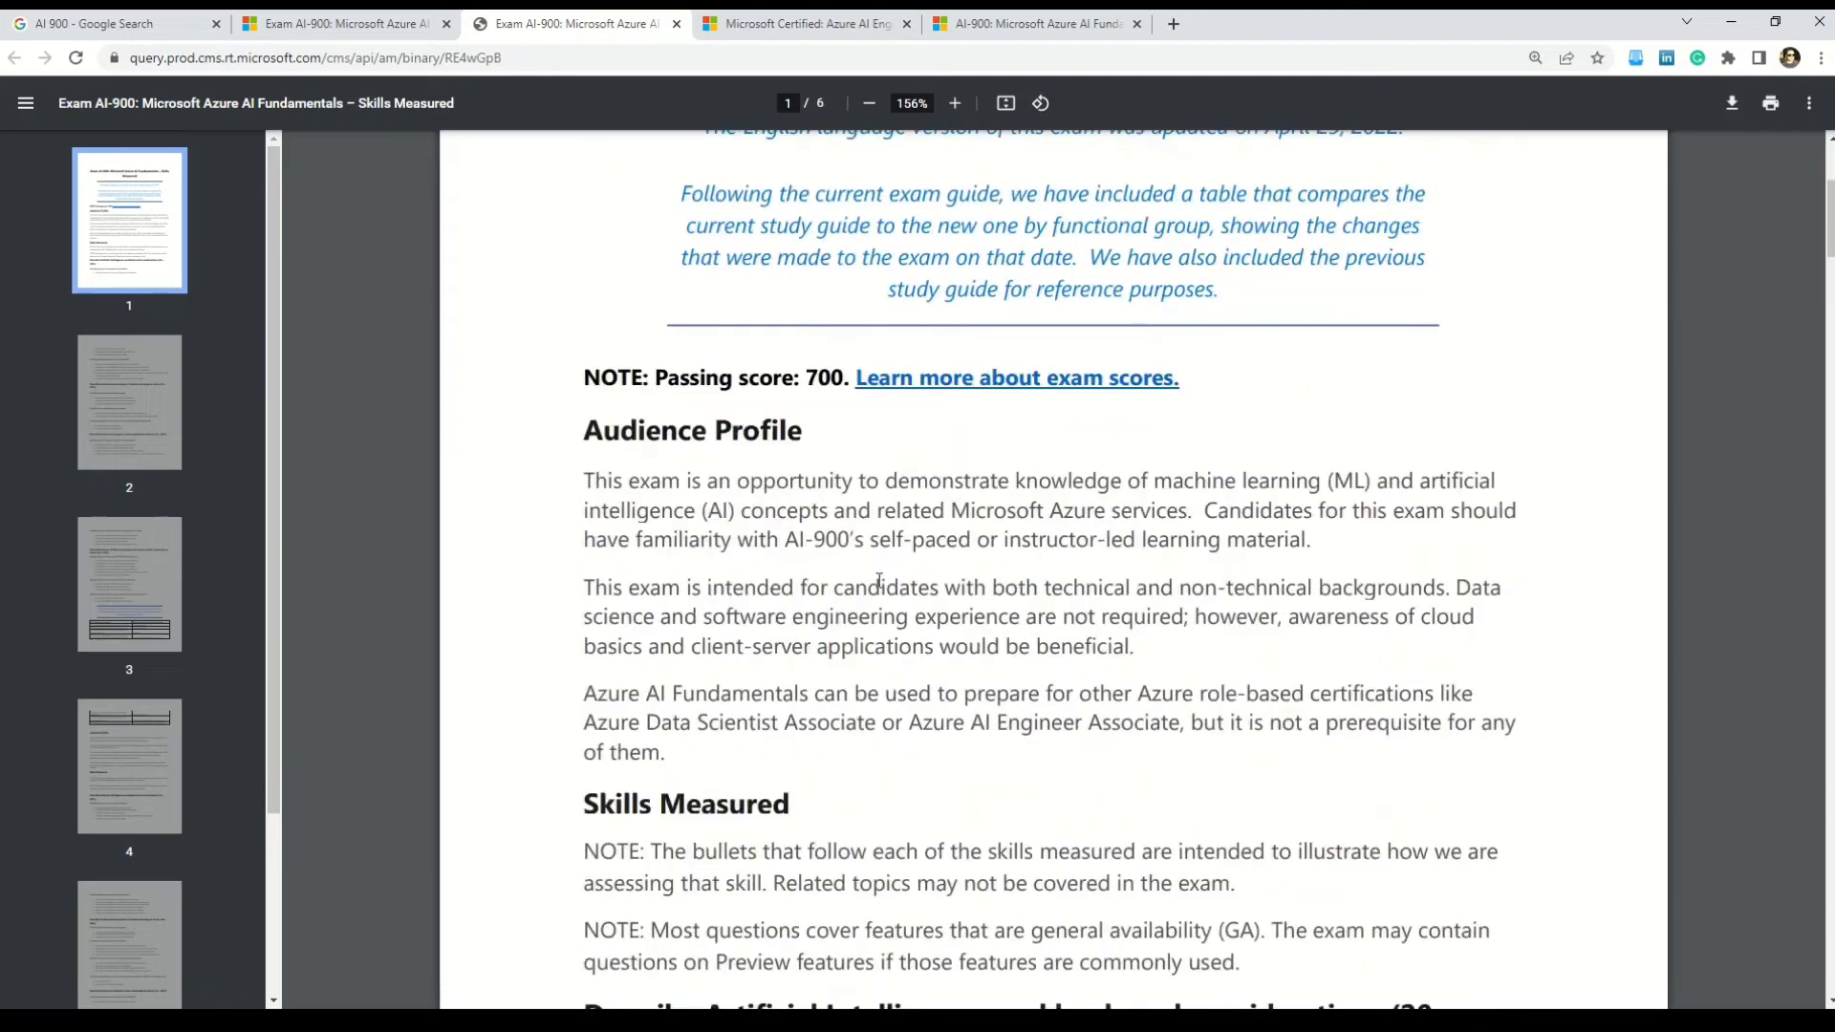
left_click_drag(583, 377, 1209, 382)
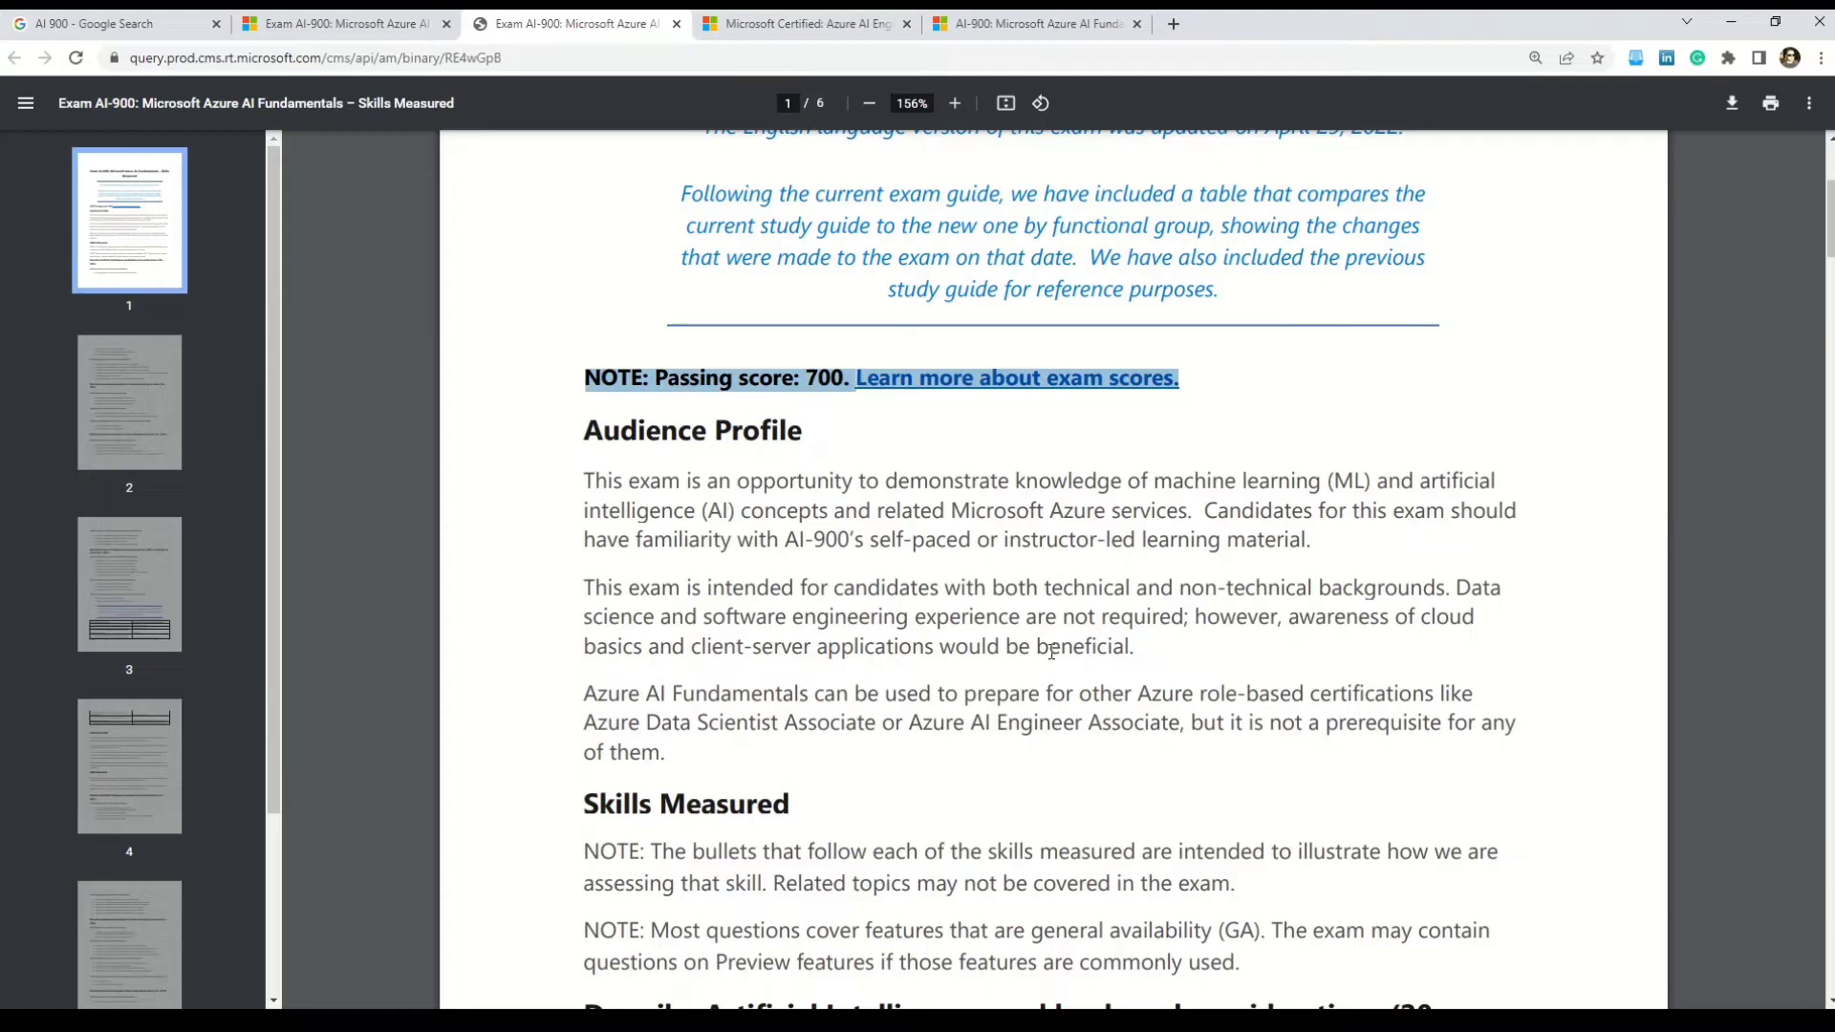
scroll(1048, 653, "down", 4)
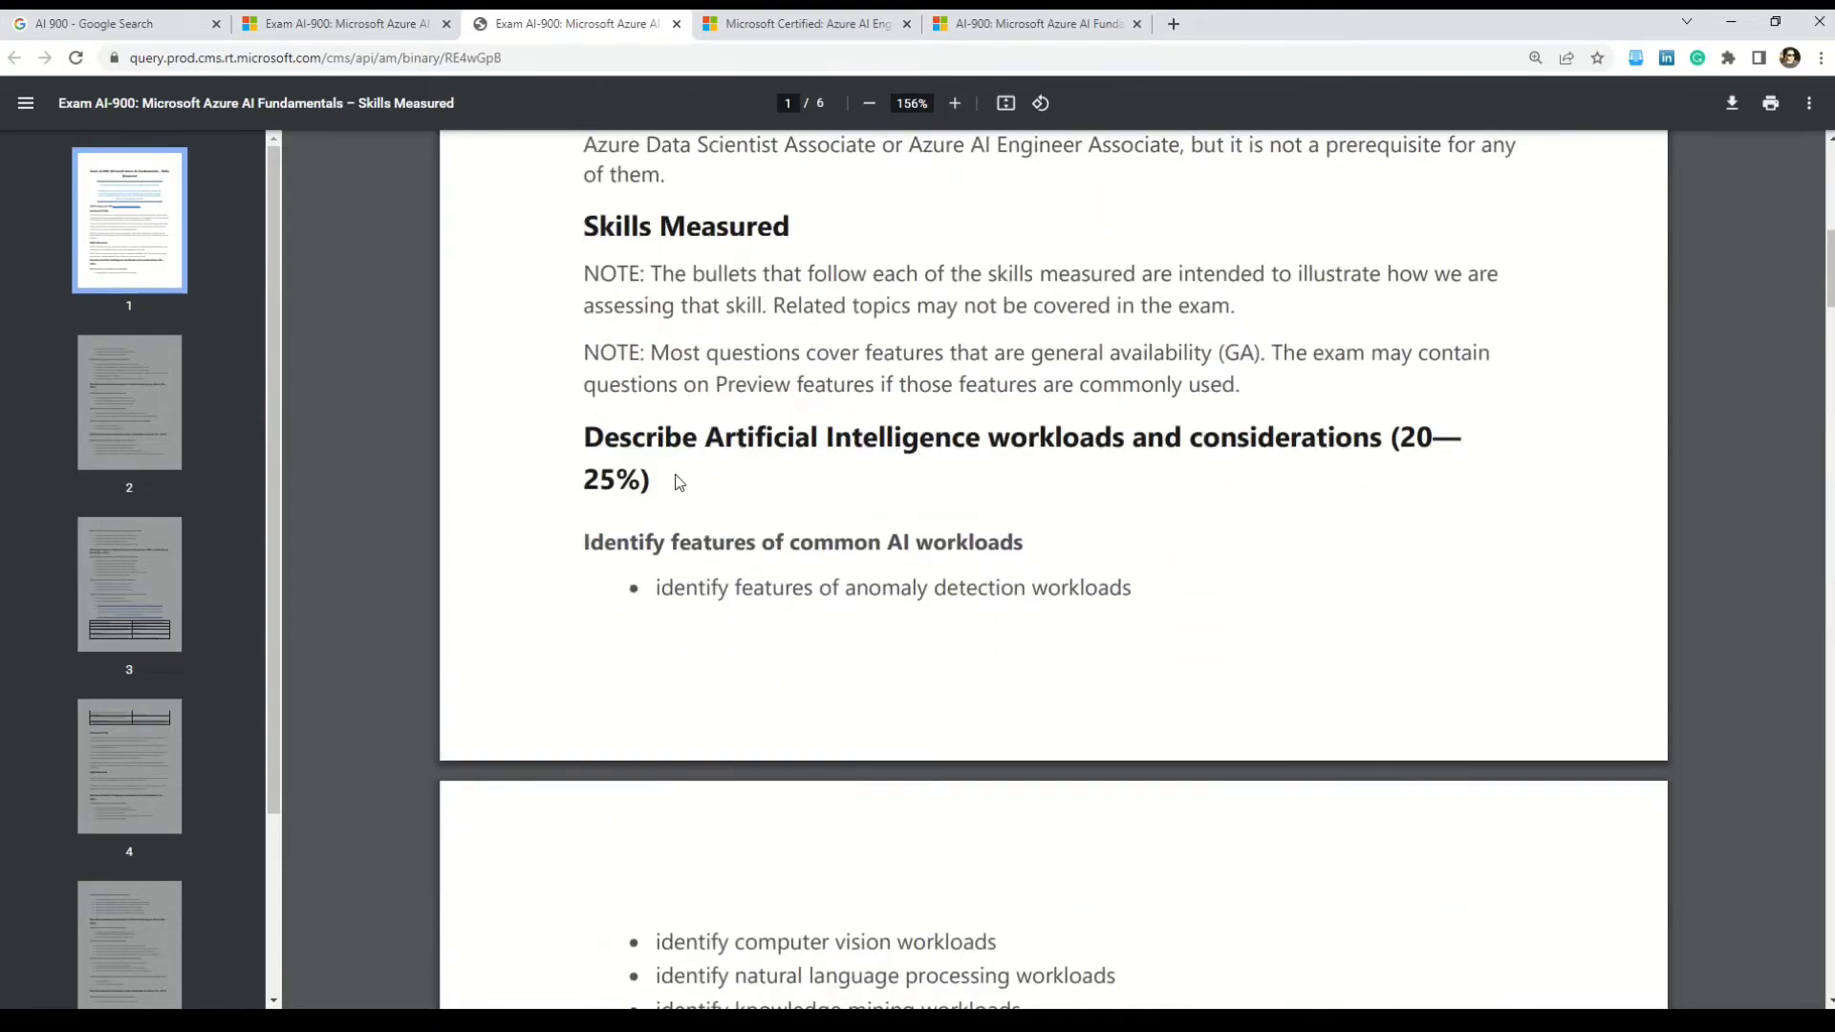
left_click_drag(608, 441, 1074, 445)
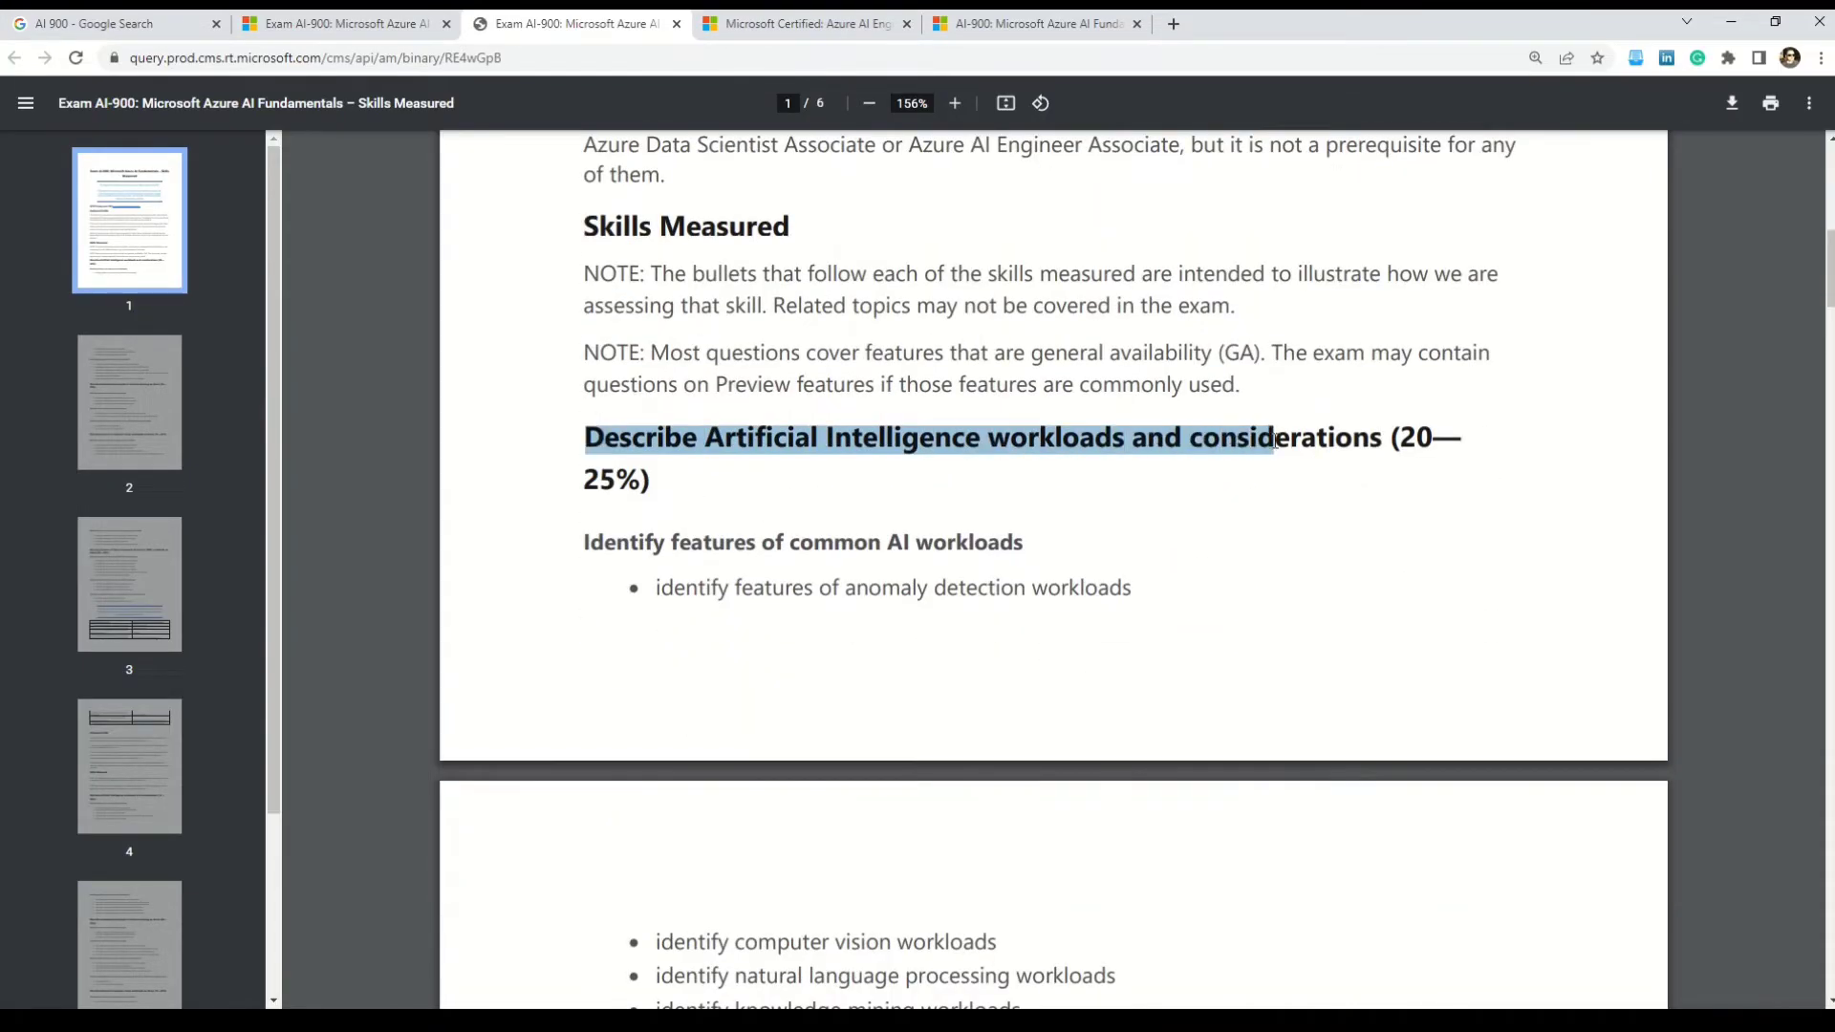
left_click_drag(1276, 443, 1395, 444)
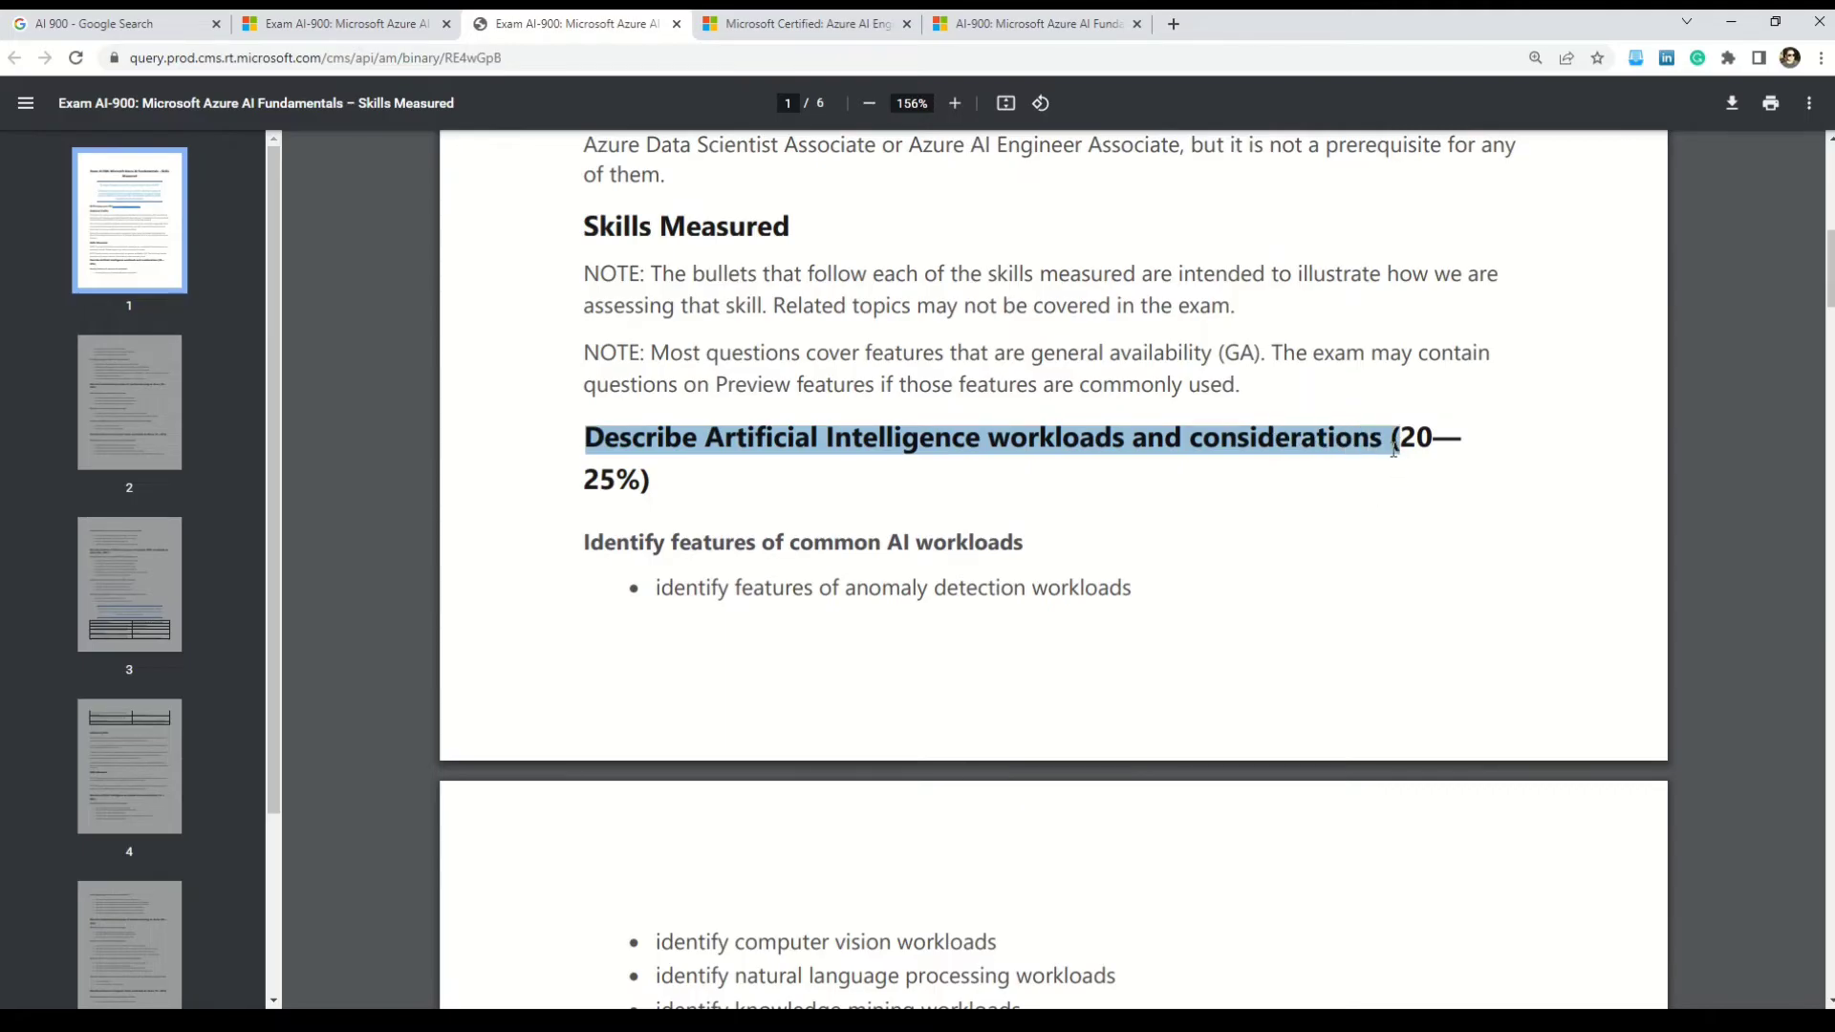
scroll(782, 542, "down", 3)
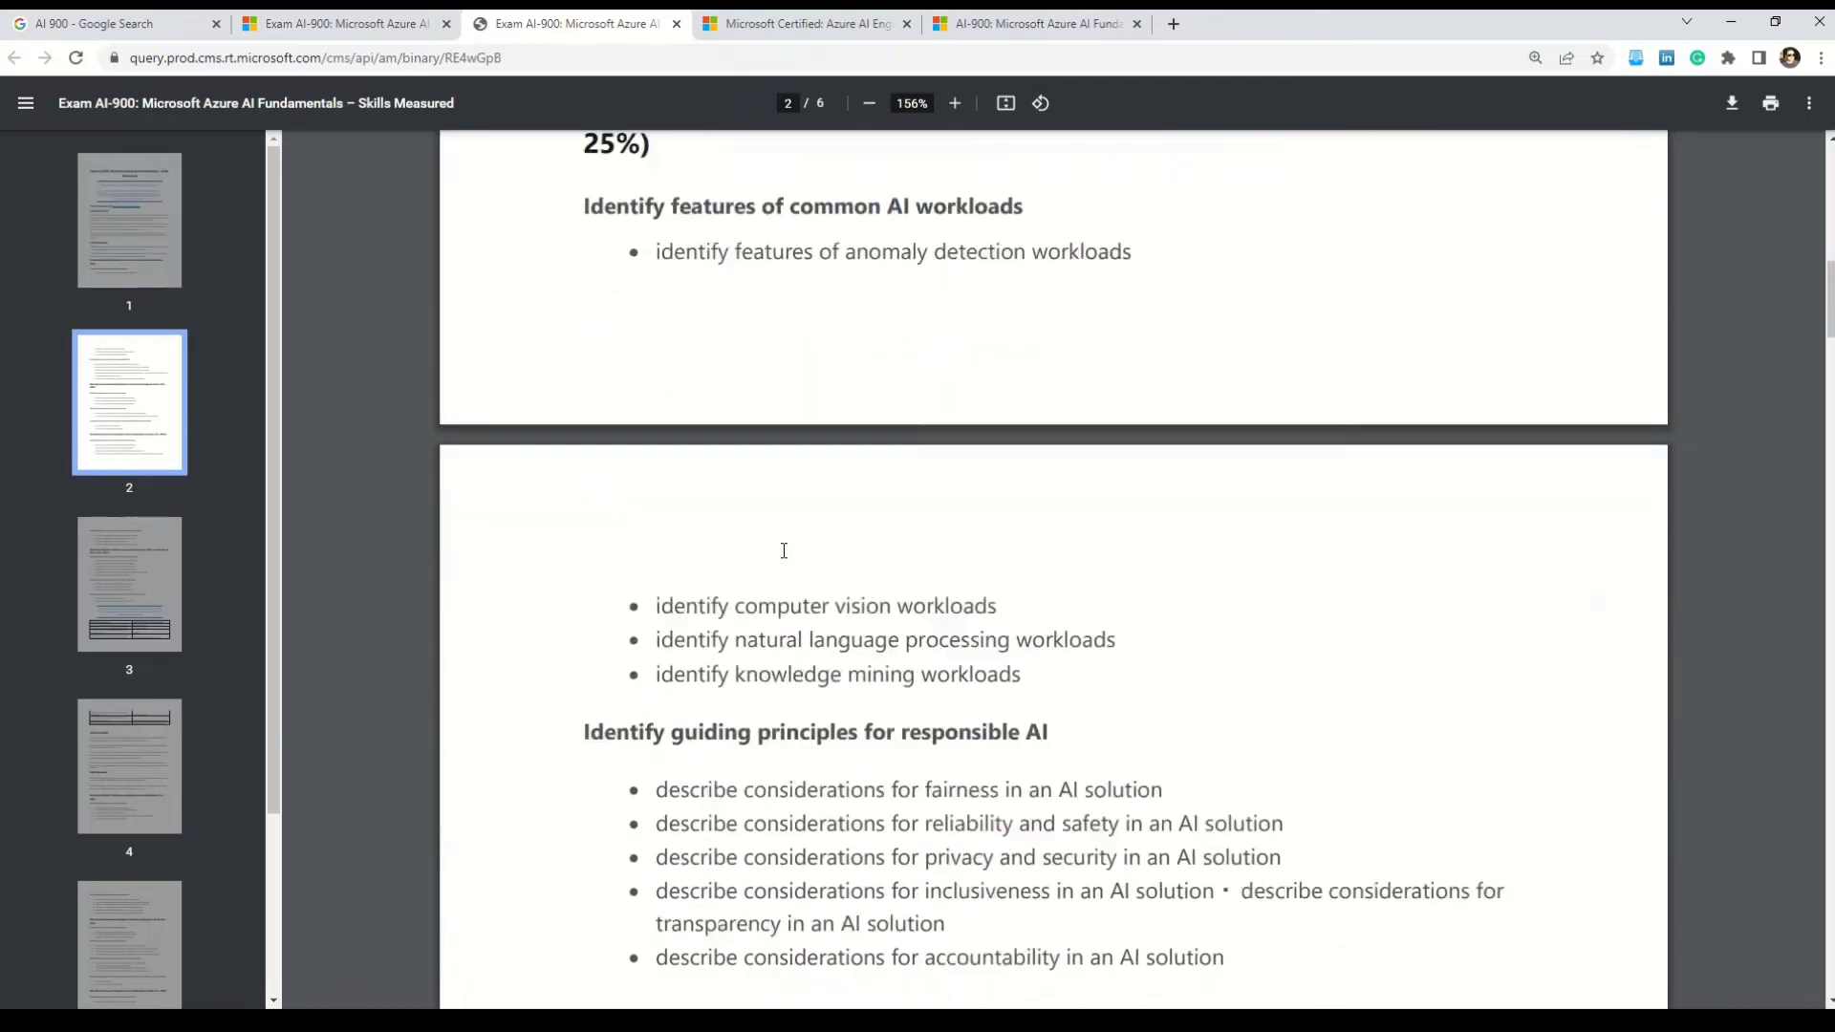
scroll(783, 549, "down", 2)
scroll(782, 550, "down", 3)
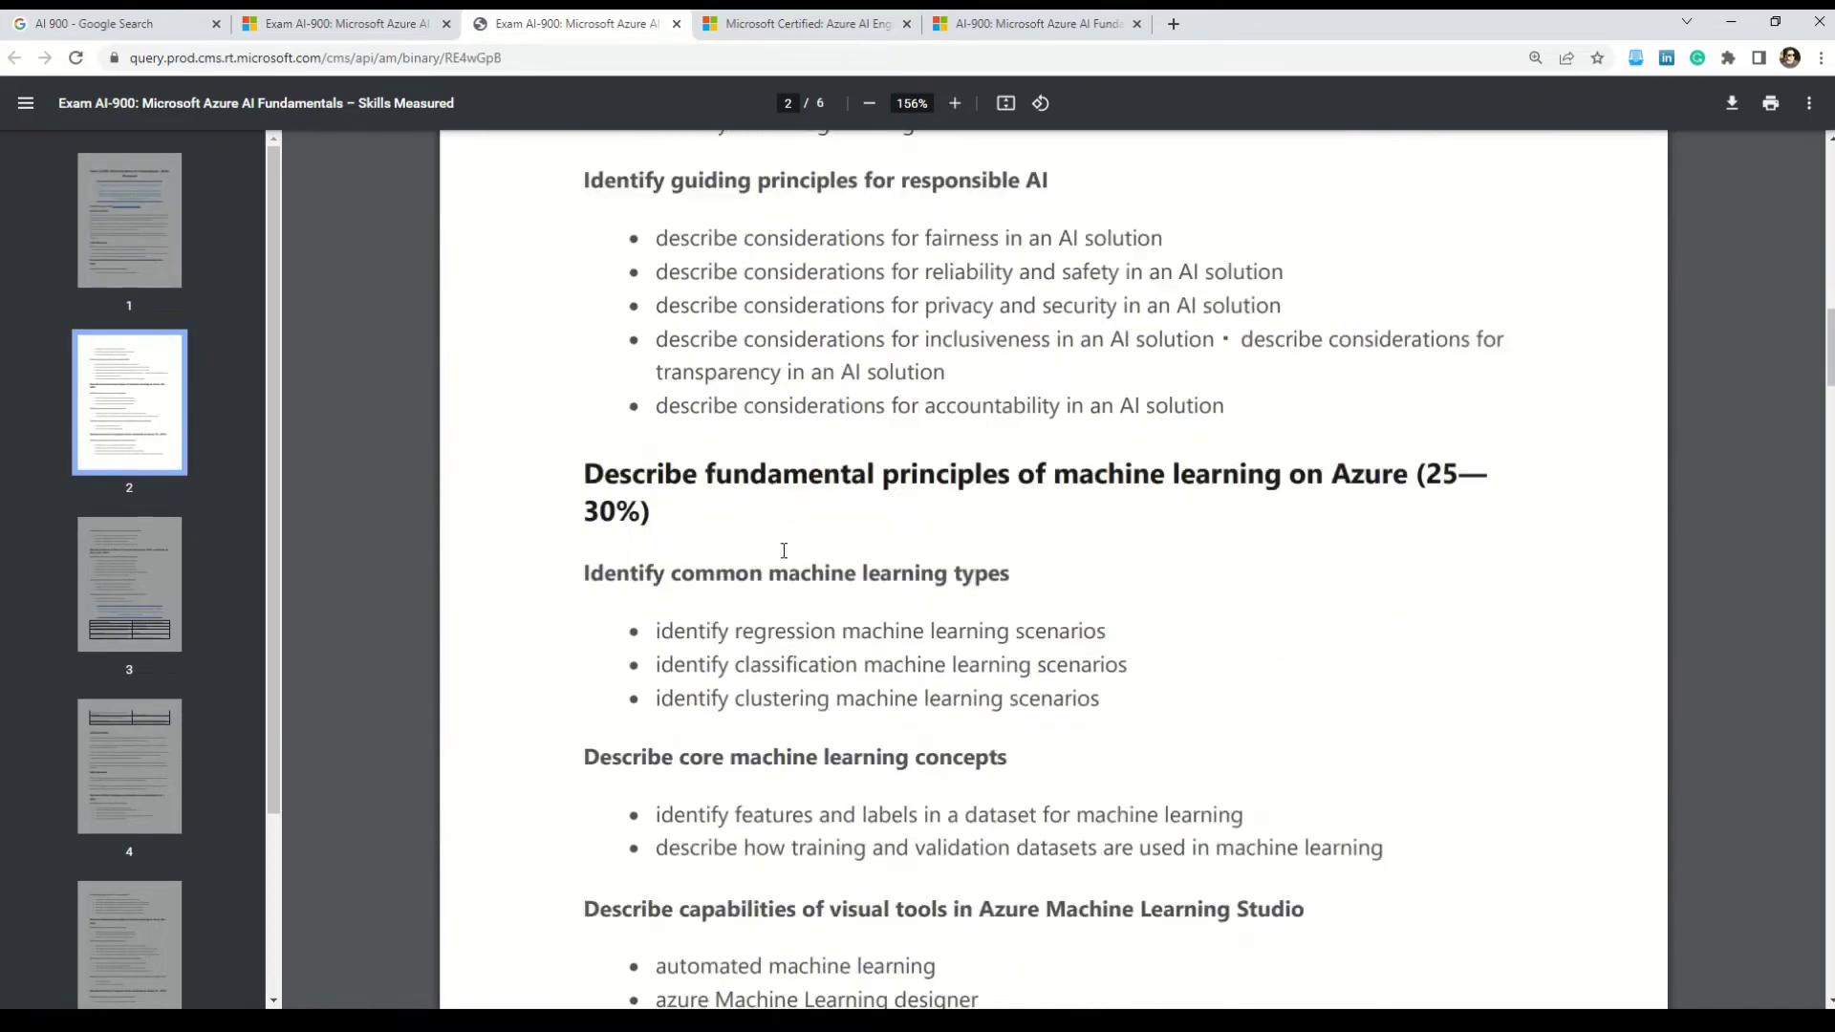
Step: Highlight the machine learning (25–30%) and computer vision workloads section headings in the PDF
left_click_drag(586, 400, 1410, 417)
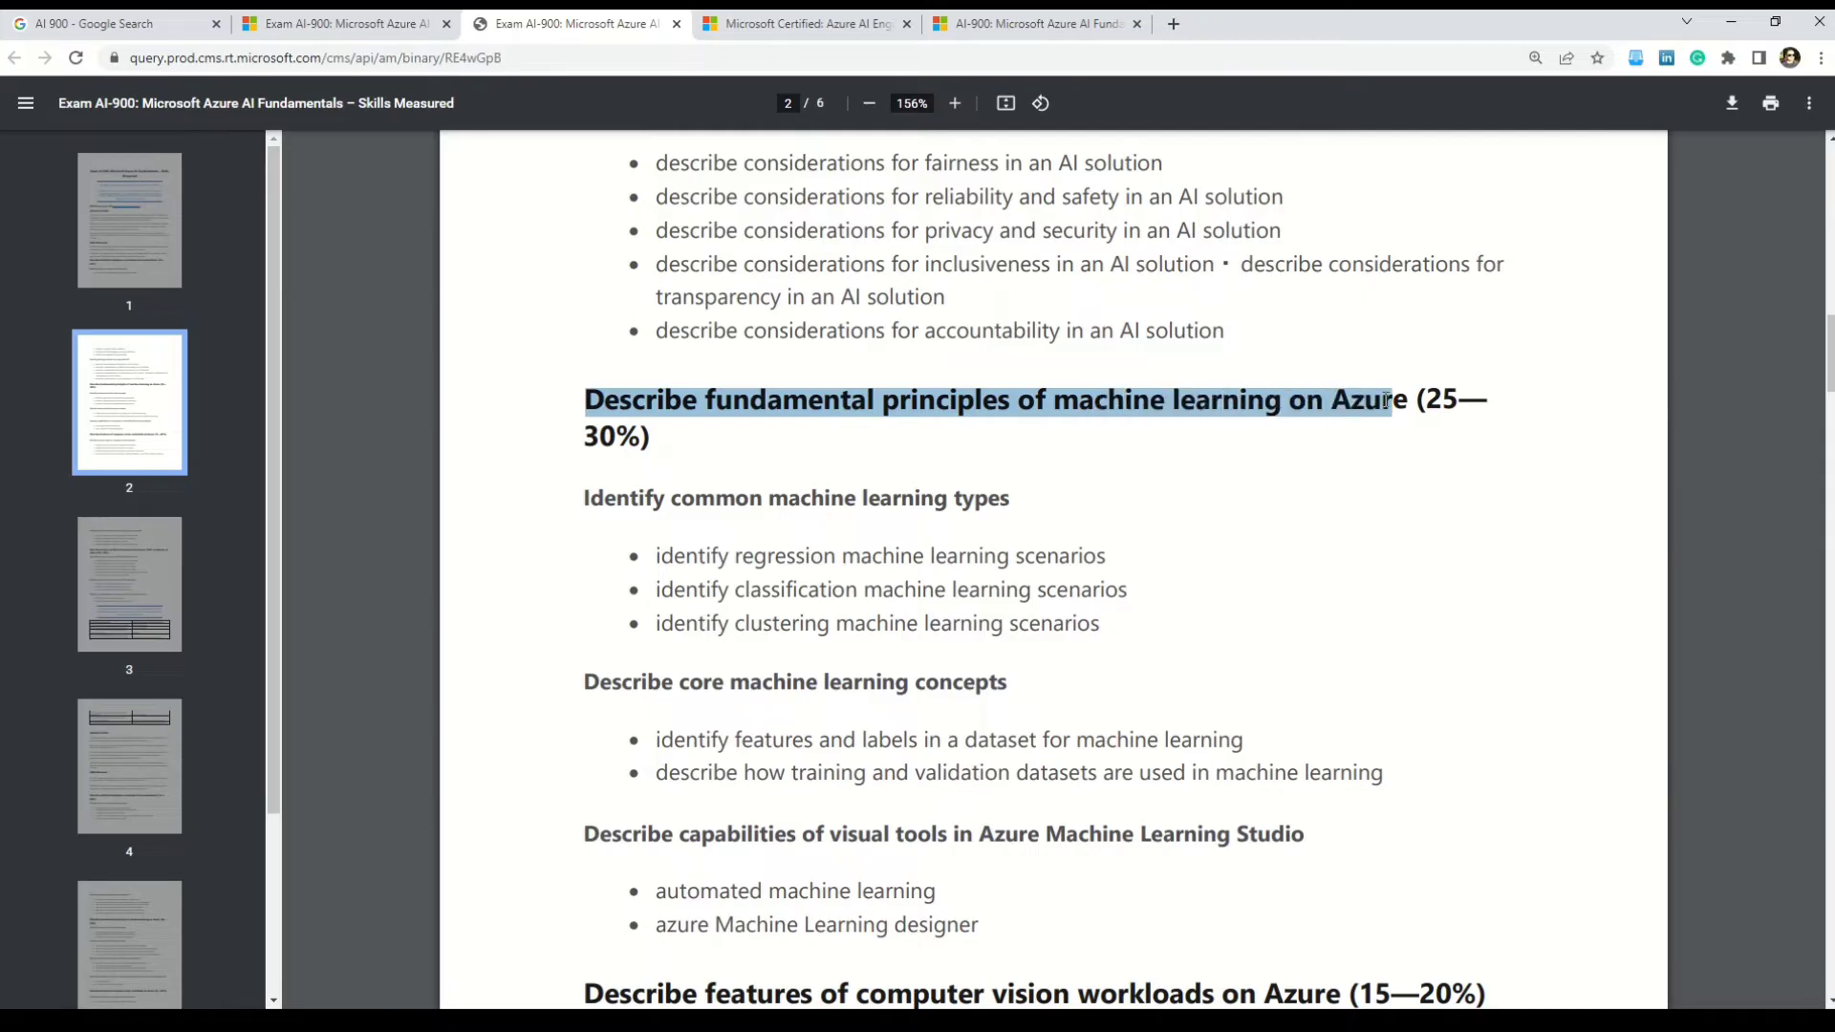
left_click(1417, 403)
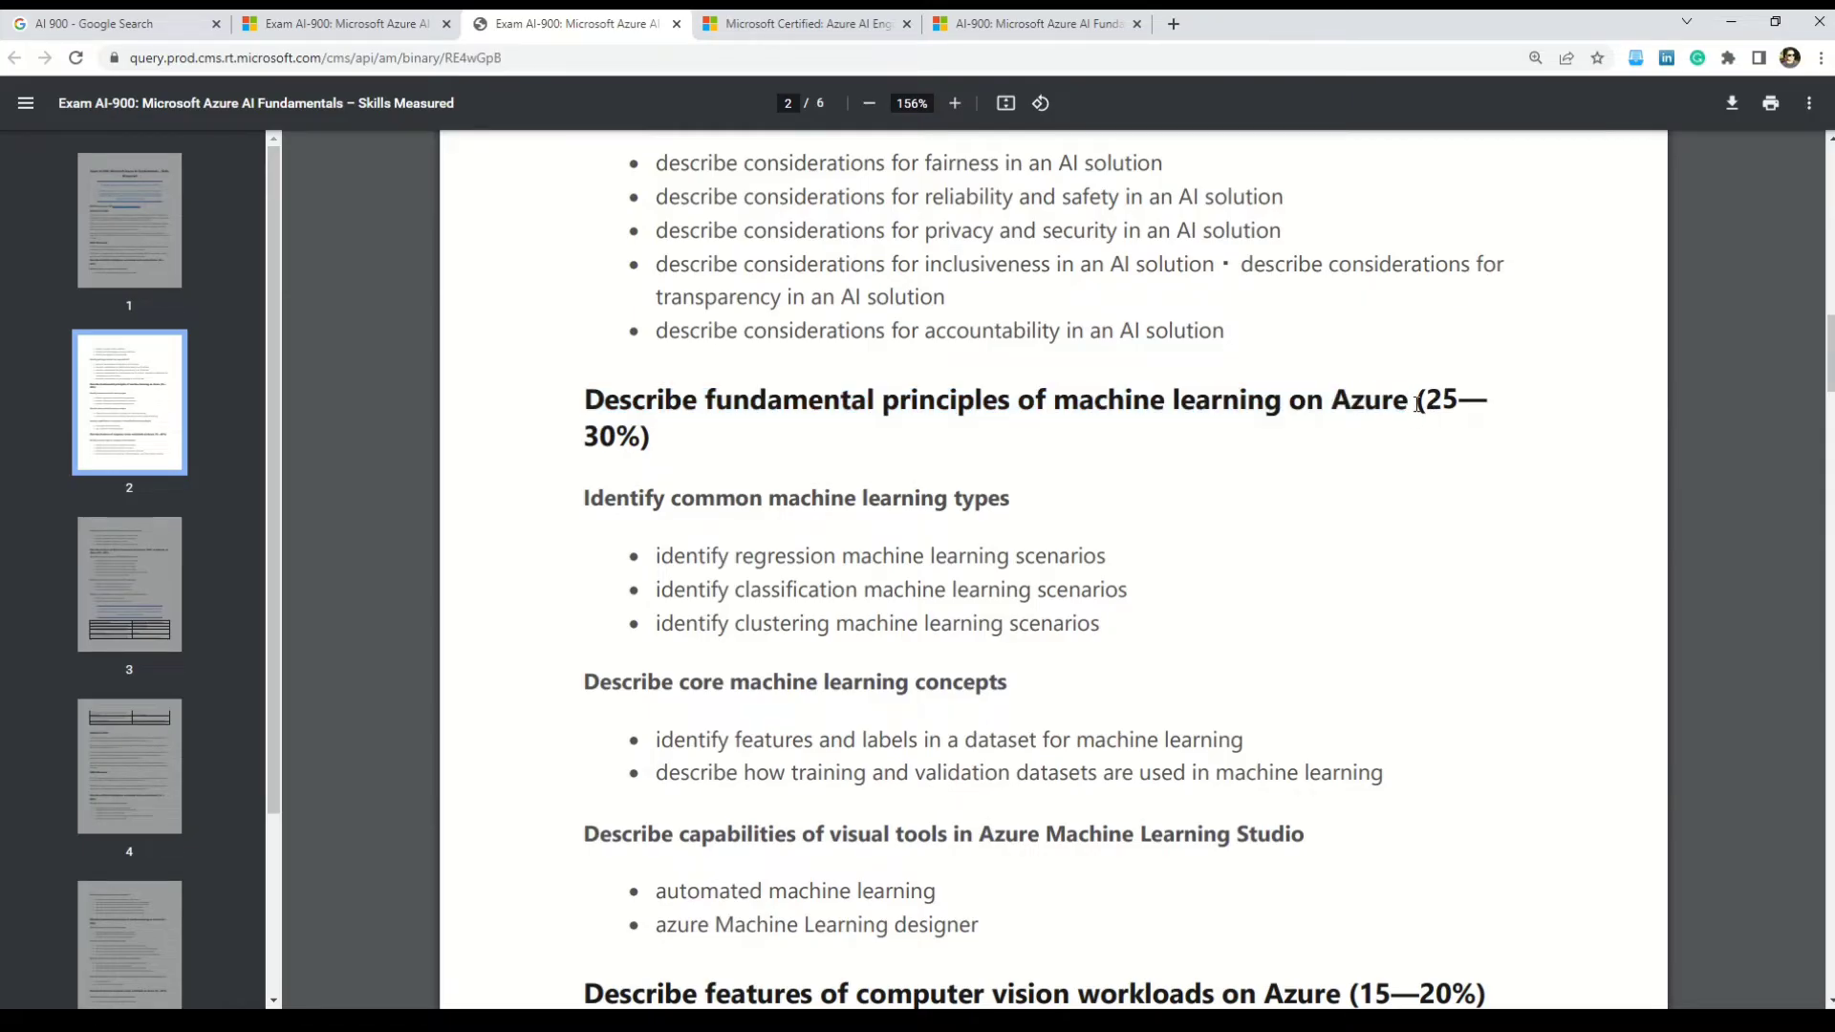
left_click_drag(1418, 404, 1424, 431)
scroll(1241, 589, "down", 2)
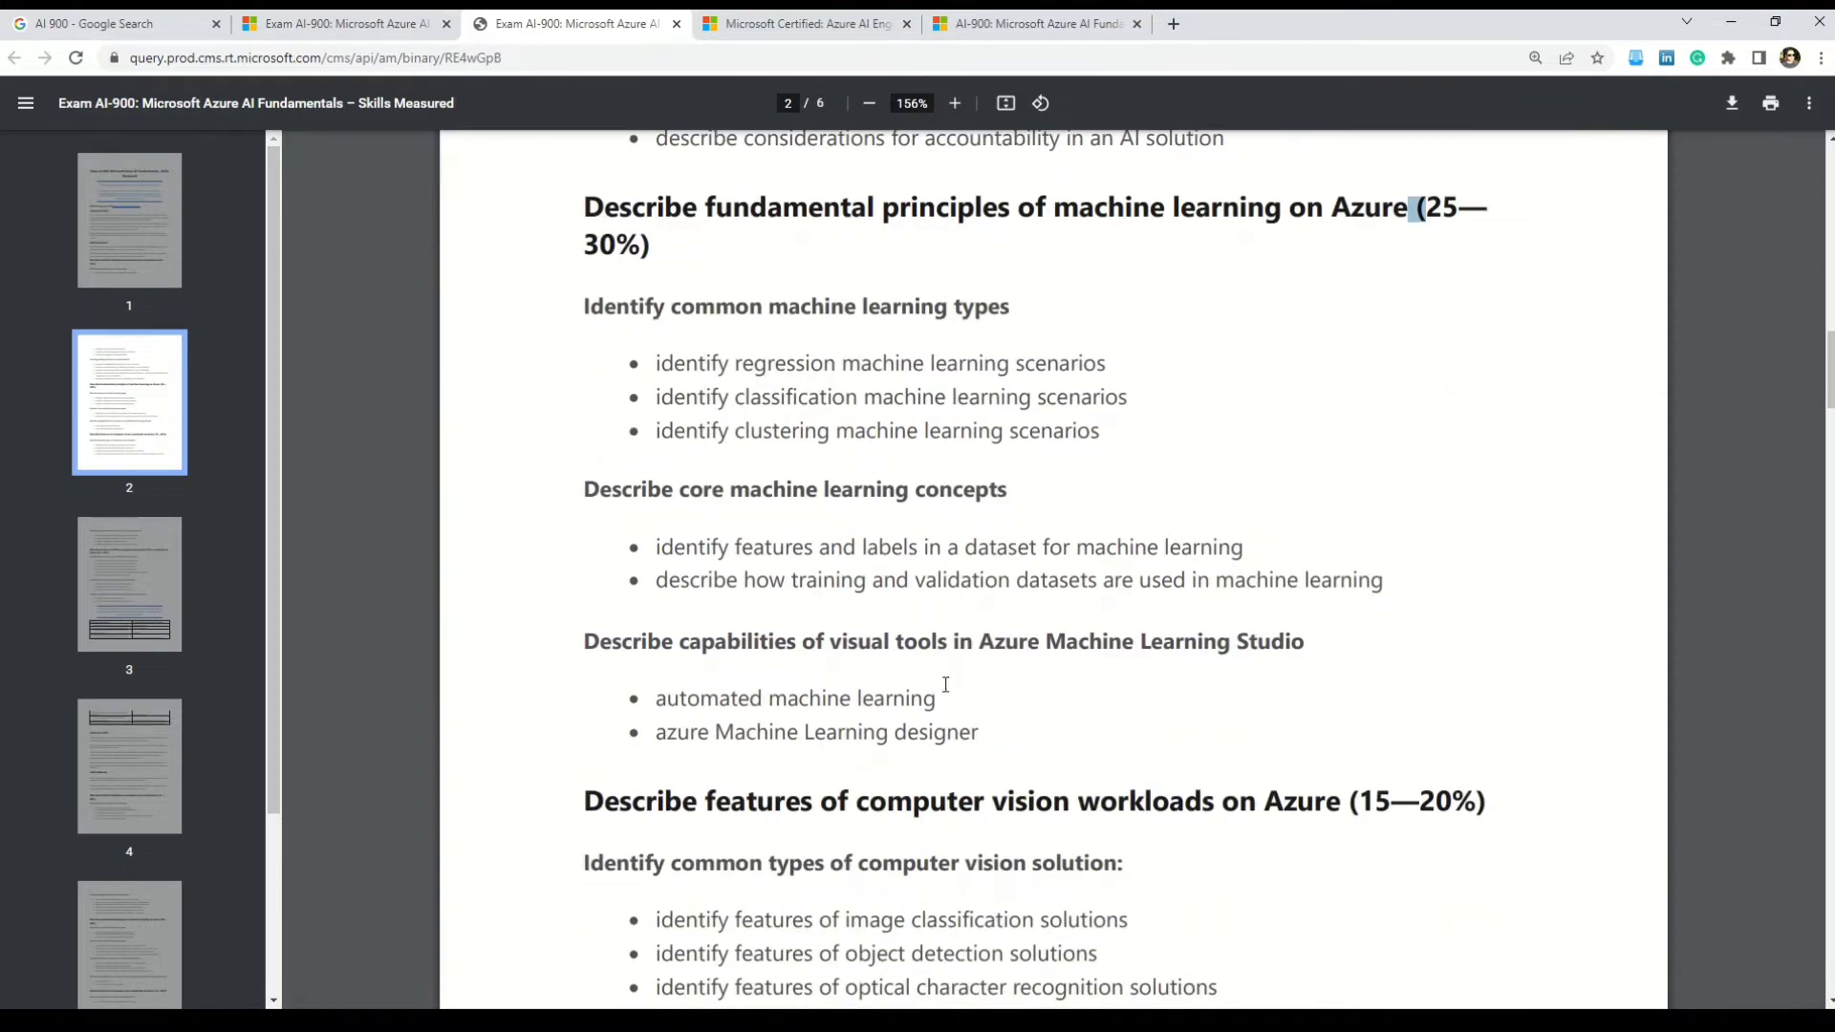
scroll(942, 685, "down", 4)
left_click_drag(585, 418, 1475, 419)
scroll(1175, 374, "down", 3)
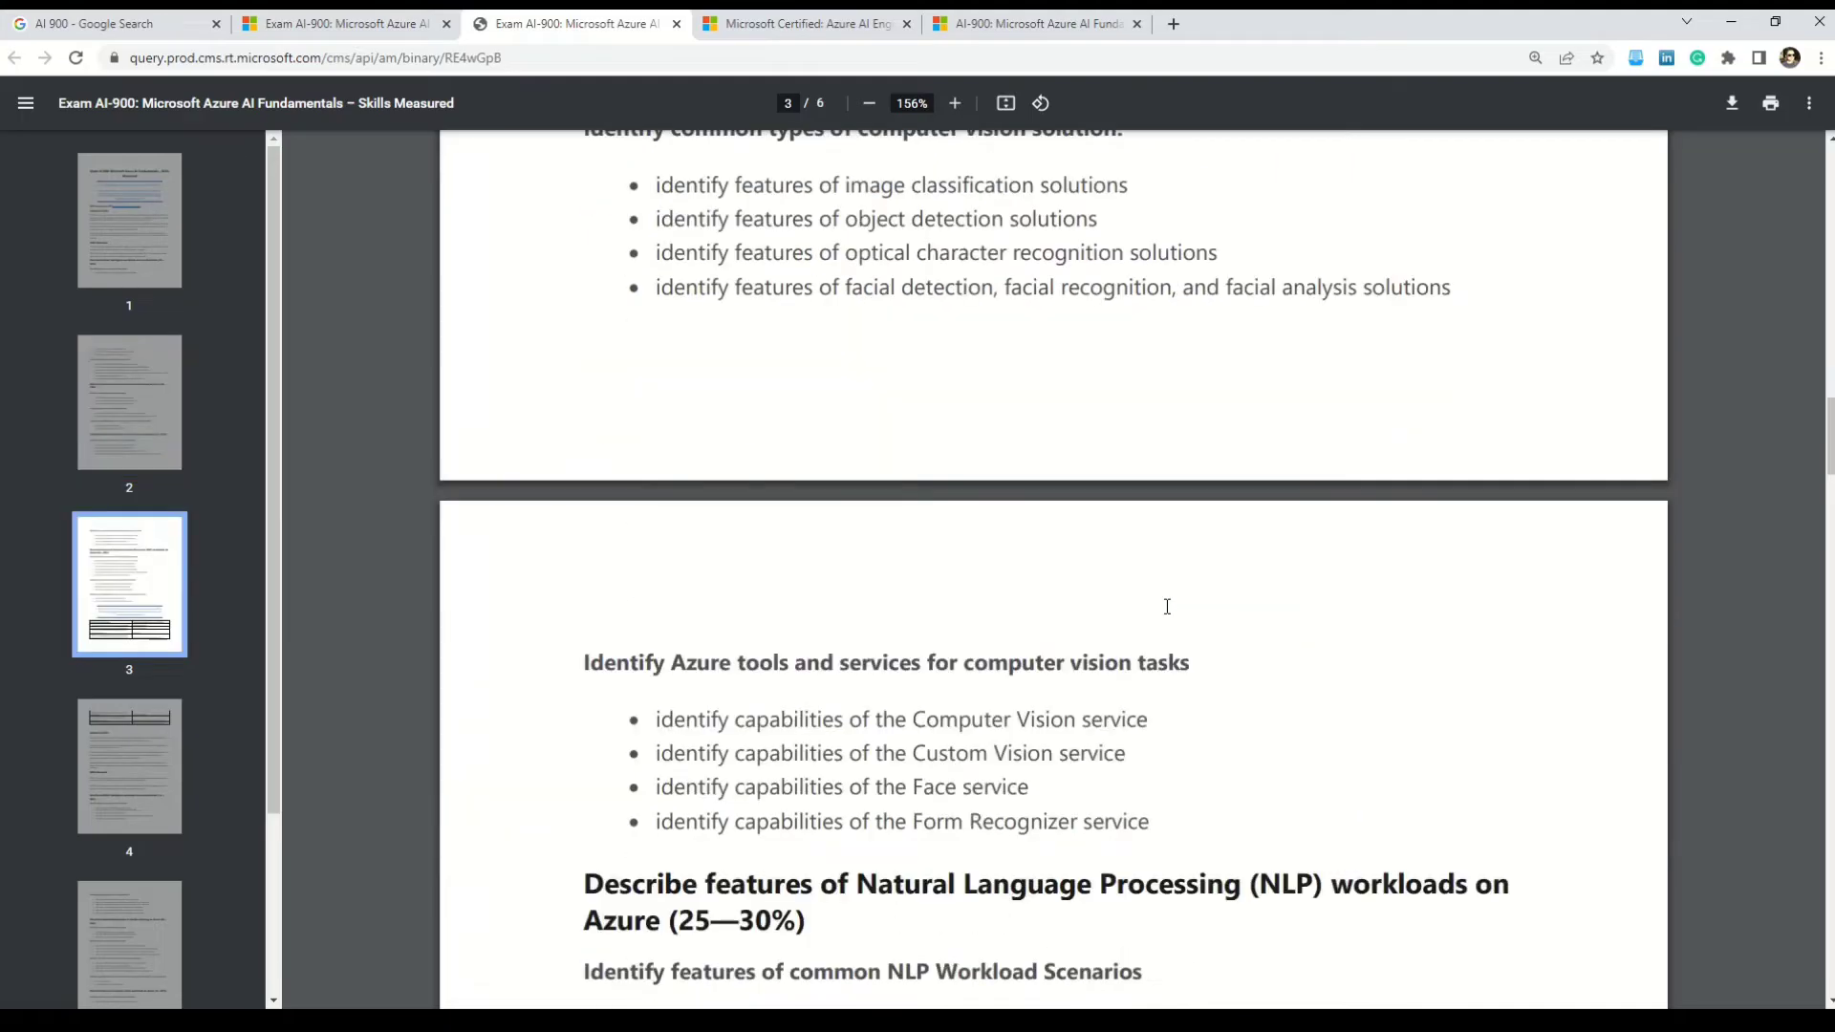
scroll(1167, 607, "down", 2)
scroll(685, 476, "down", 1)
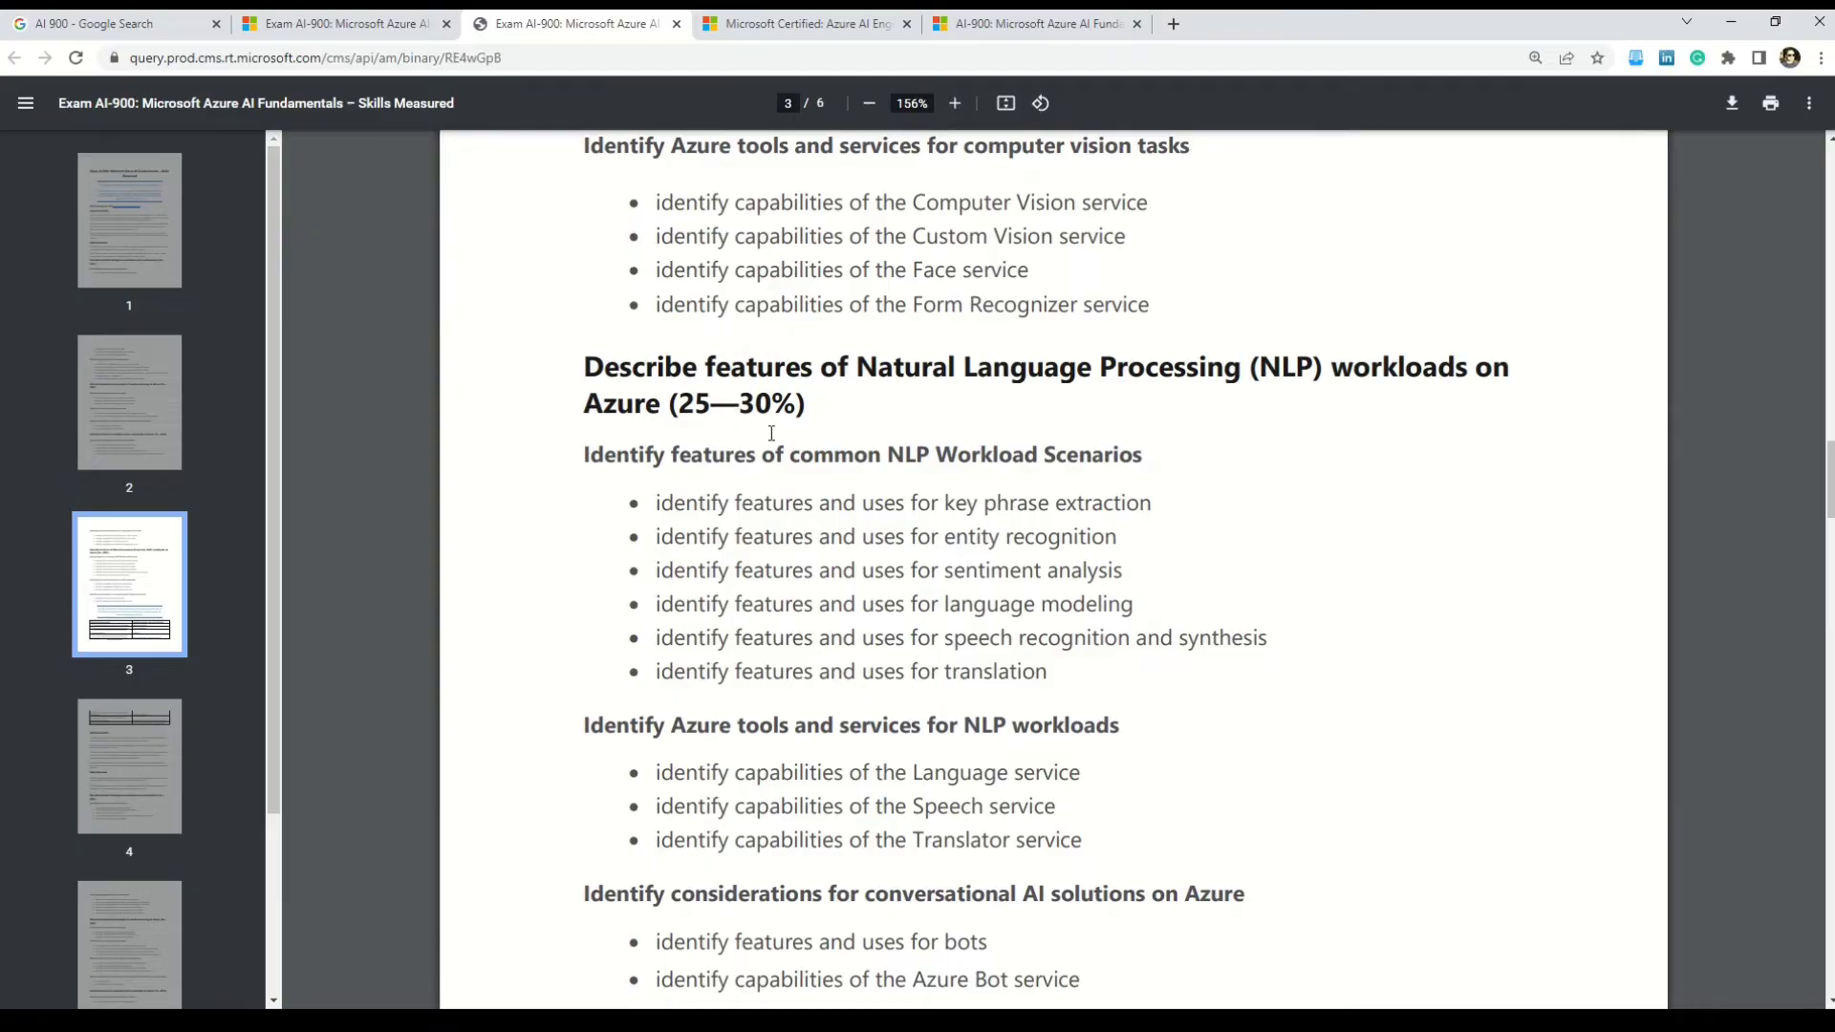
scroll(801, 548, "down", 4)
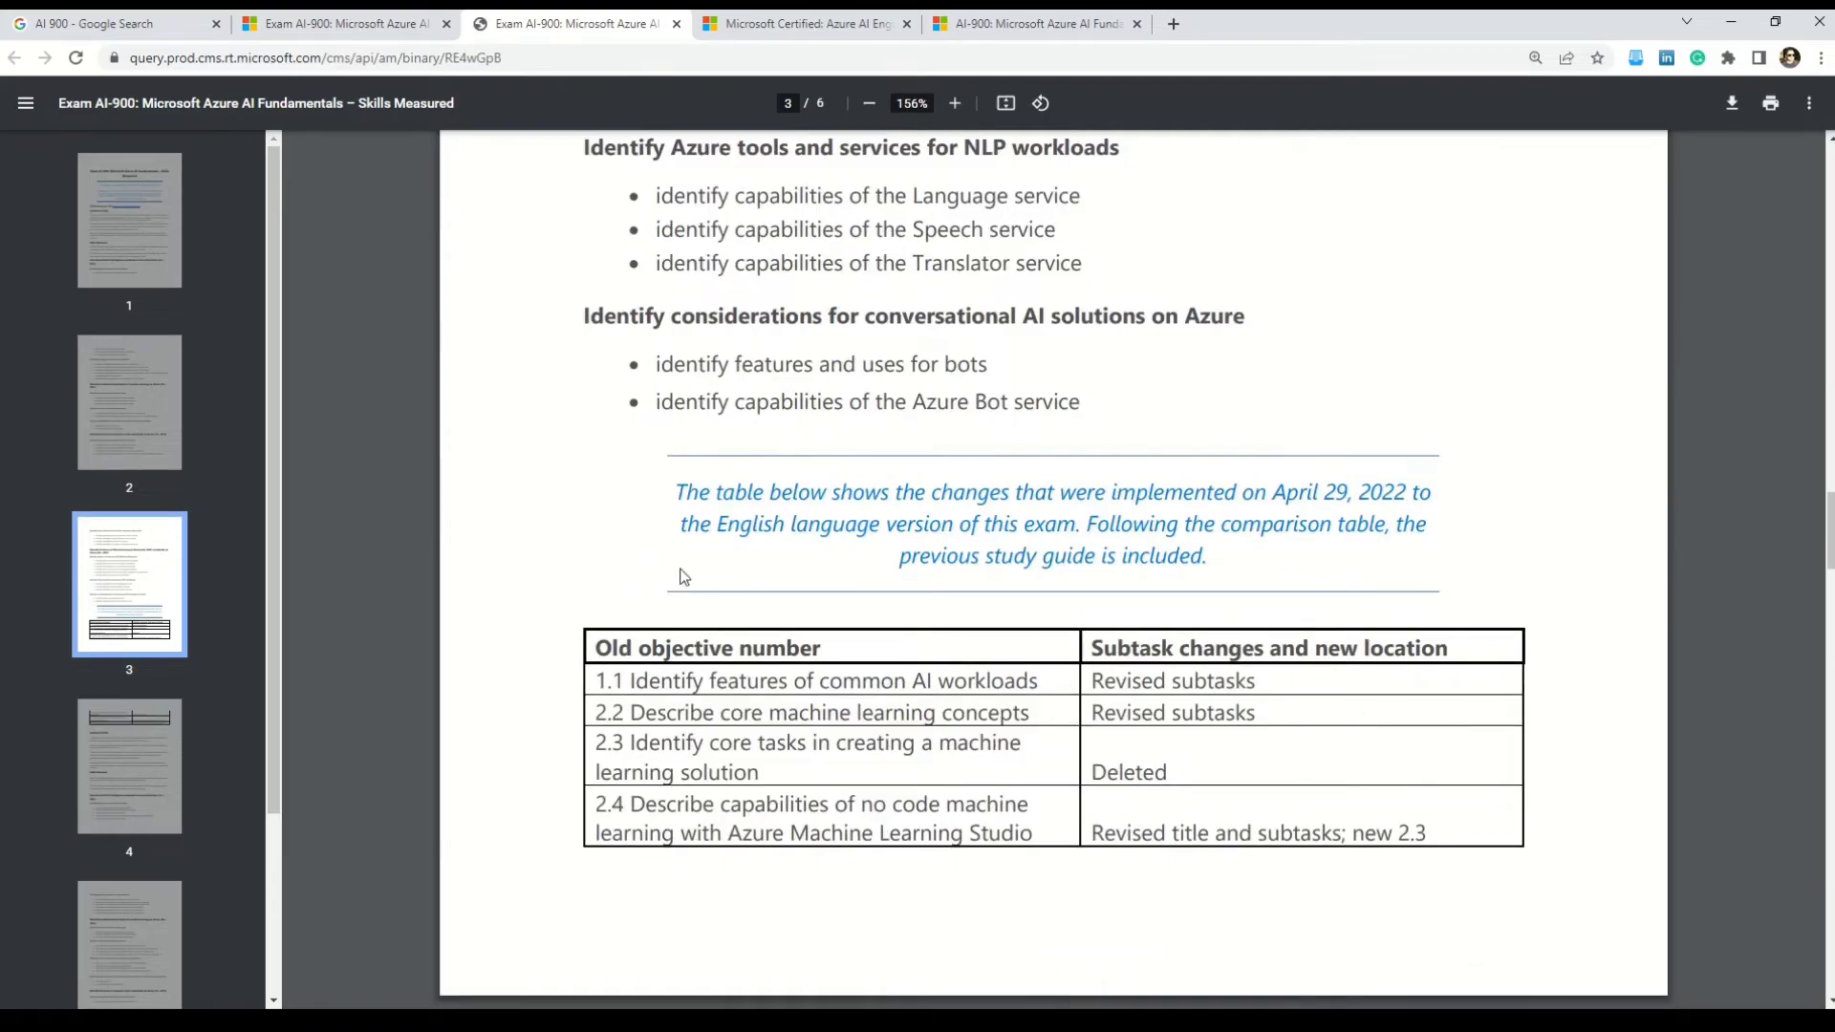
Step: Highlight the English language version note, the April 29, 2022 date, and the table's column headers
left_click_drag(740, 525, 1067, 522)
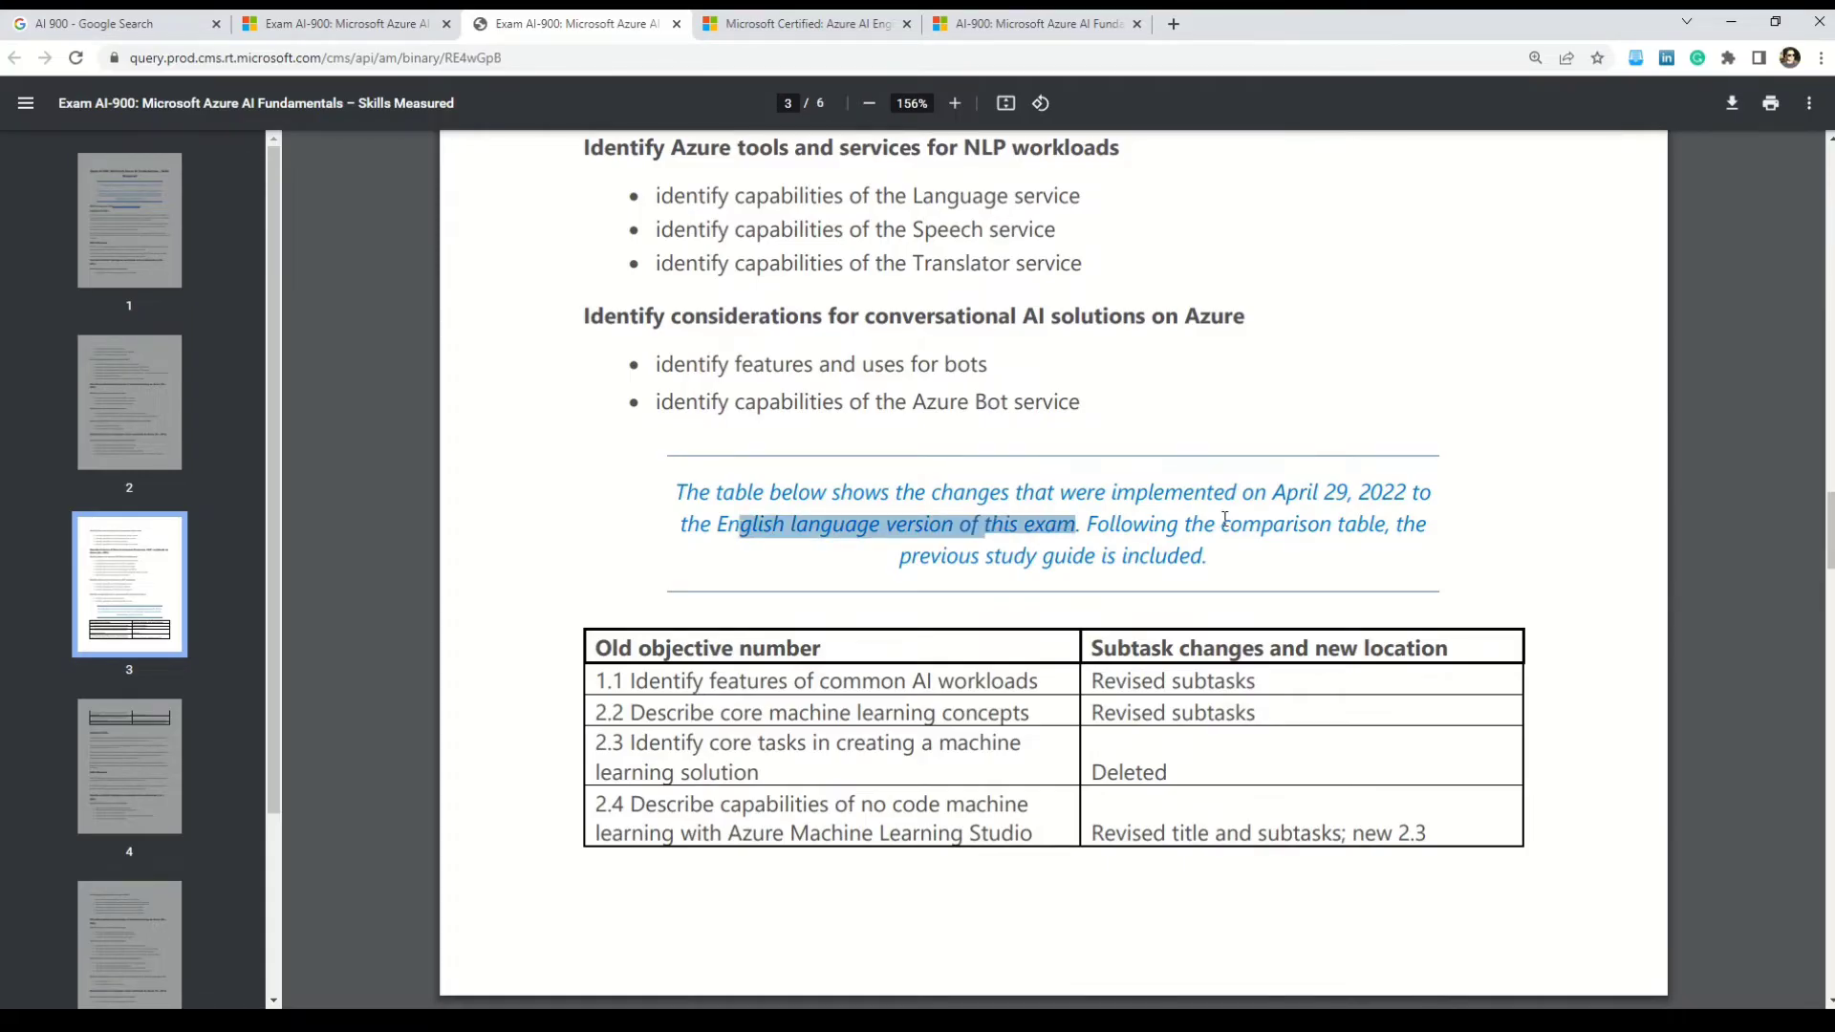
left_click_drag(1272, 492, 1409, 492)
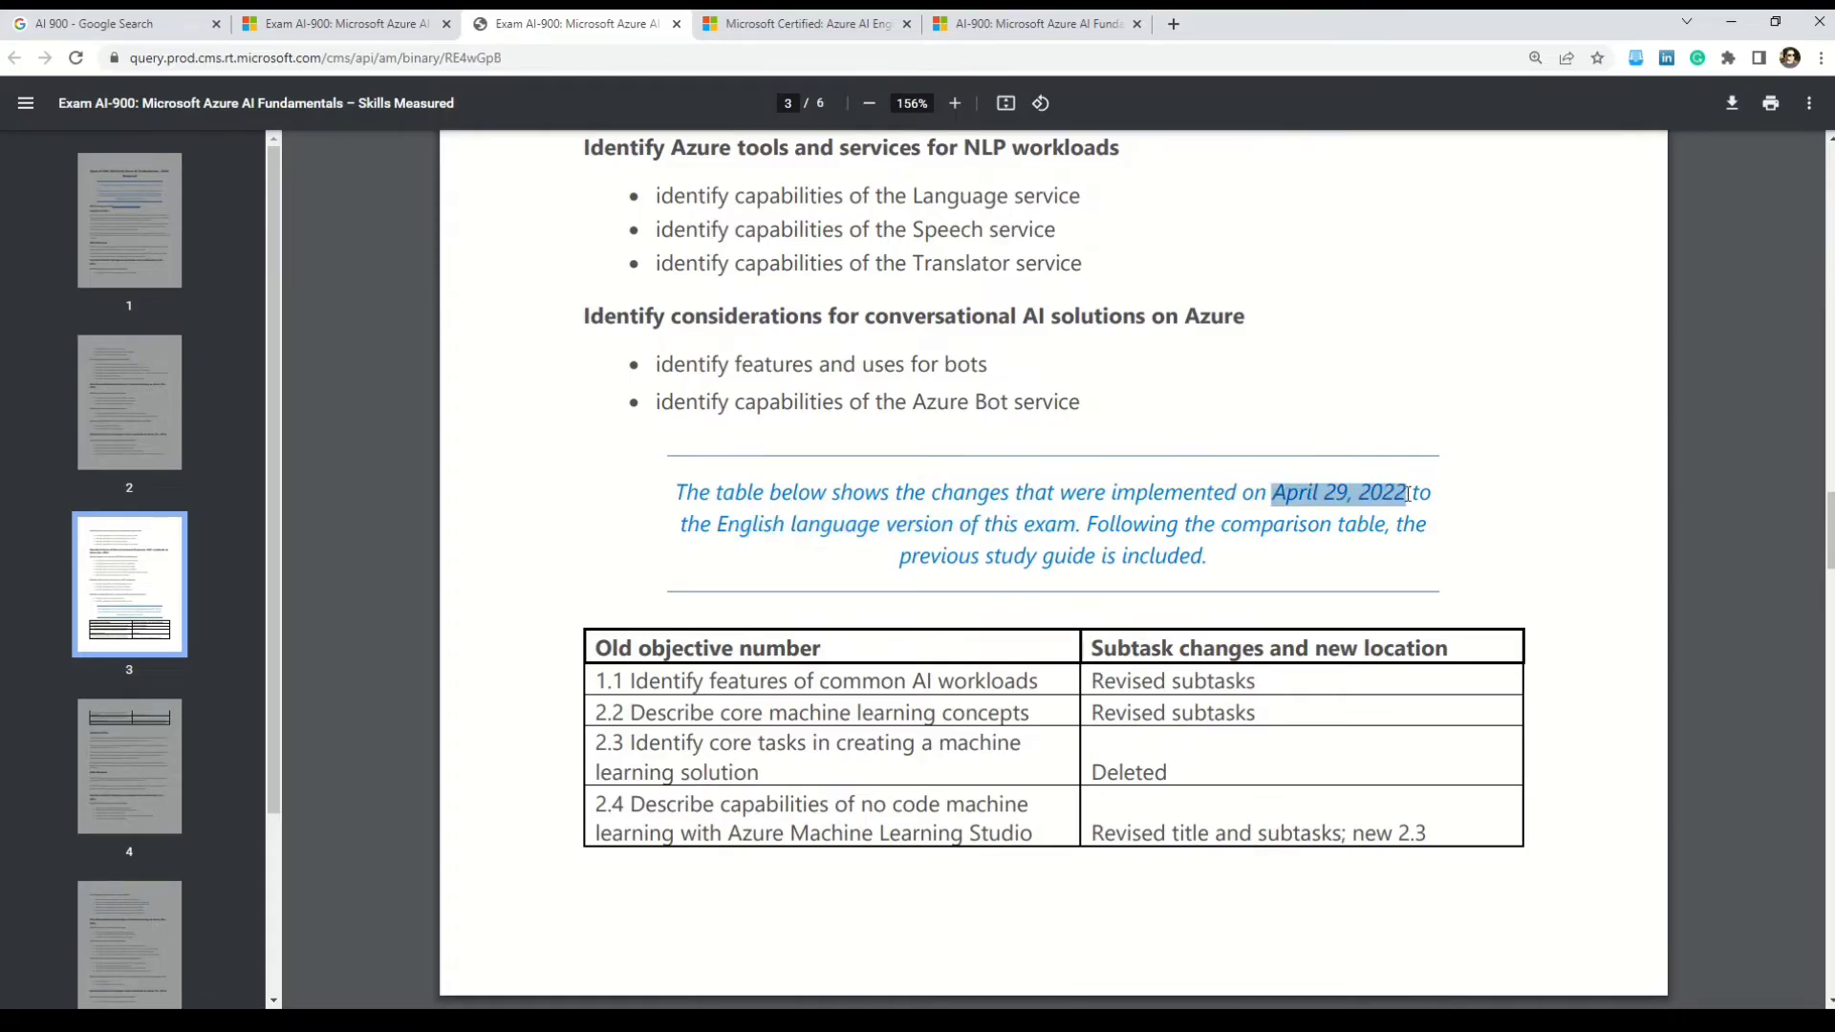
scroll(1386, 516, "down", 3)
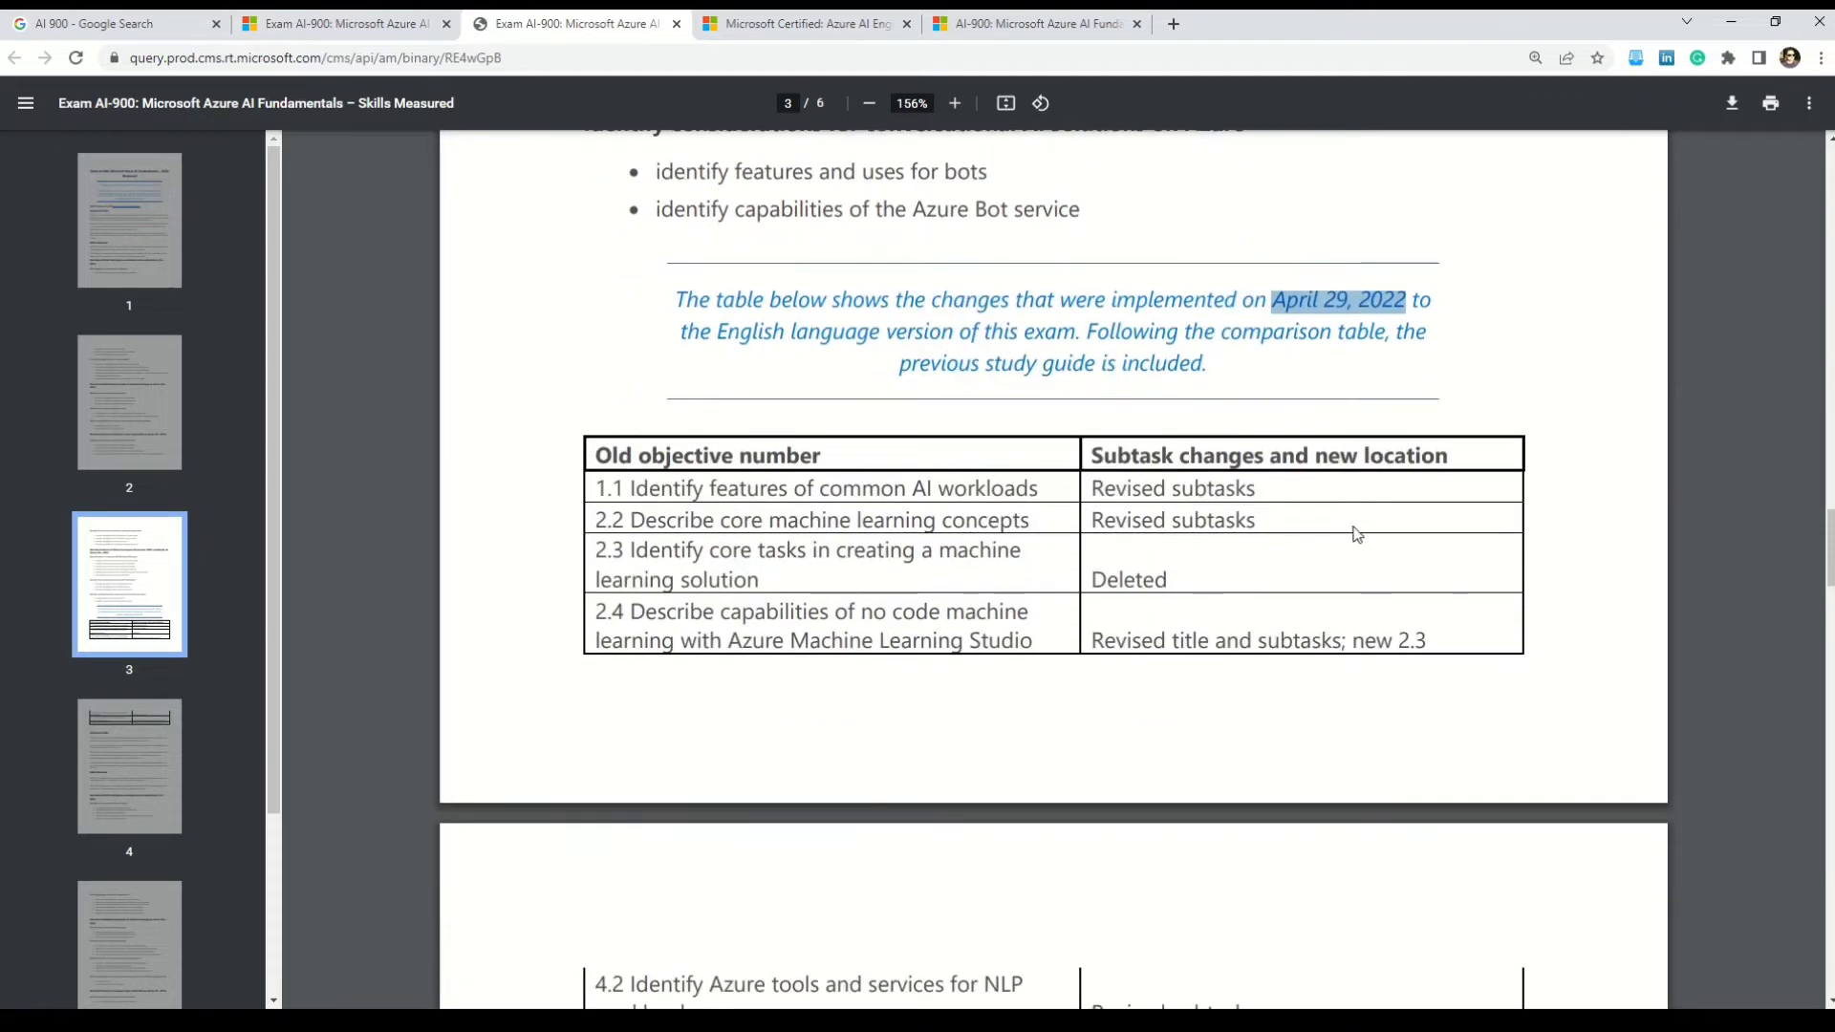
scroll(1337, 537, "down", 3)
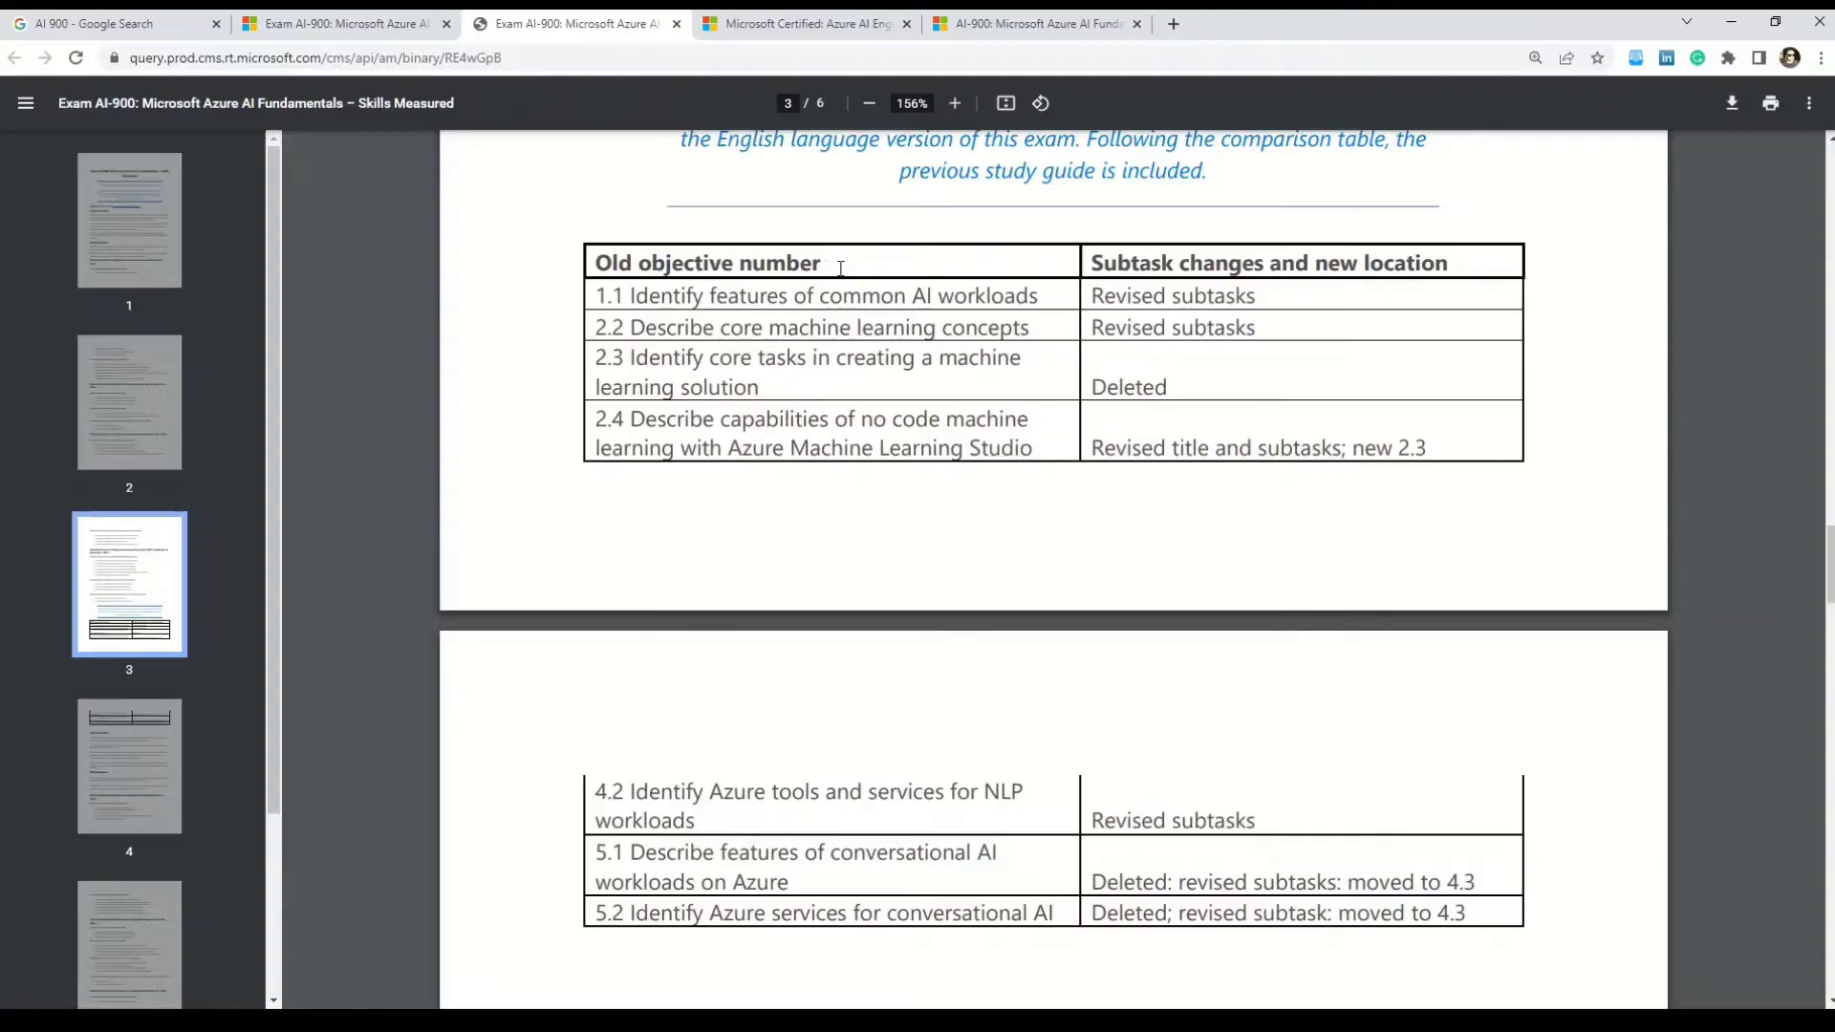
left_click_drag(837, 267, 594, 263)
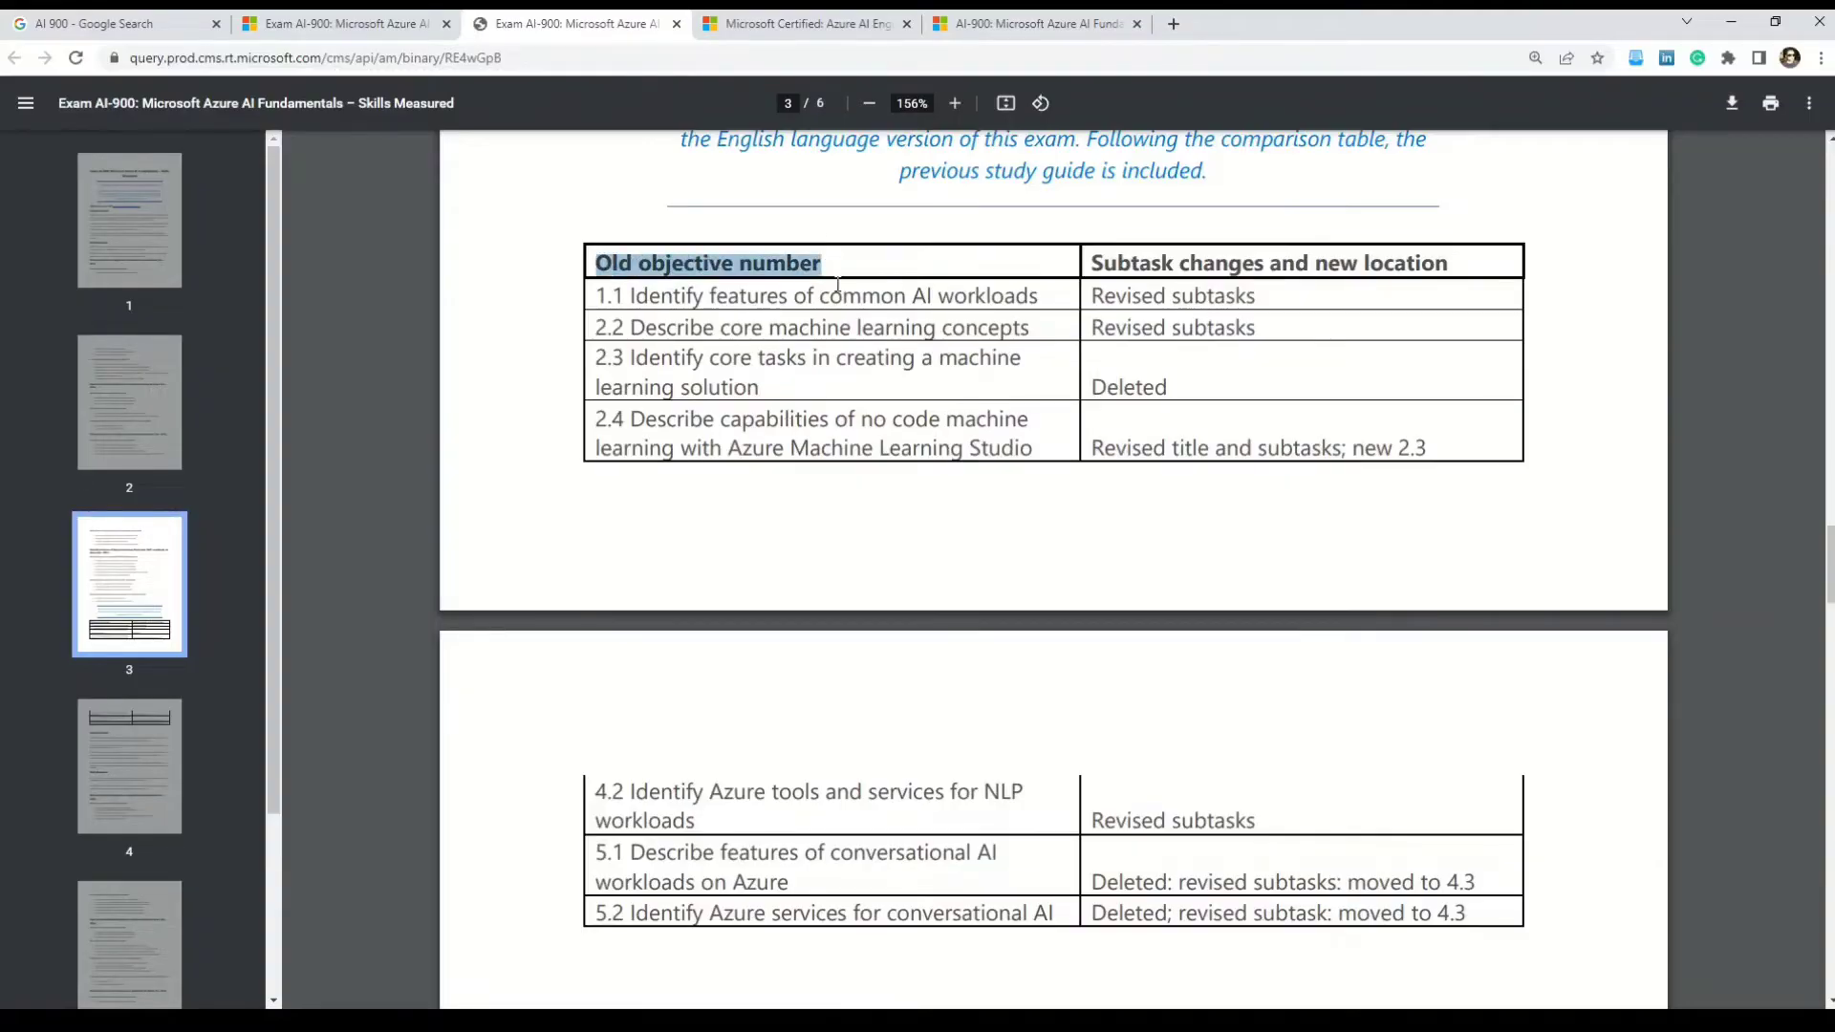
left_click_drag(1092, 264, 1466, 272)
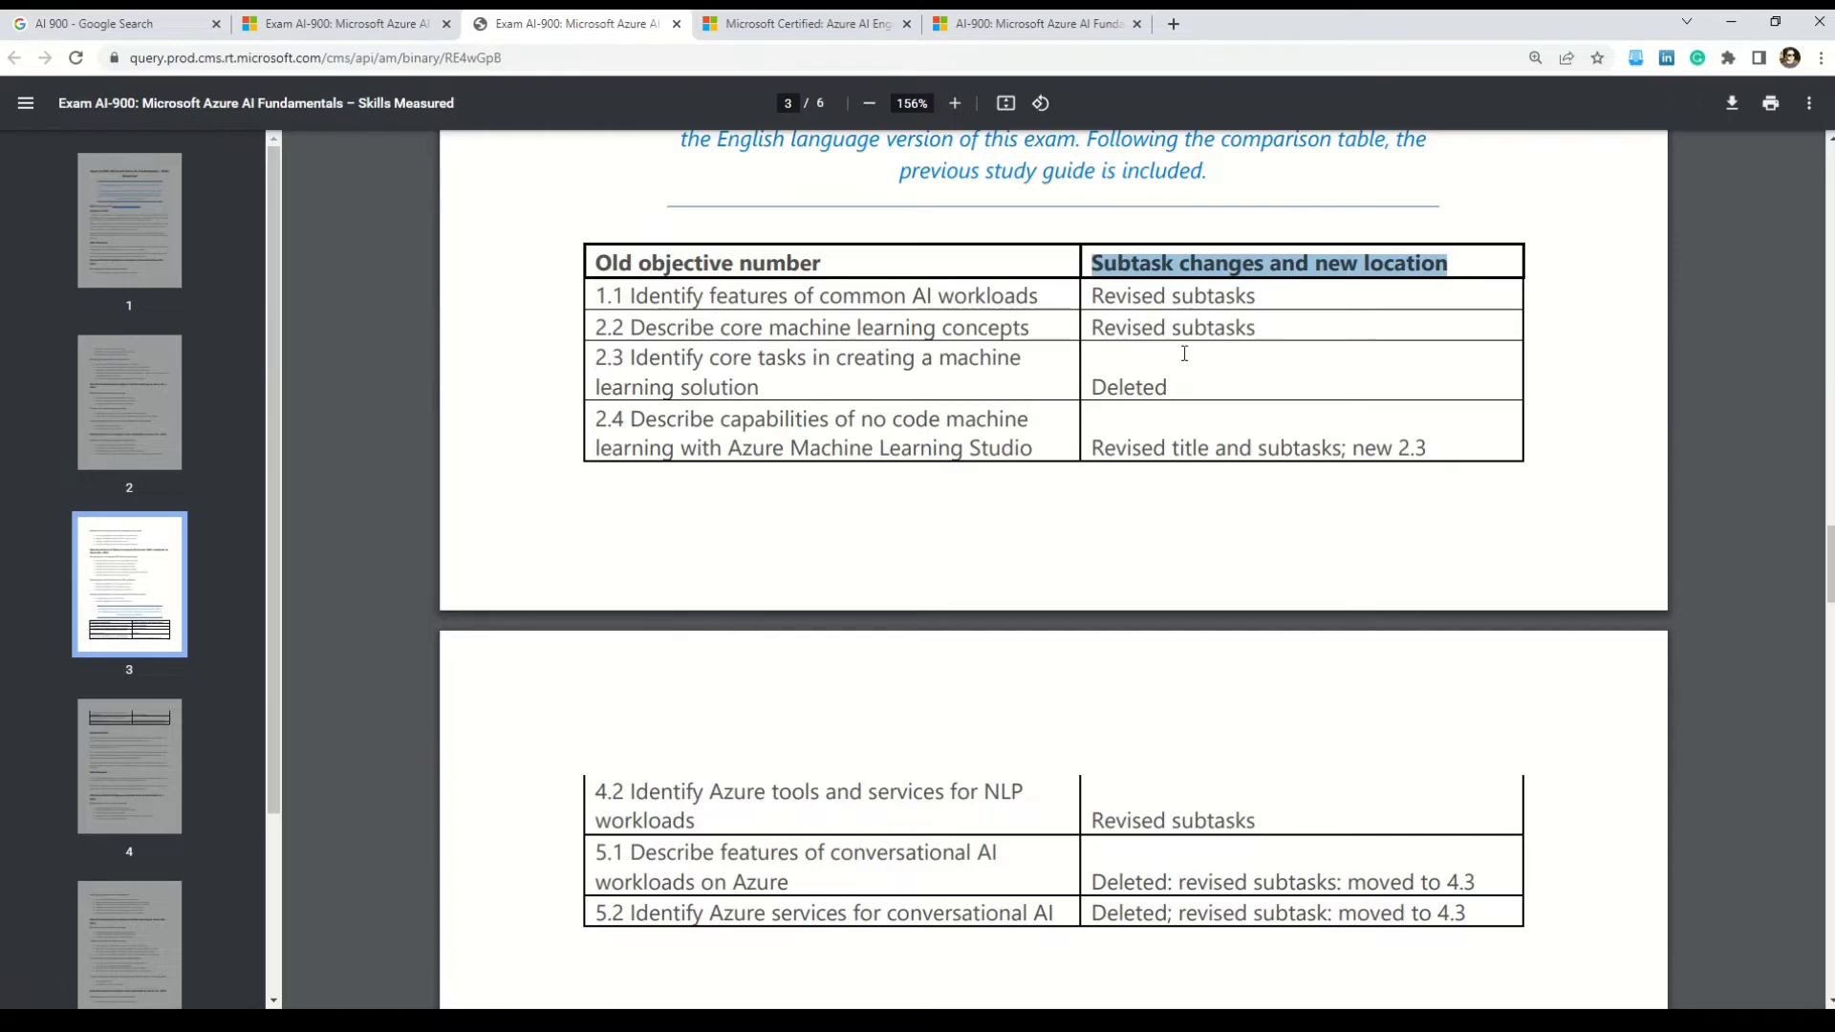
left_click(1051, 295)
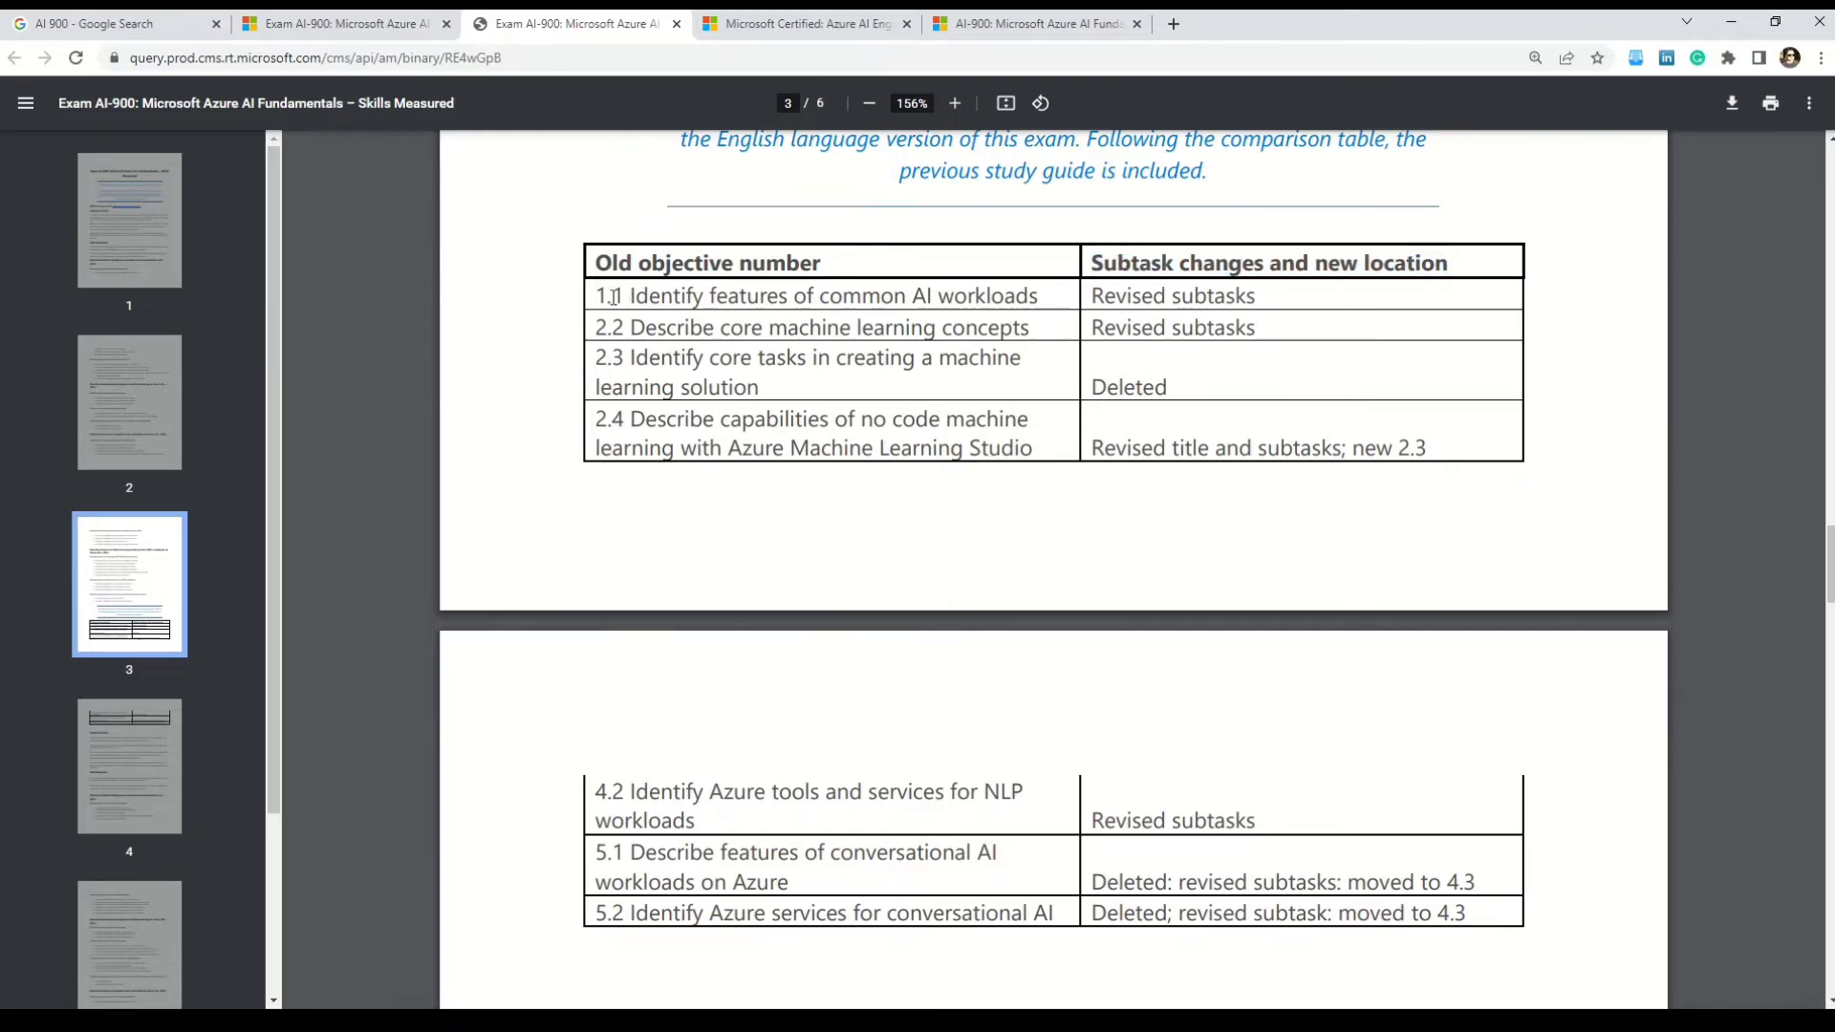
Step: Highlight row changes: 1.1 revised subtasks, 2.3 deleted, and 5.1 deleted and moved to 4.3
left_click_drag(594, 295, 1046, 302)
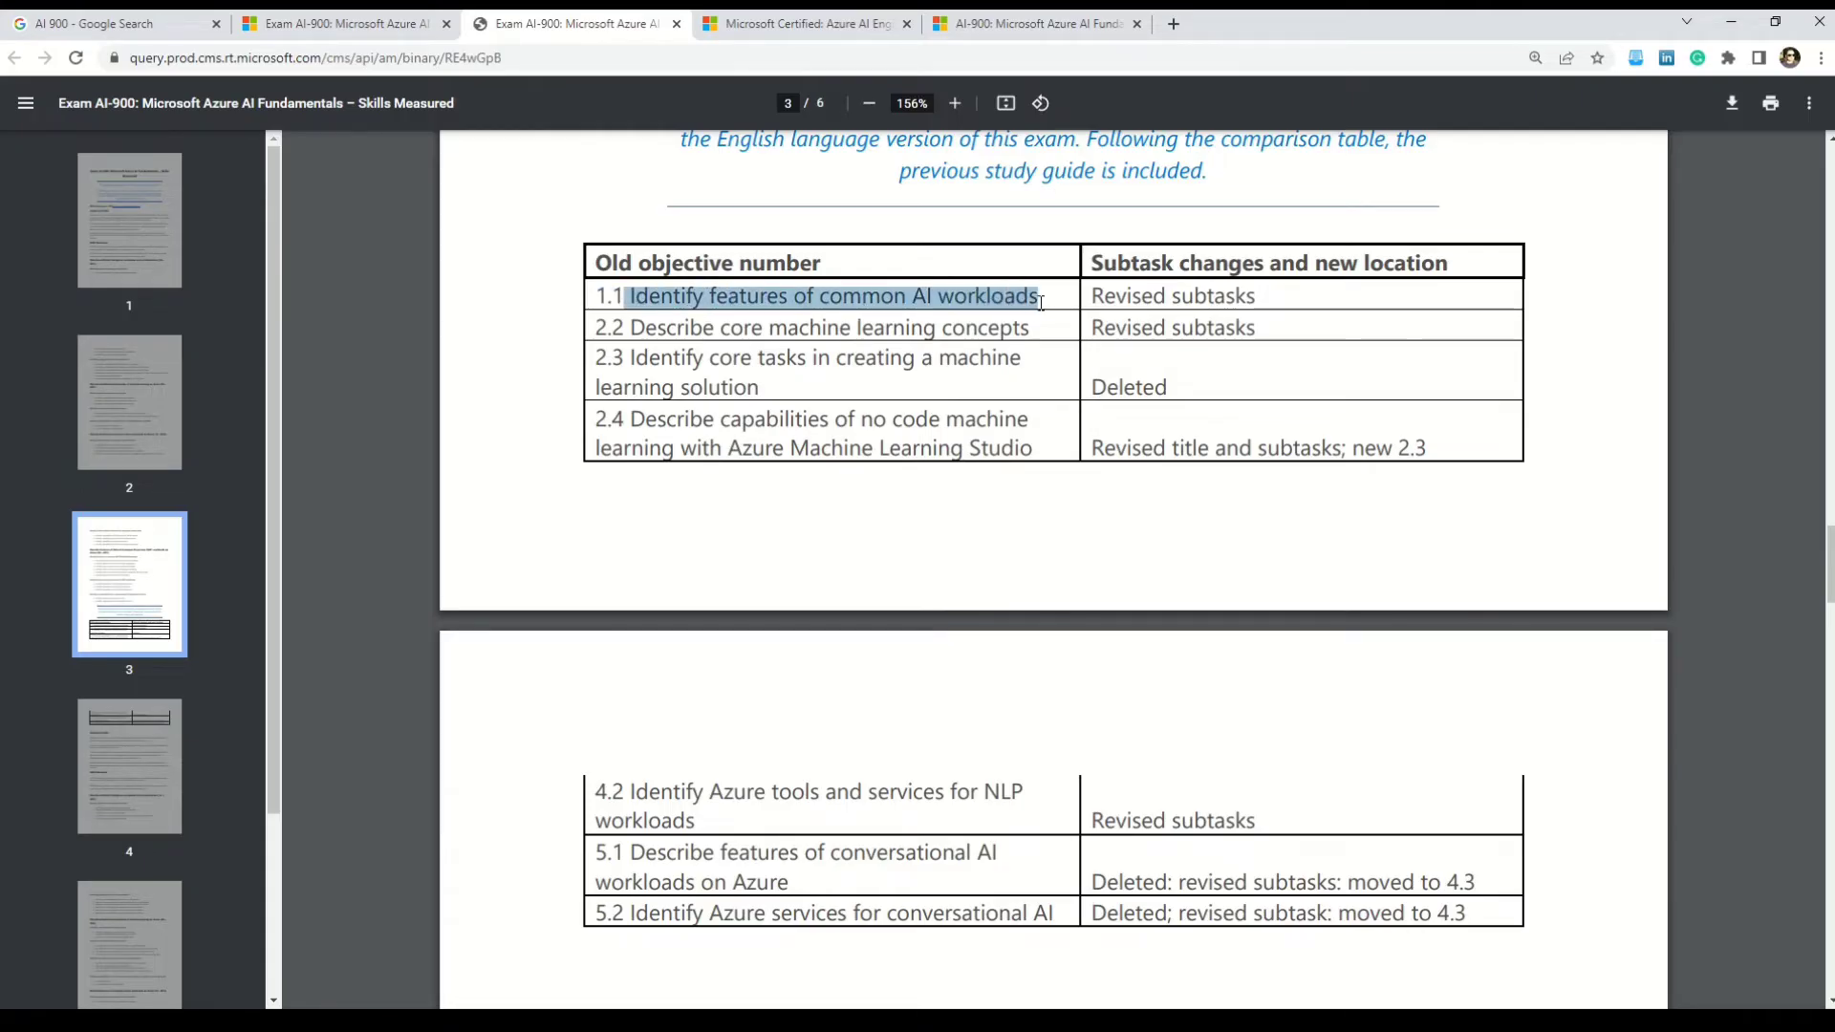
left_click(1046, 302)
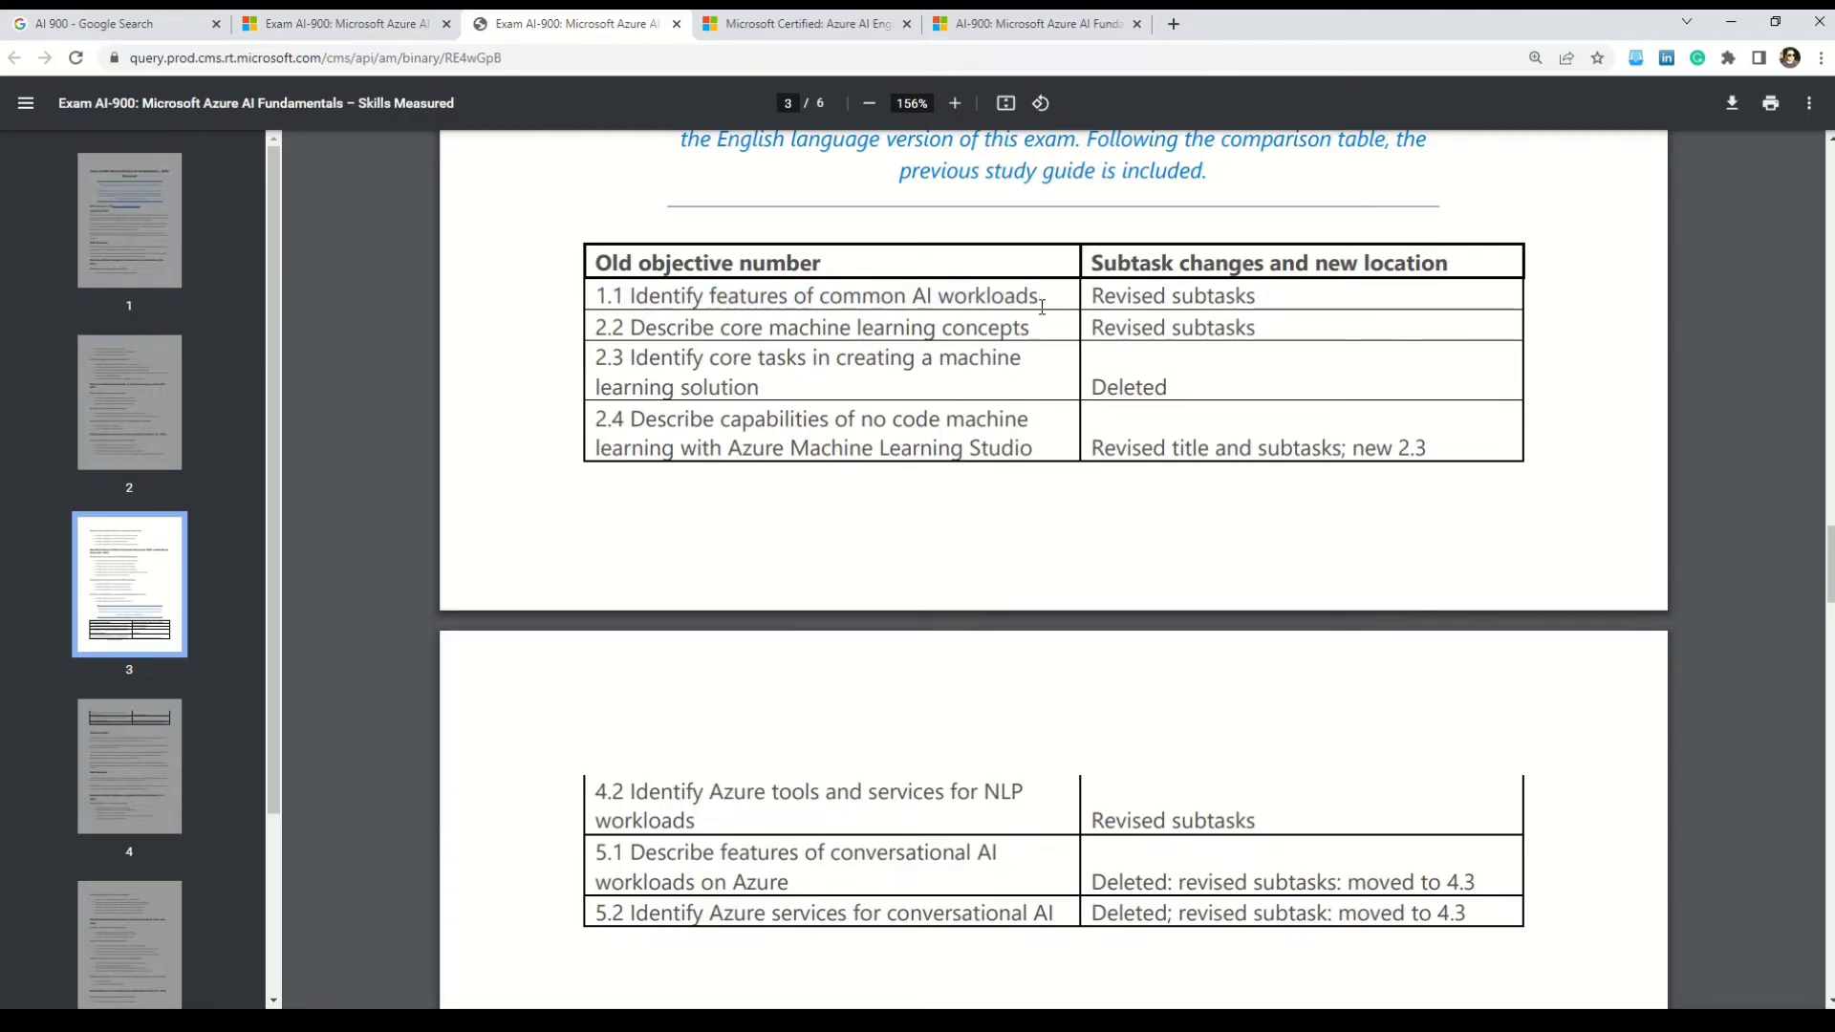
left_click_drag(1236, 297, 1093, 297)
left_click_drag(1175, 387, 1092, 389)
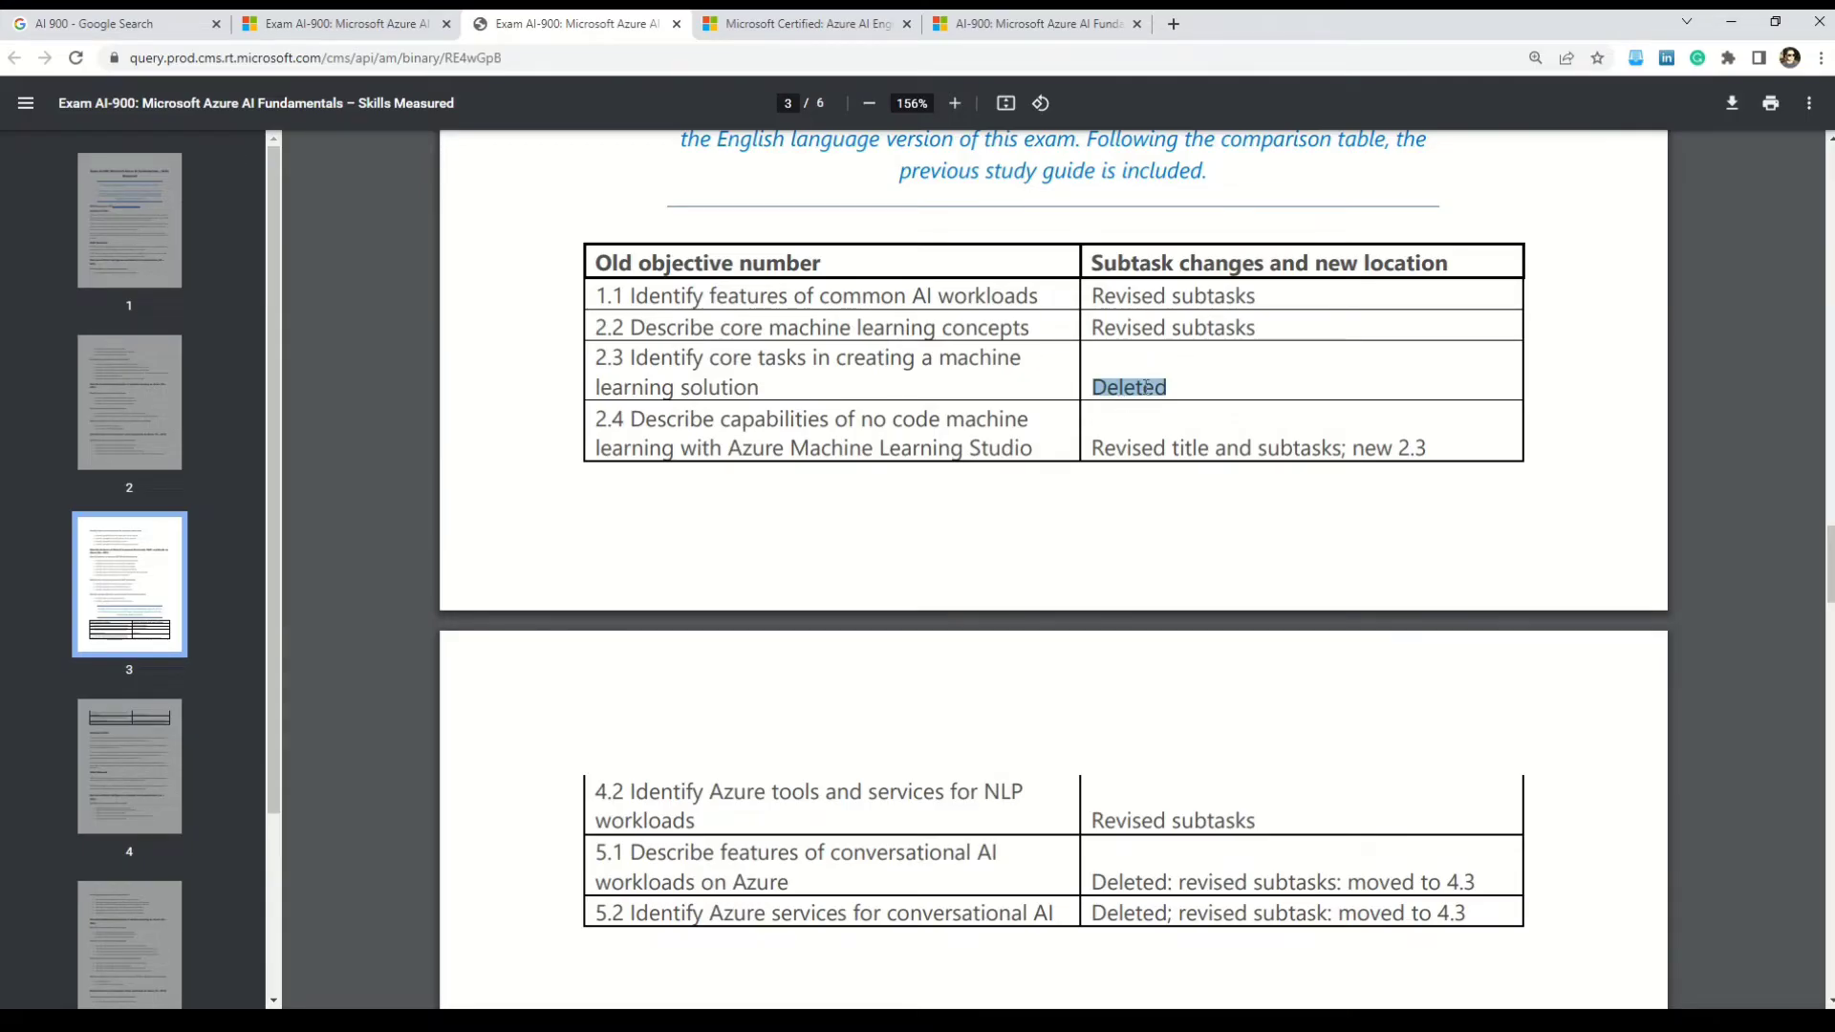
scroll(1144, 384, "down", 2)
scroll(1116, 402, "down", 1)
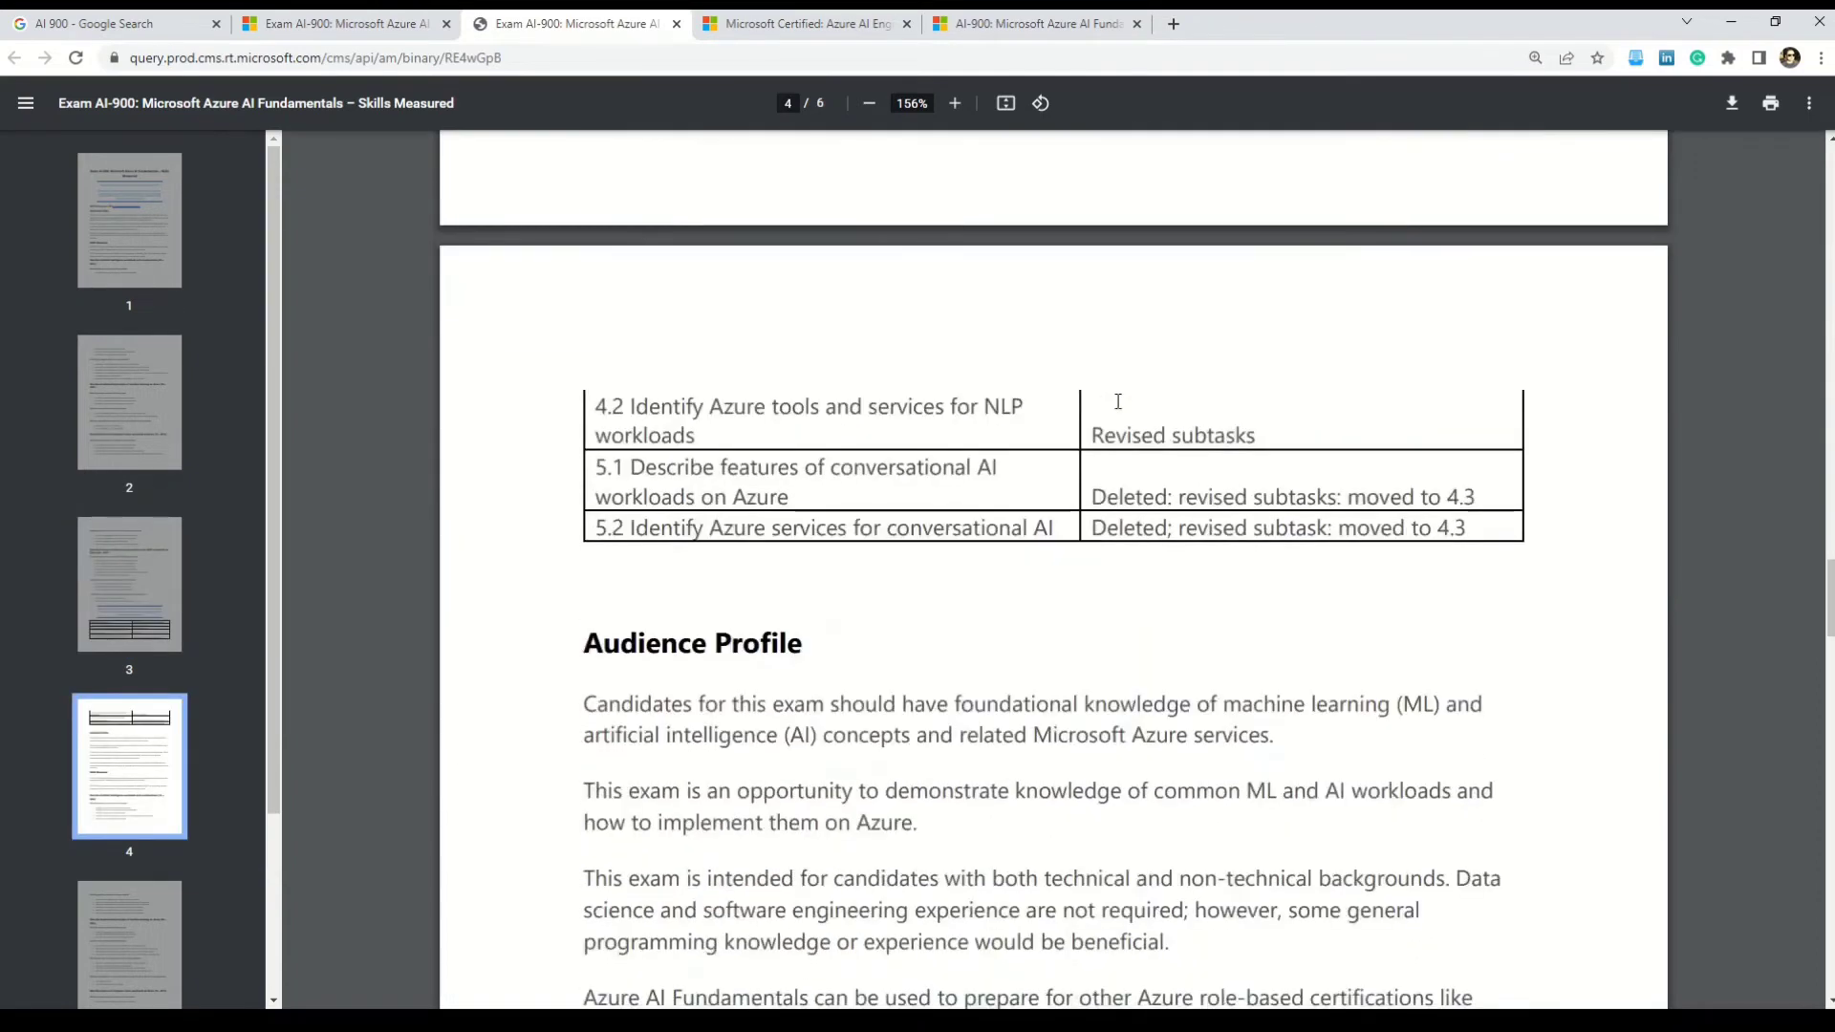
double_click(1117, 497)
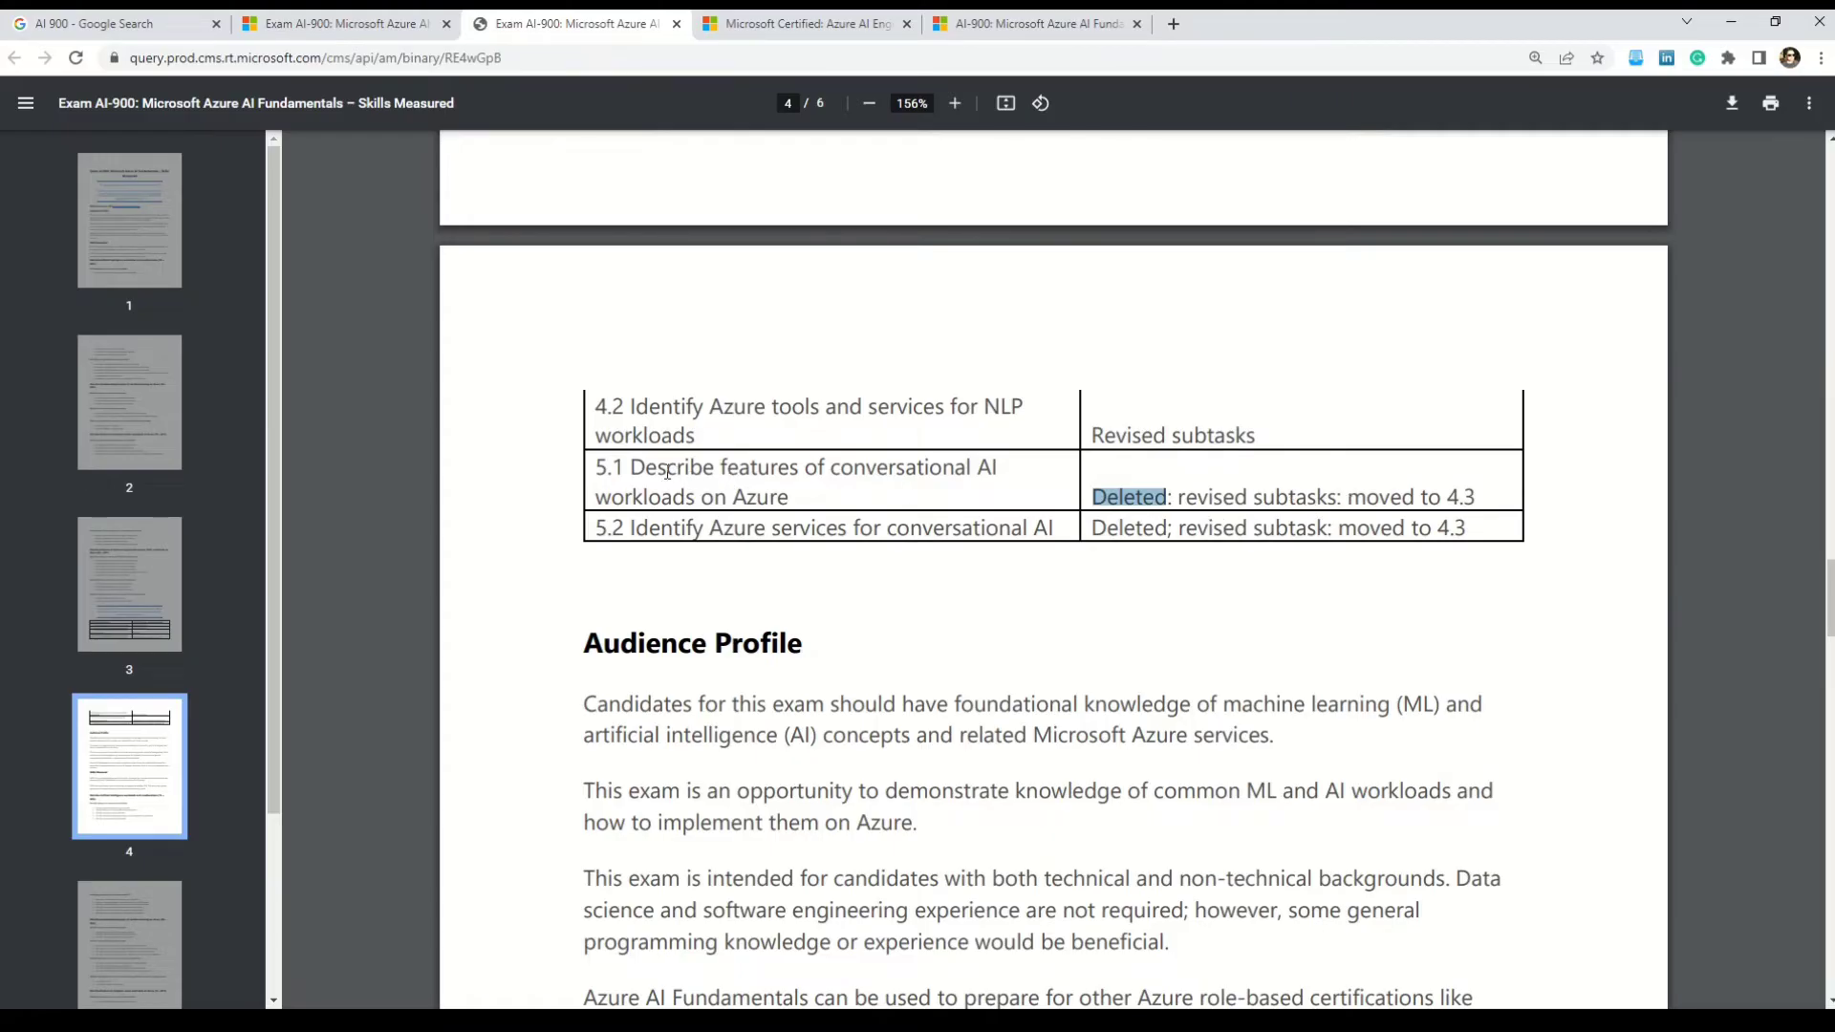
left_click_drag(632, 473, 593, 470)
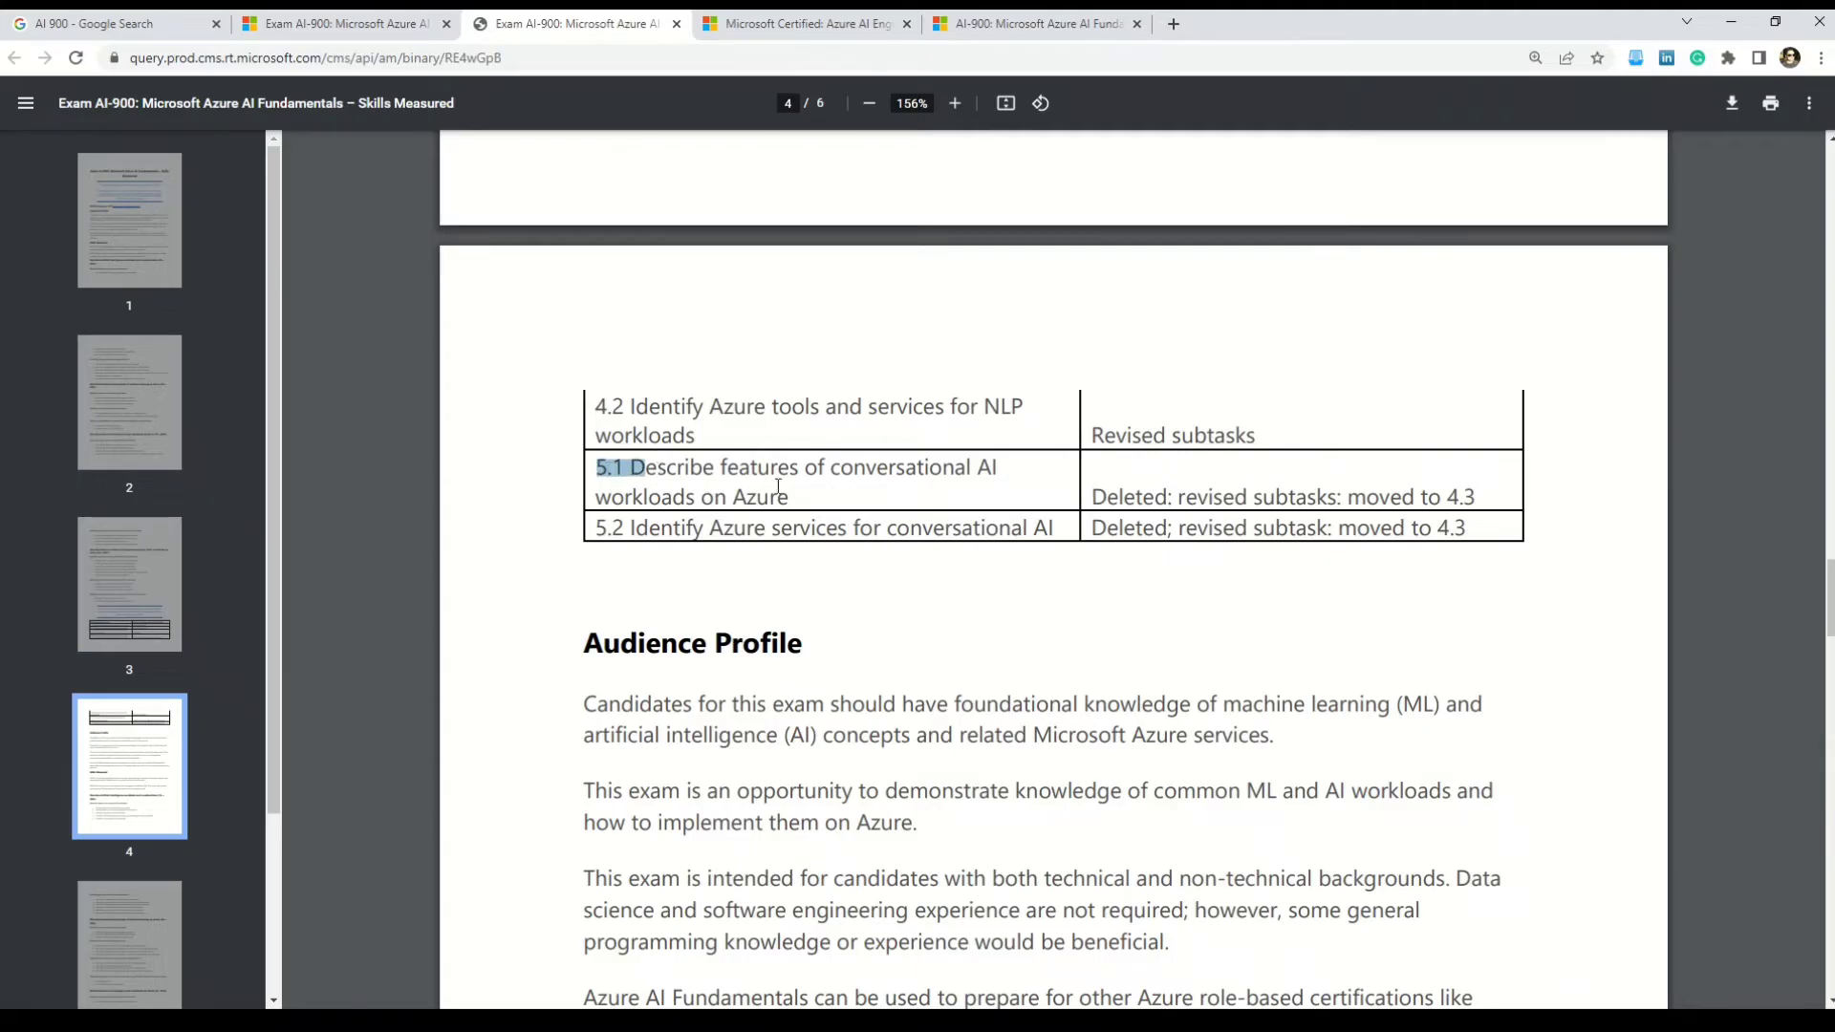
left_click_drag(1347, 496, 1489, 501)
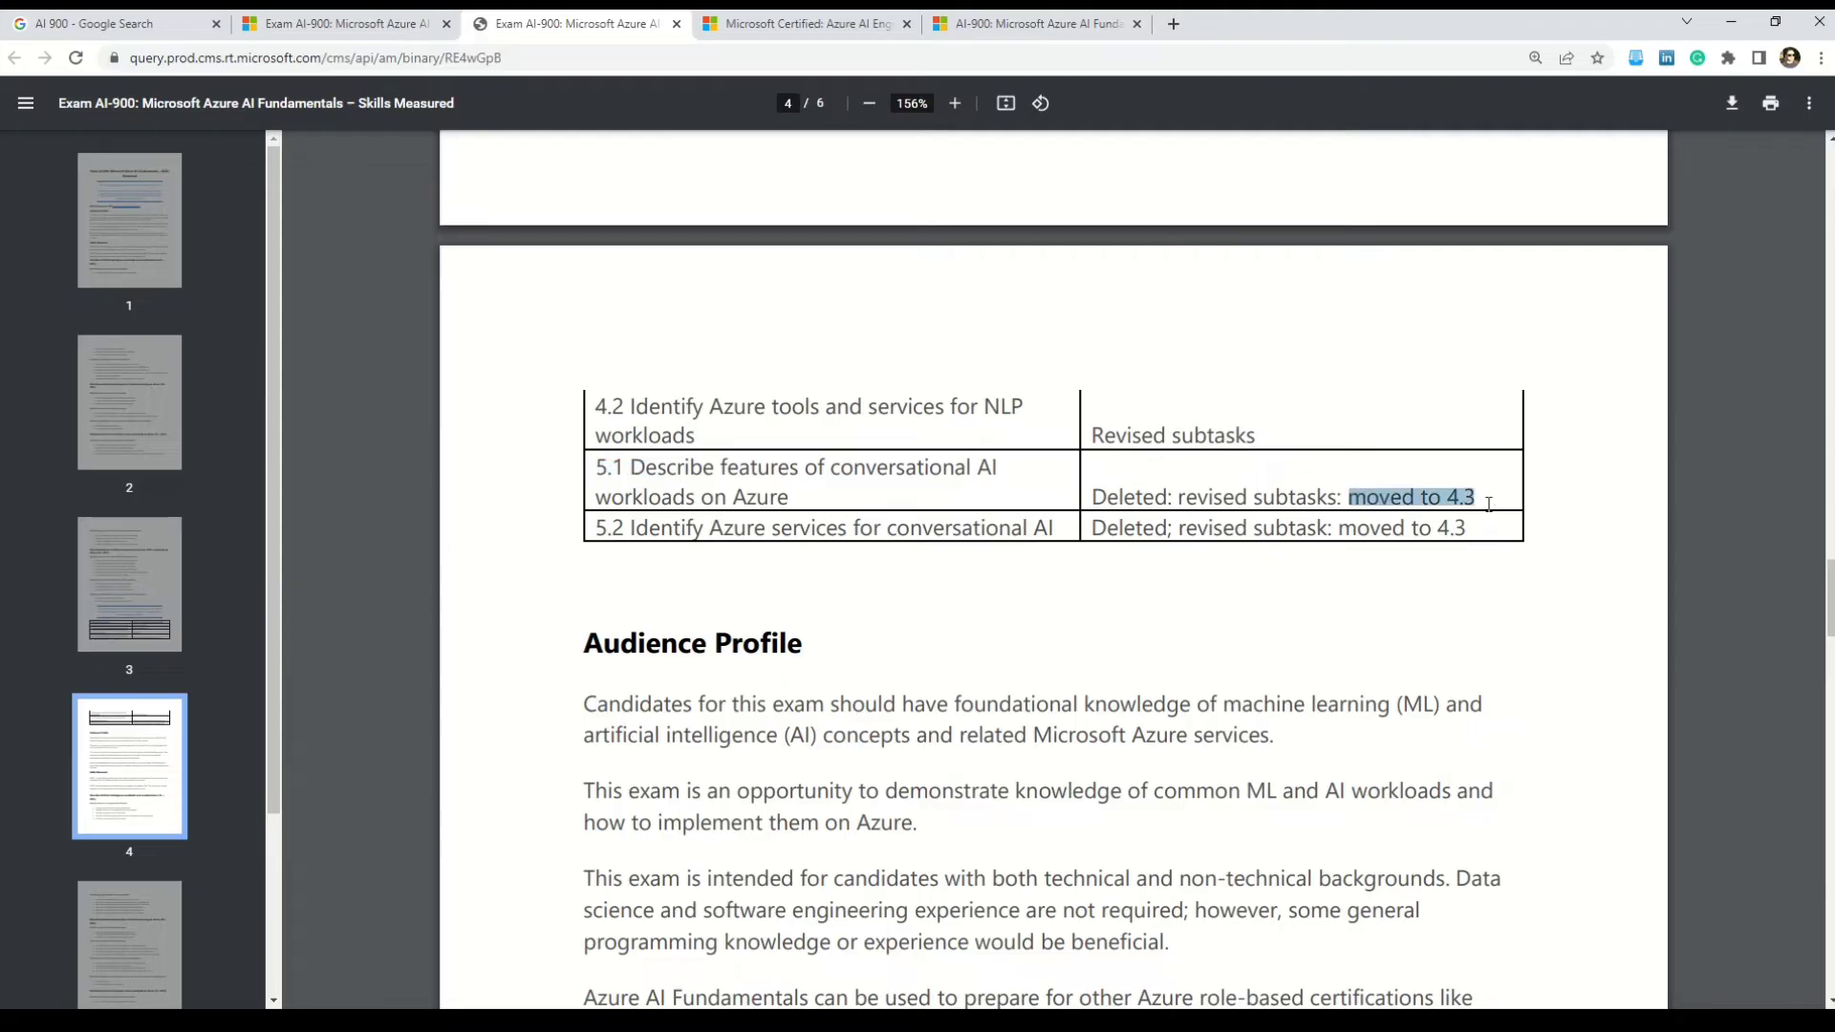
scroll(1435, 458, "down", 1)
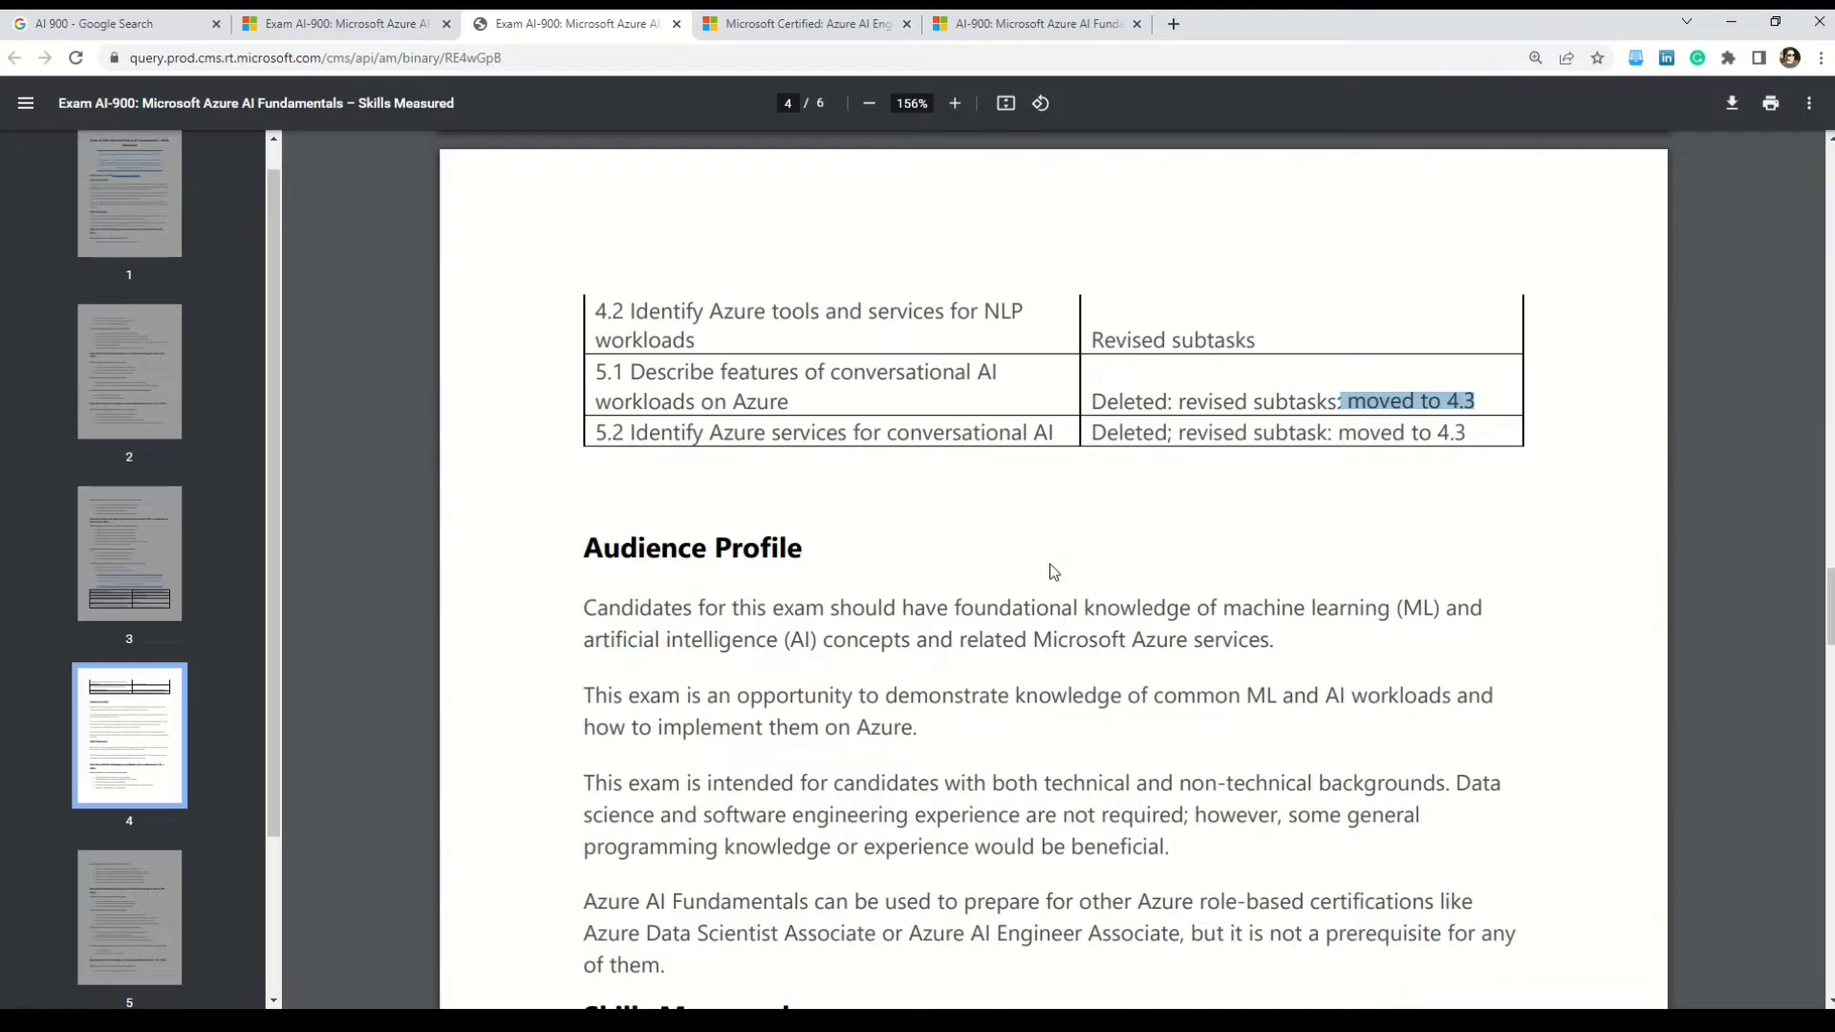
Step: Highlight the formats of sample questions 1 (Multiple Choice), 2 (Matching) and 5 (Multiple Choice)
left_click(1045, 24)
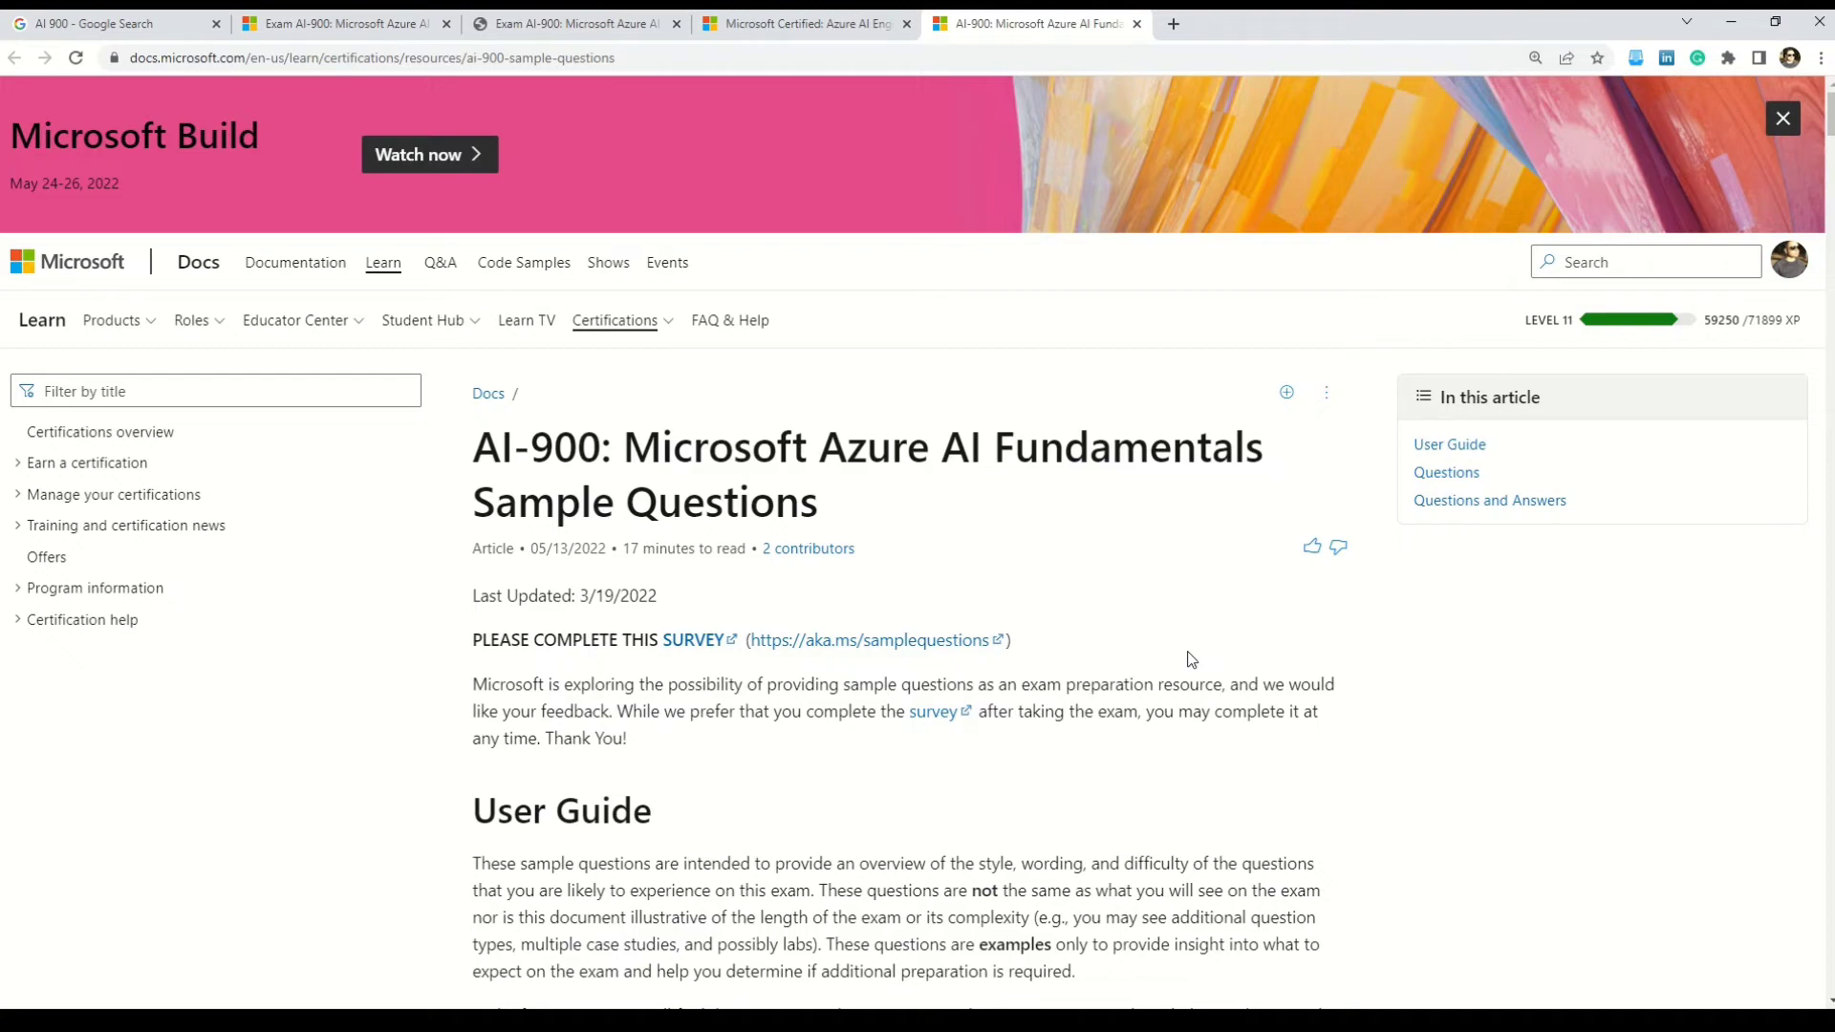
scroll(1186, 659, "down", 1)
scroll(1187, 659, "down", 3)
scroll(1188, 659, "down", 1)
scroll(1188, 659, "down", 2)
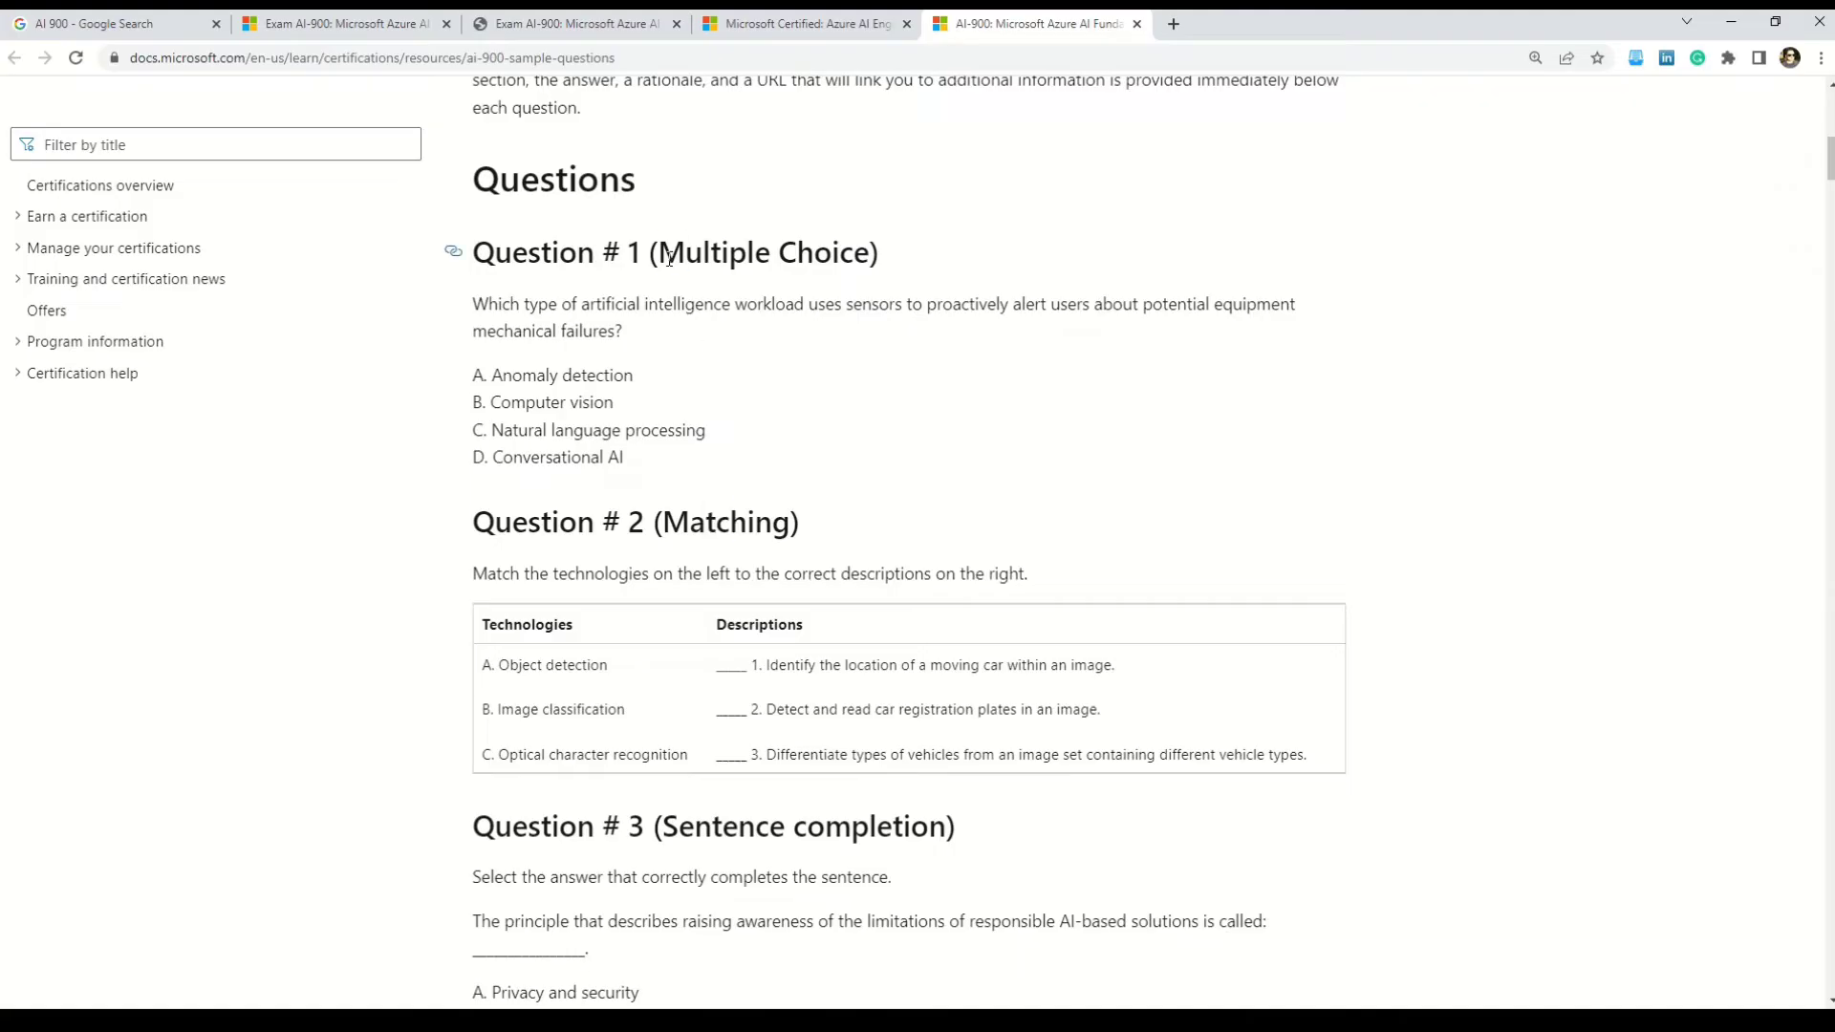
left_click_drag(656, 252, 872, 253)
left_click_drag(789, 523, 659, 522)
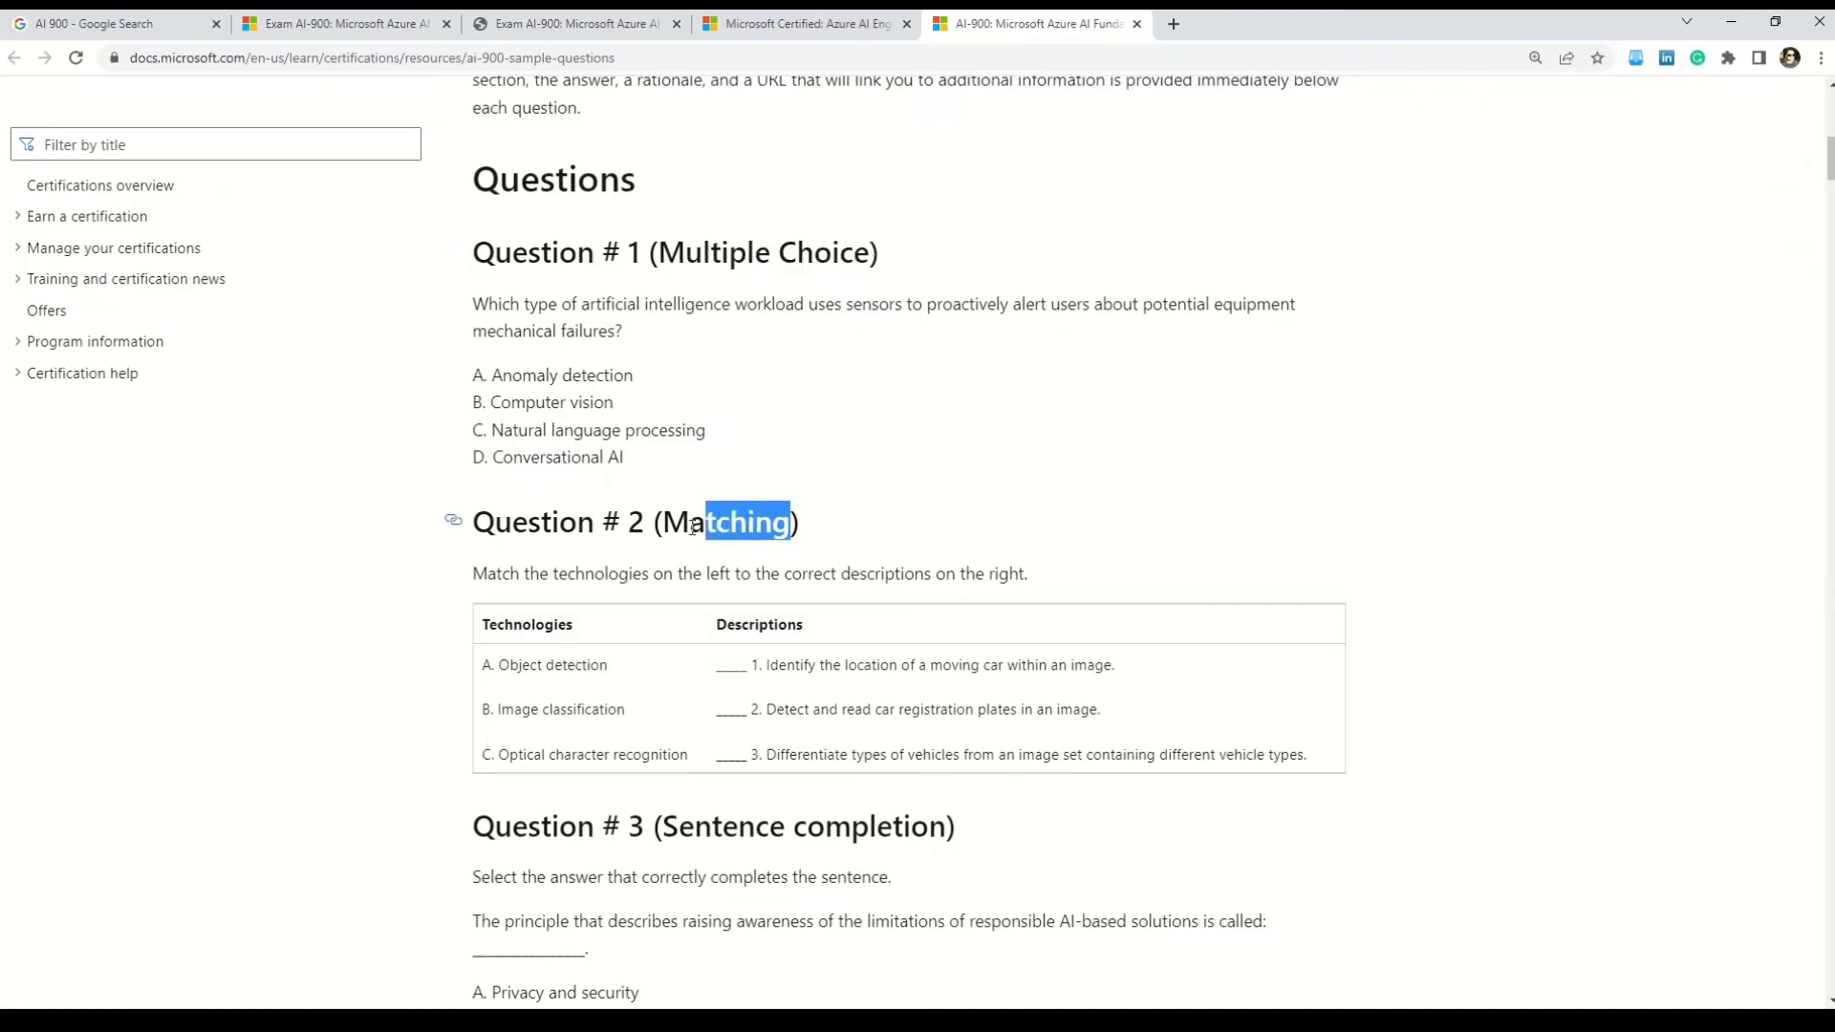
scroll(818, 656, "down", 3)
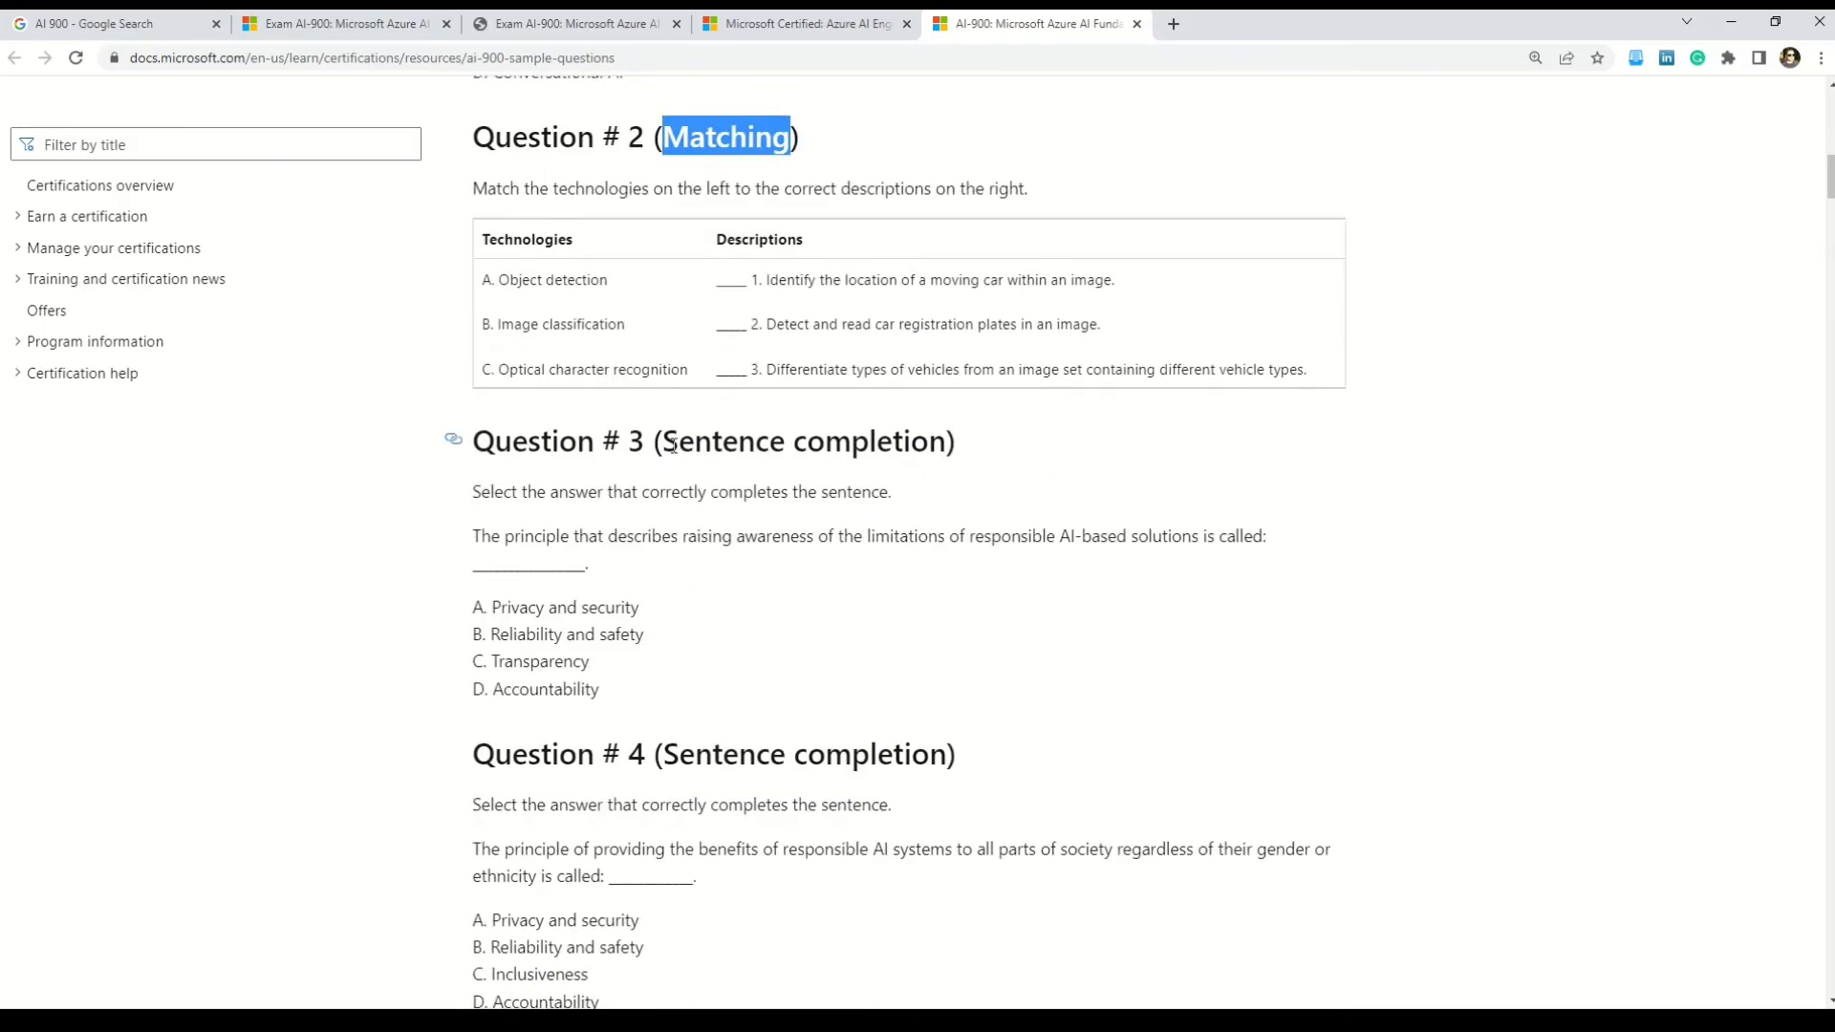
left_click_drag(677, 442, 936, 456)
scroll(926, 582, "down", 5)
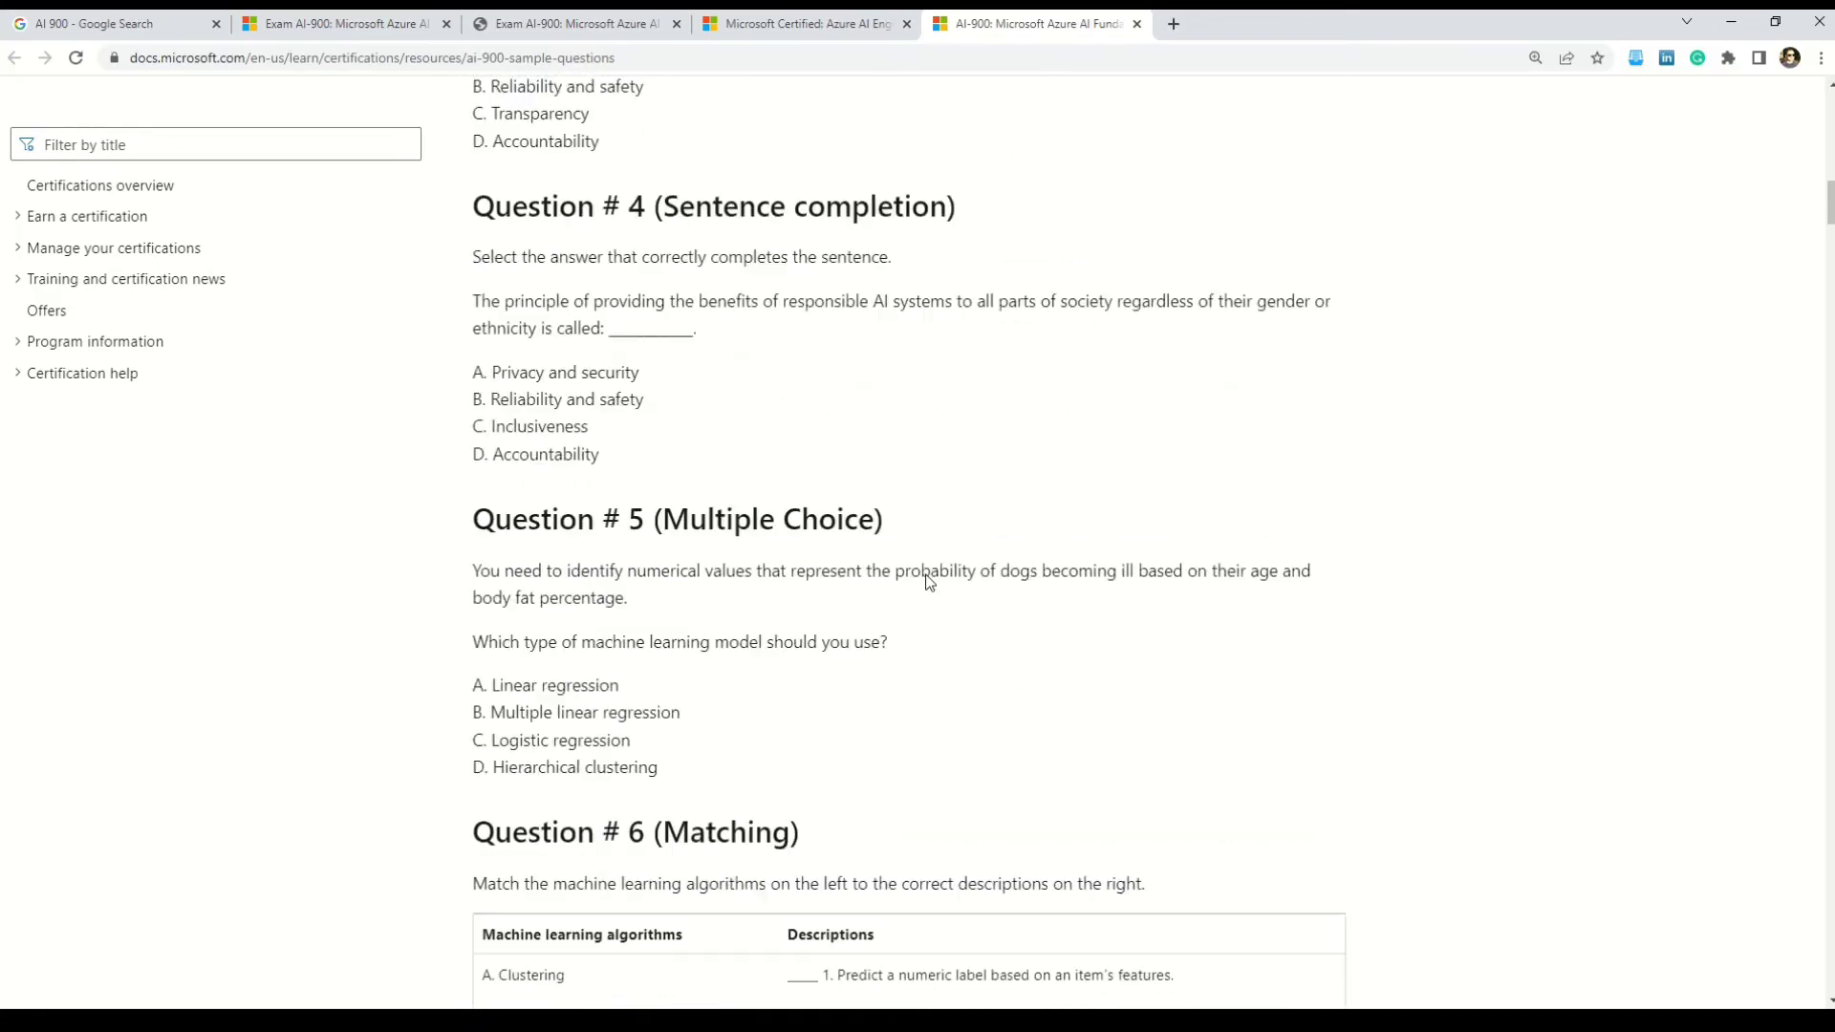
left_click_drag(660, 393, 876, 393)
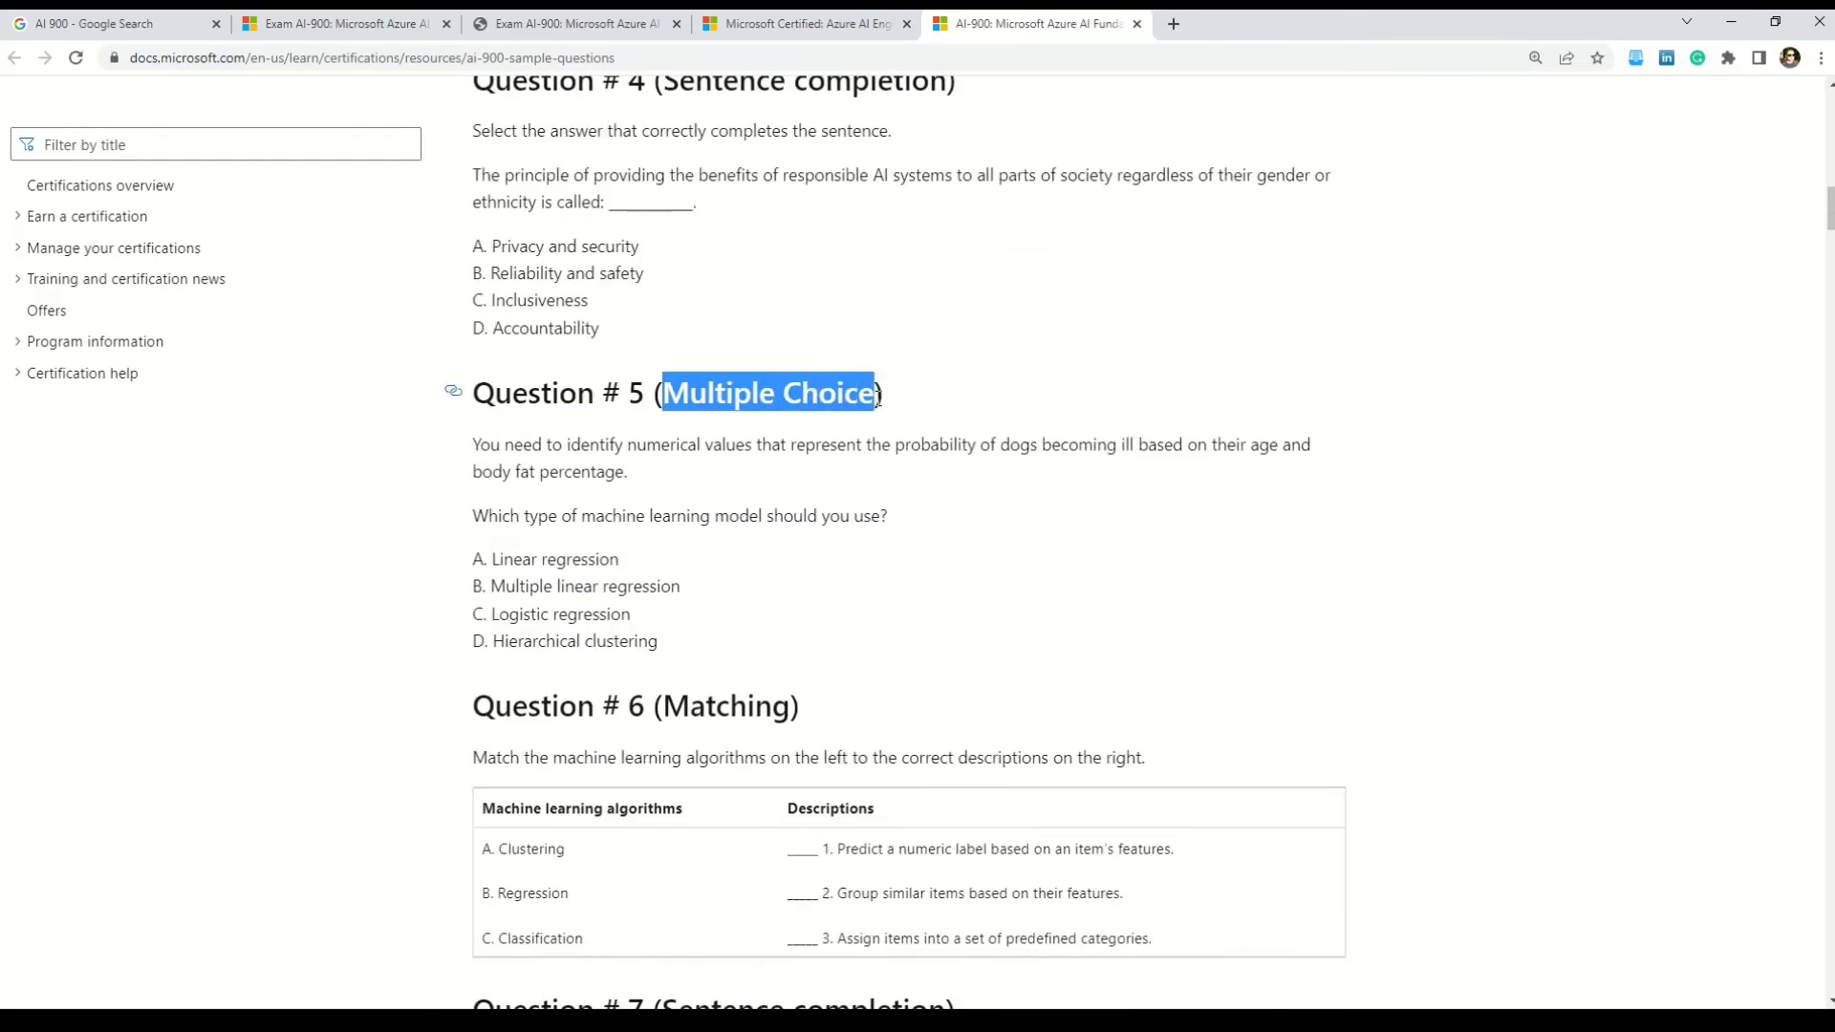
scroll(904, 398, "down", 1)
scroll(904, 397, "down", 4)
scroll(904, 397, "down", 5)
scroll(905, 400, "down", 3)
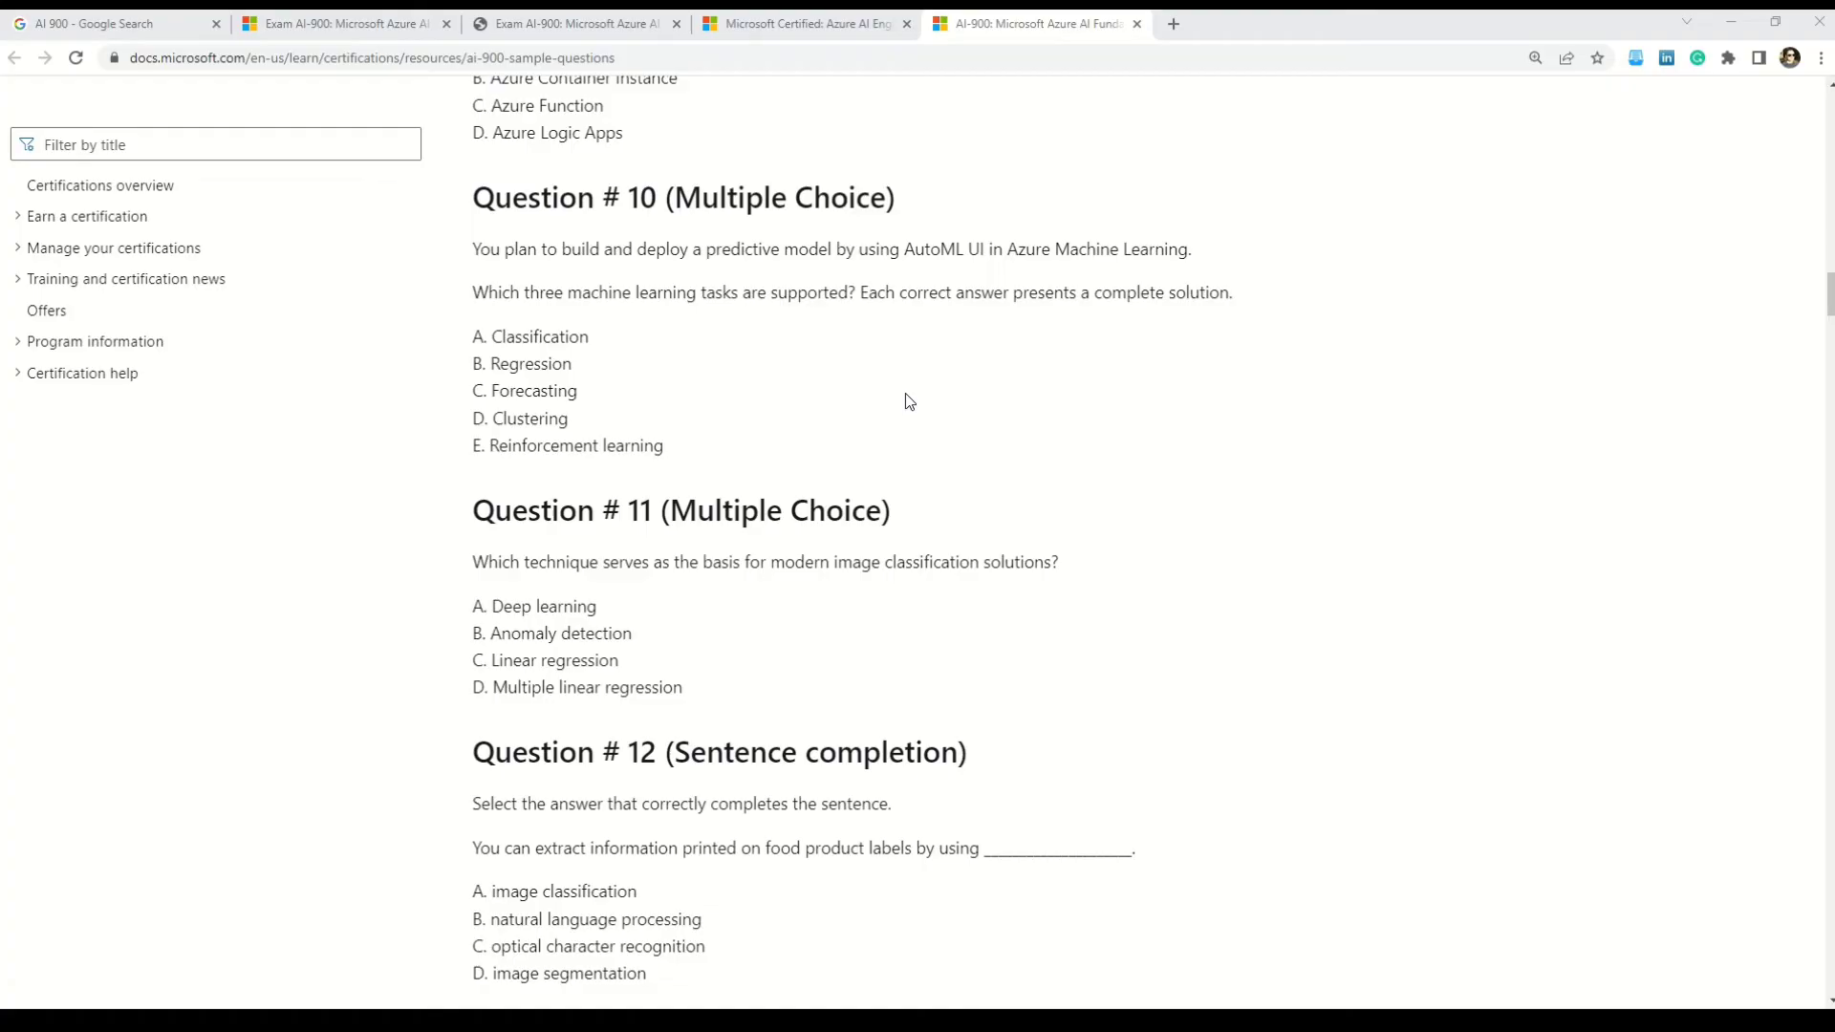
scroll(905, 401, "up", 10)
scroll(901, 405, "up", 2)
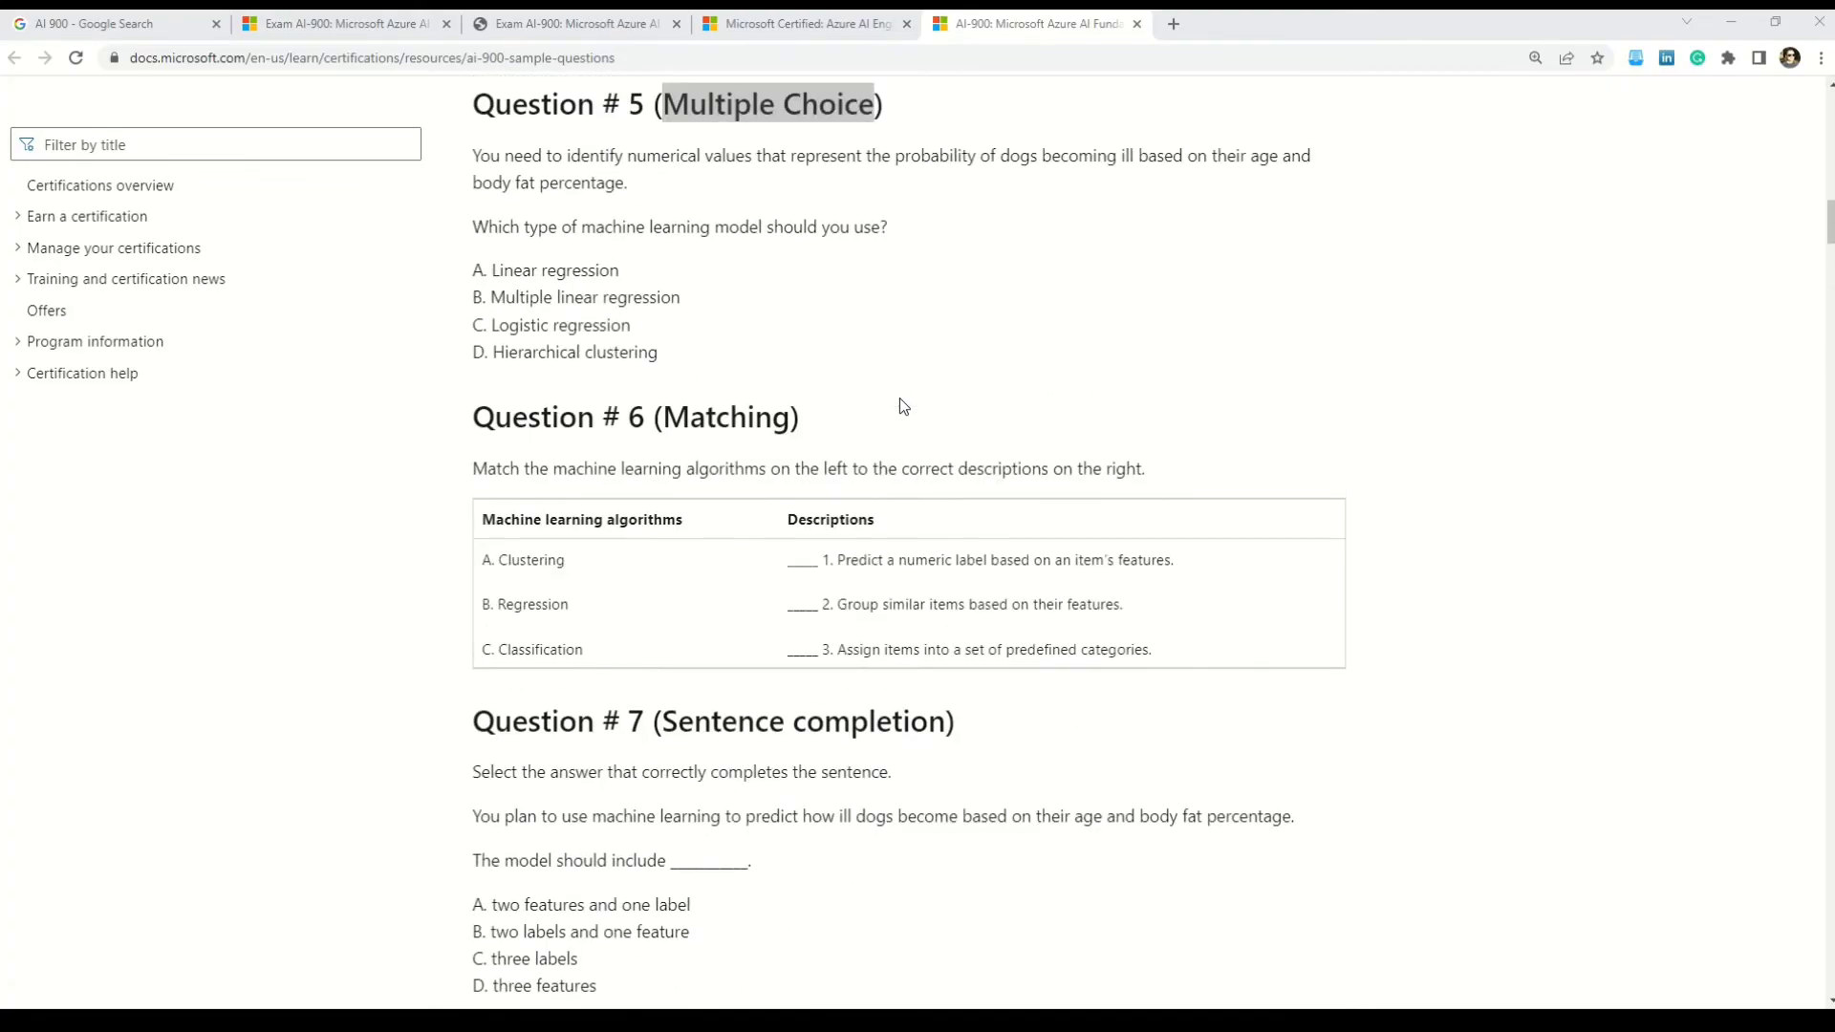
scroll(899, 406, "up", 3)
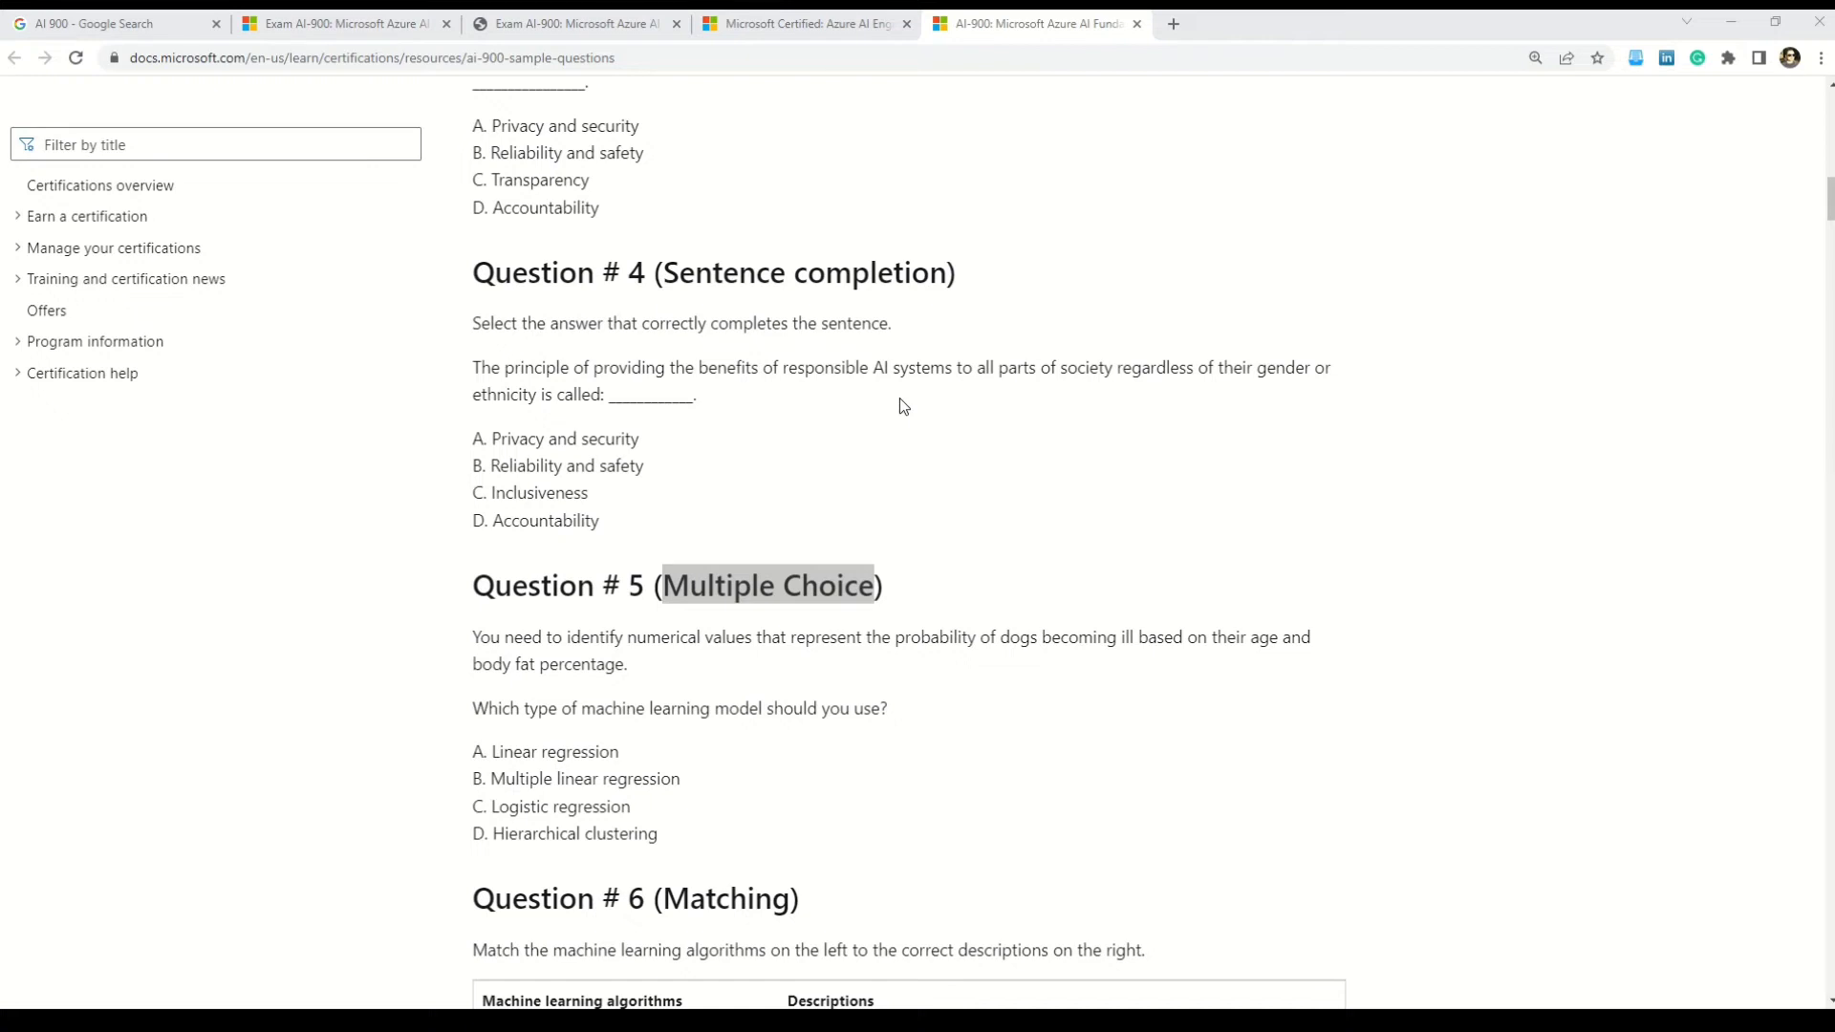
scroll(898, 406, "down", 15)
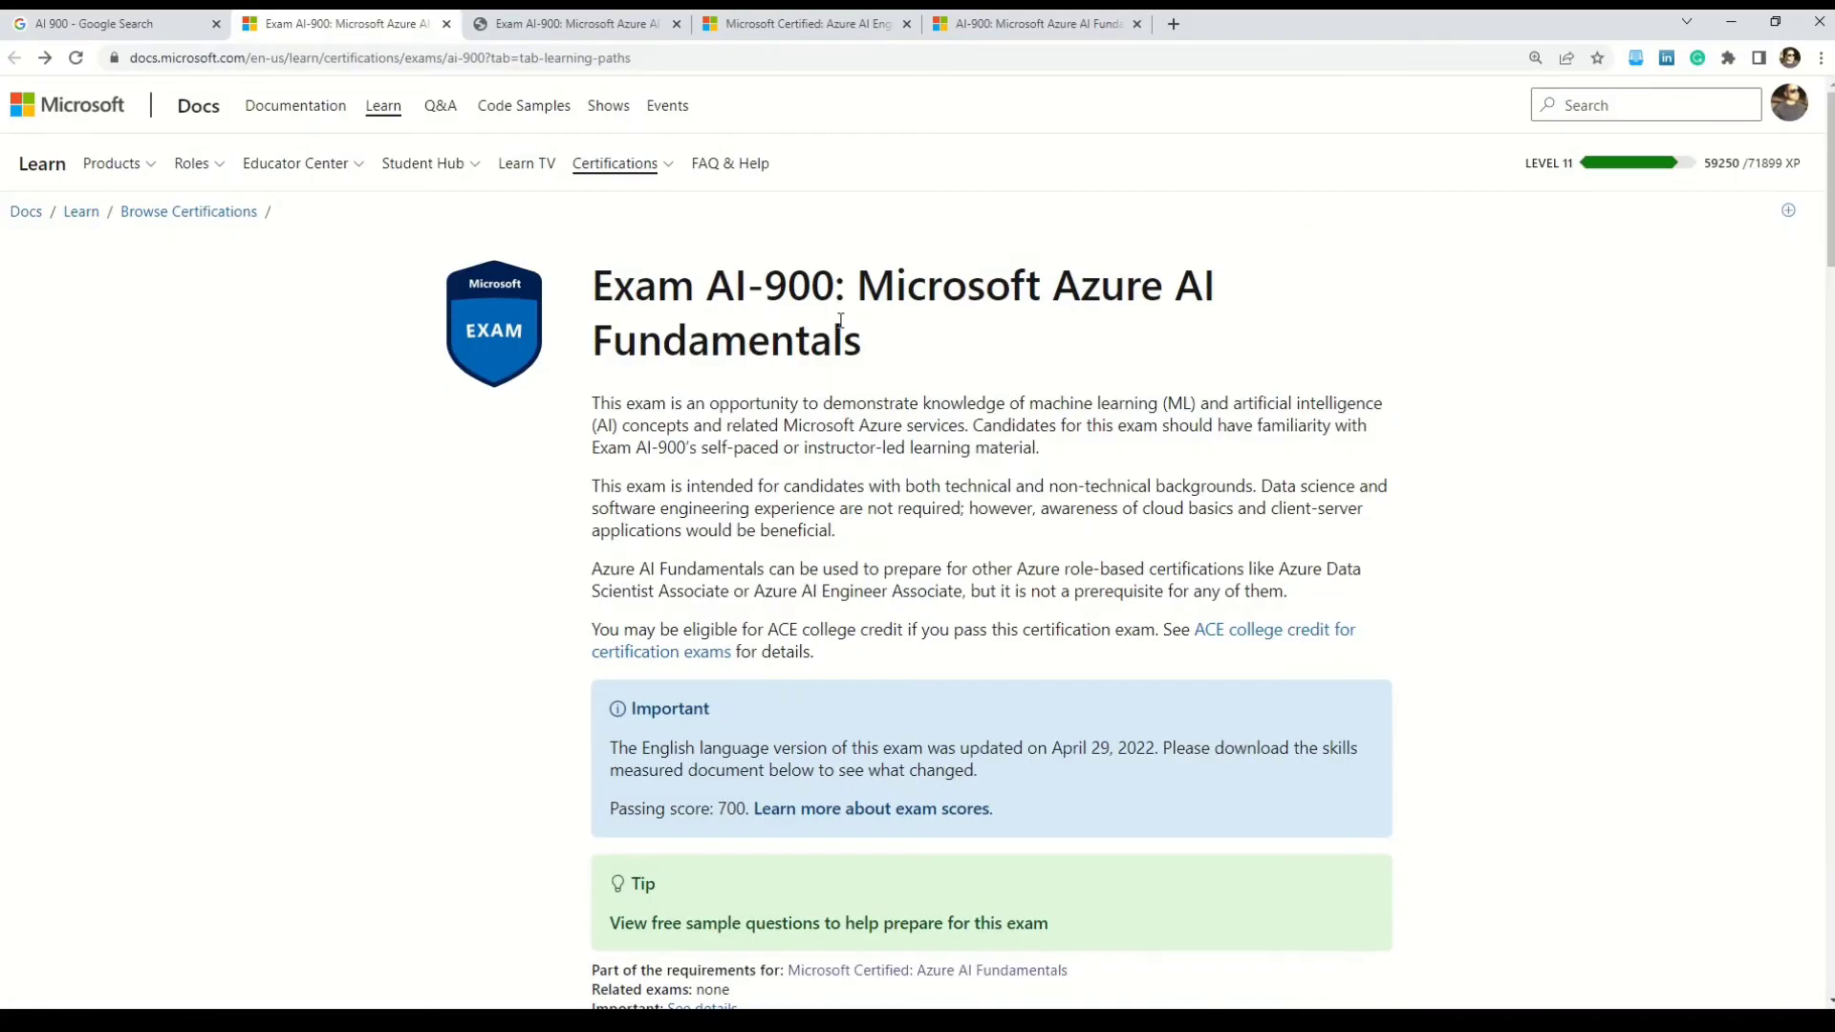
scroll(841, 319, "down", 3)
scroll(841, 318, "down", 2)
scroll(840, 318, "down", 4)
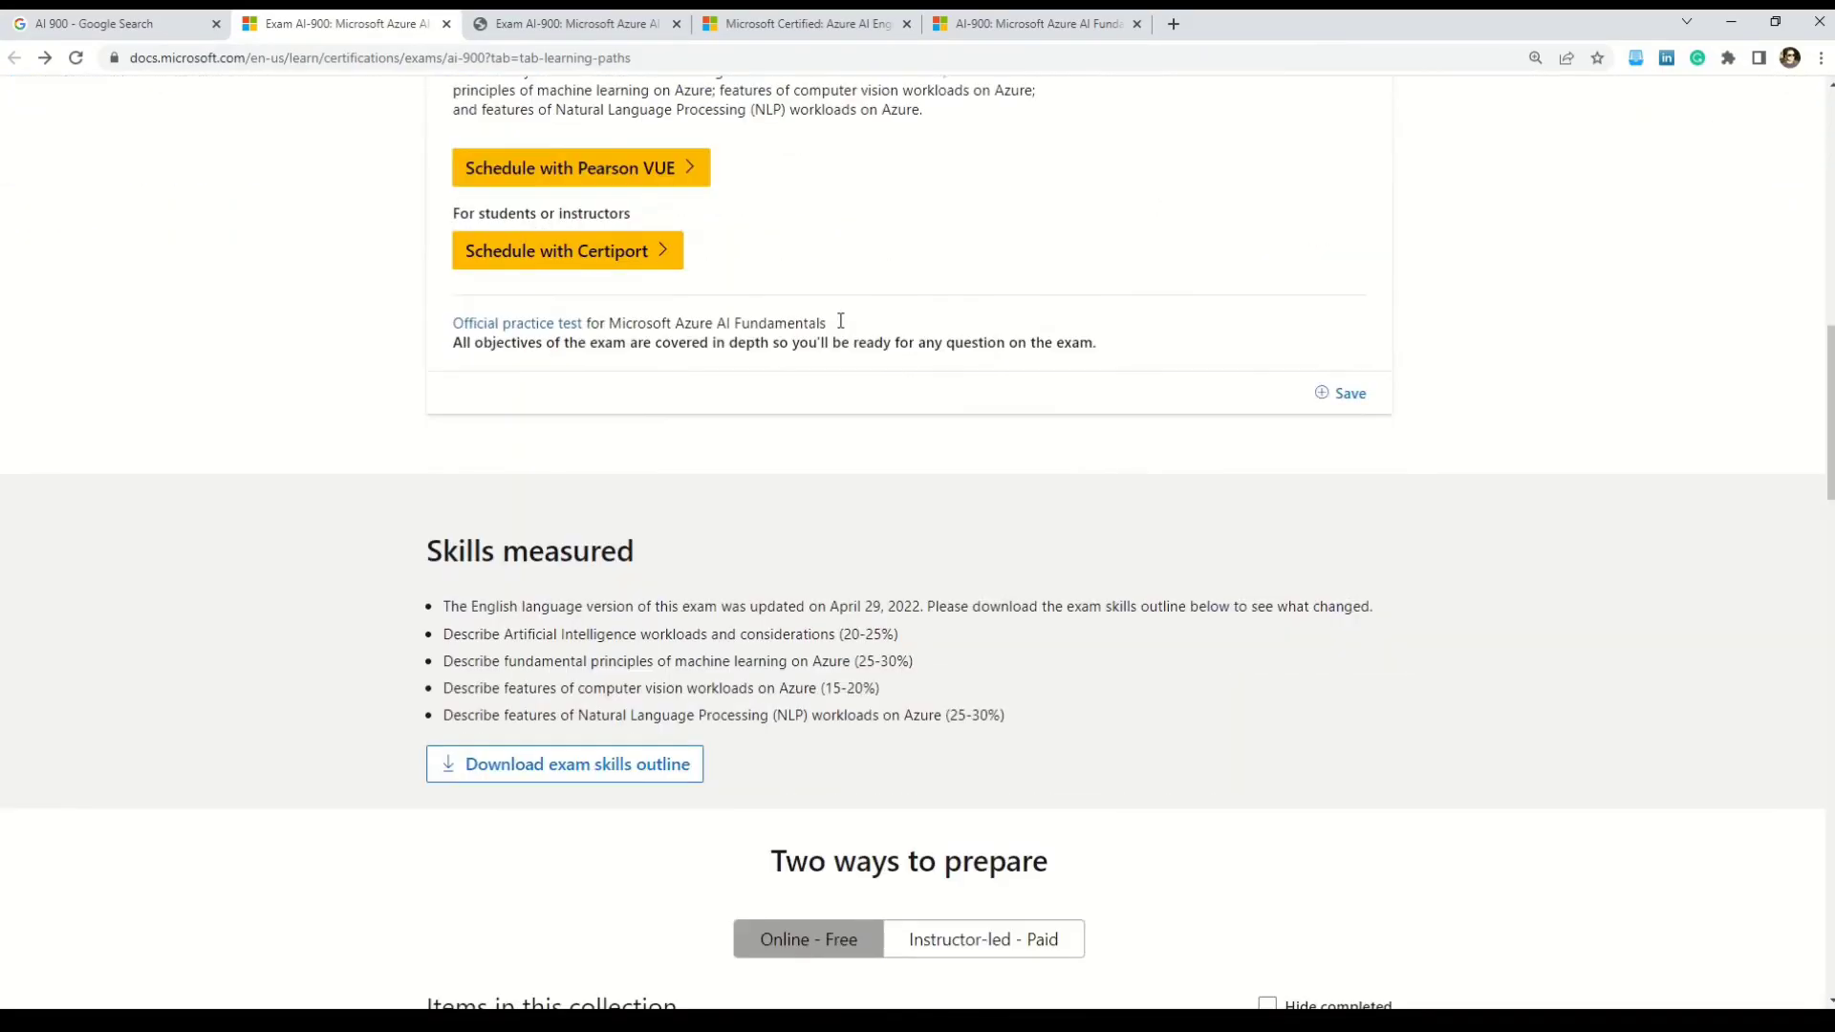
scroll(840, 319, "down", 2)
scroll(840, 318, "down", 2)
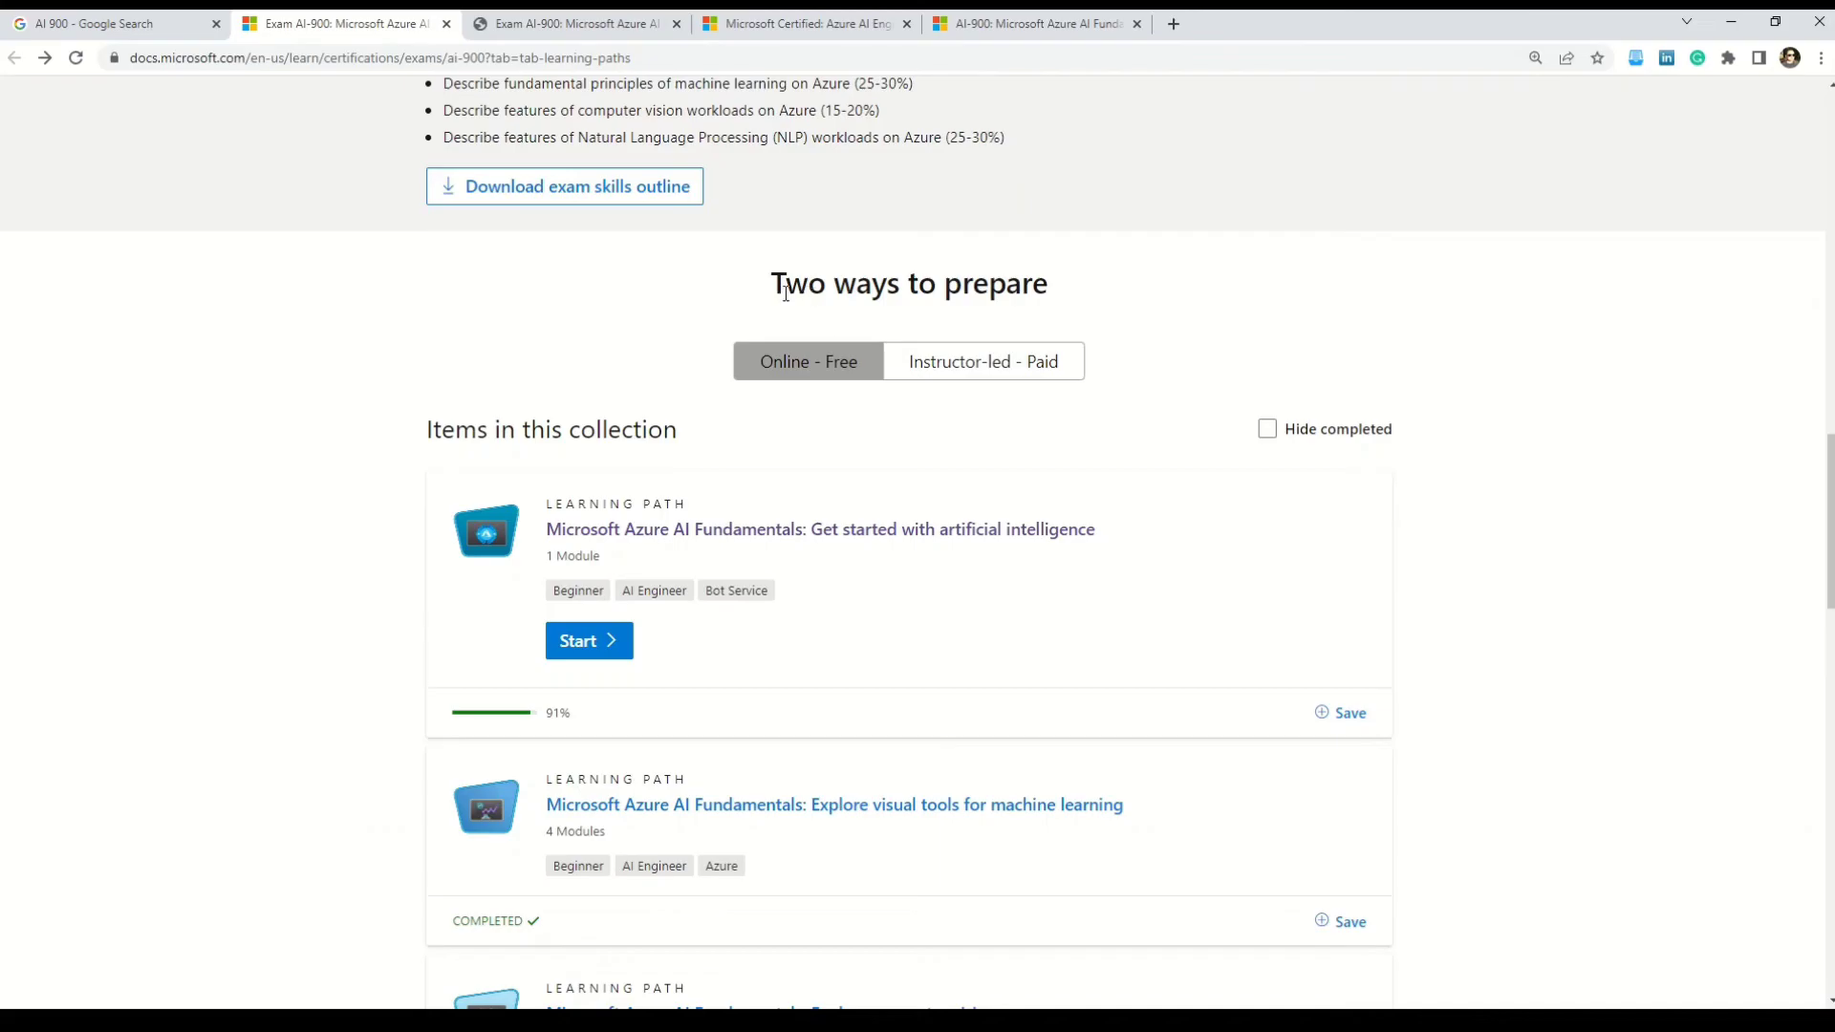
Step: Highlight the 'Two ways to prepare' heading above the free learning paths, then clear it
left_click_drag(784, 292, 1033, 287)
left_click(1073, 324)
scroll(806, 413, "down", 2)
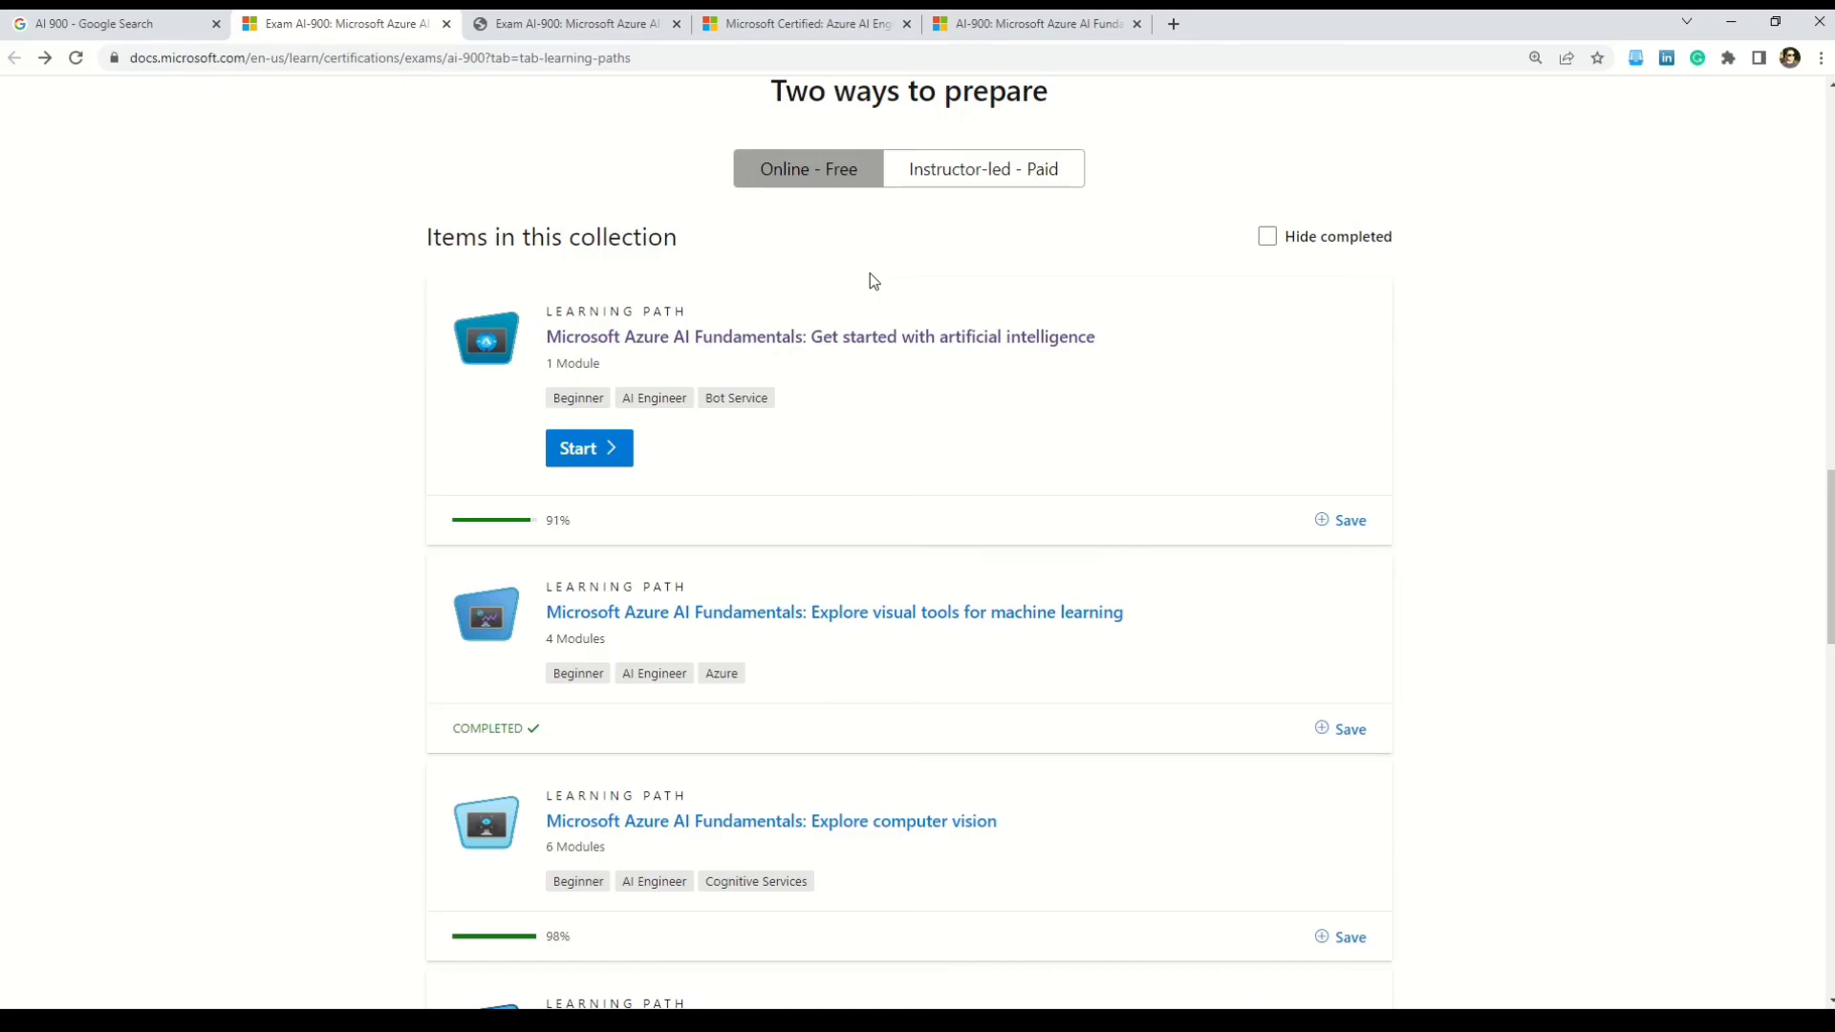
scroll(783, 483, "down", 3)
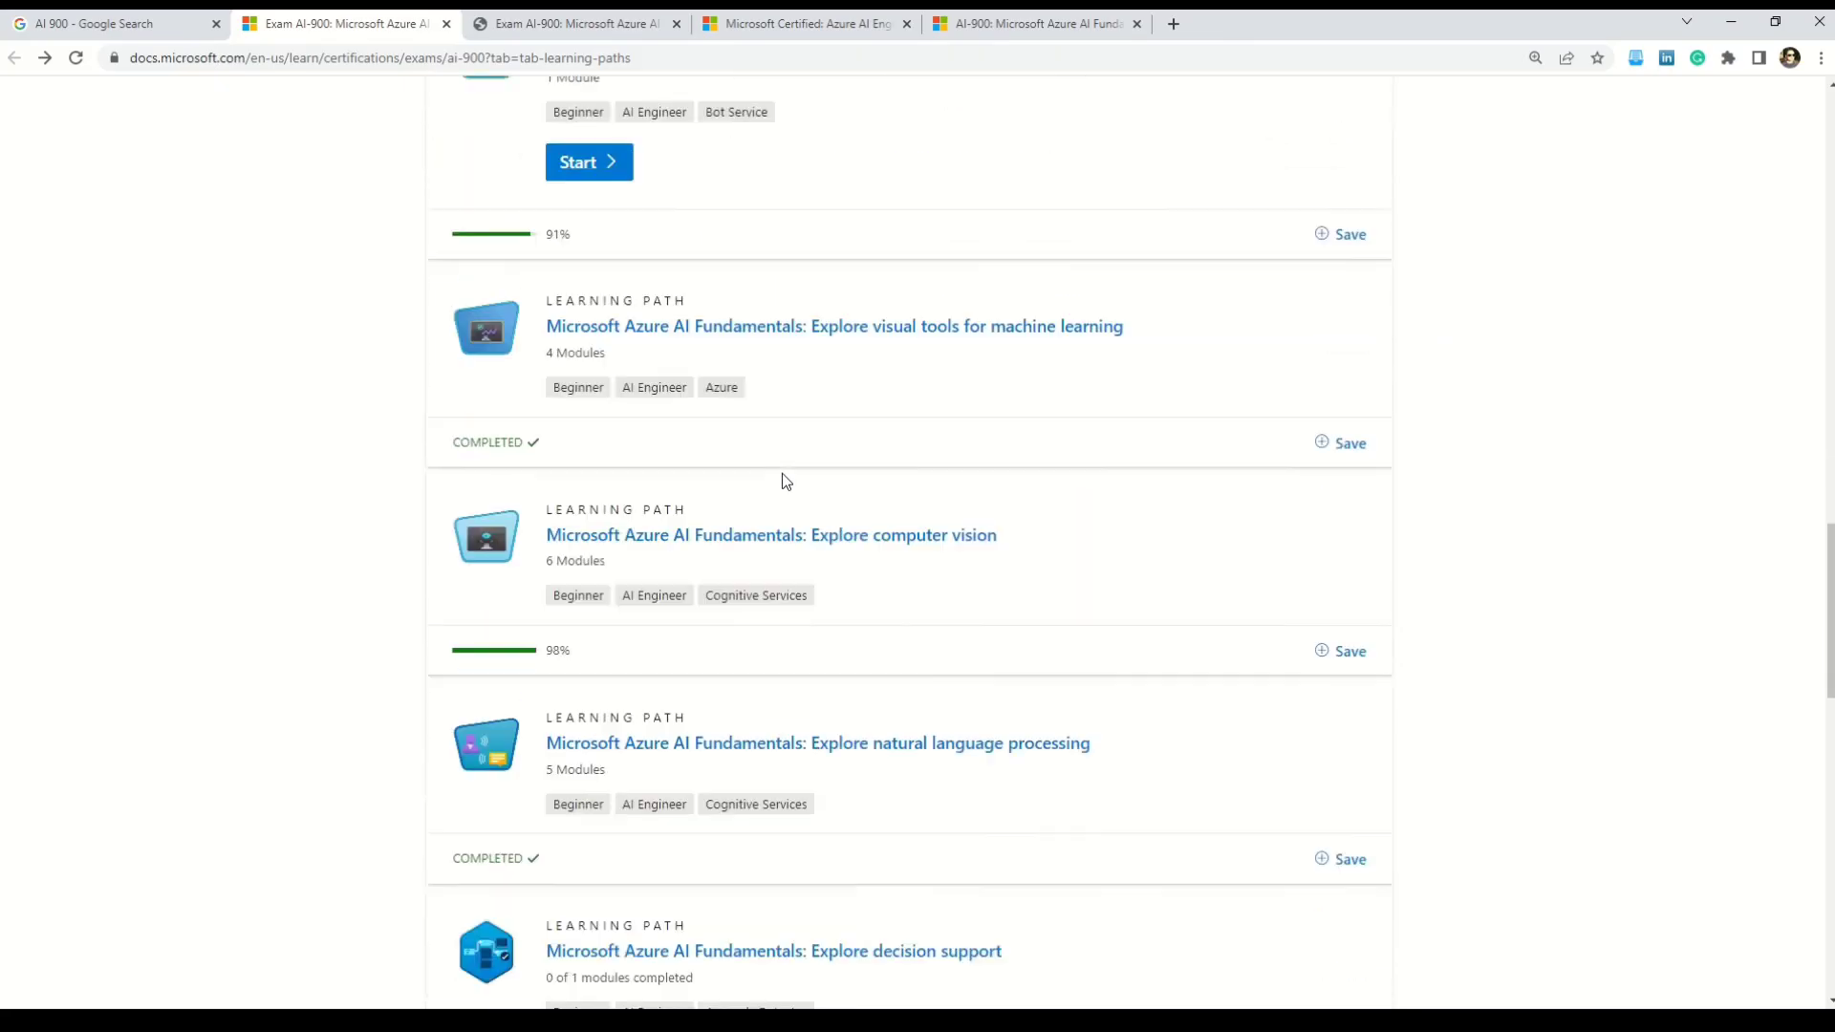
scroll(783, 481, "down", 2)
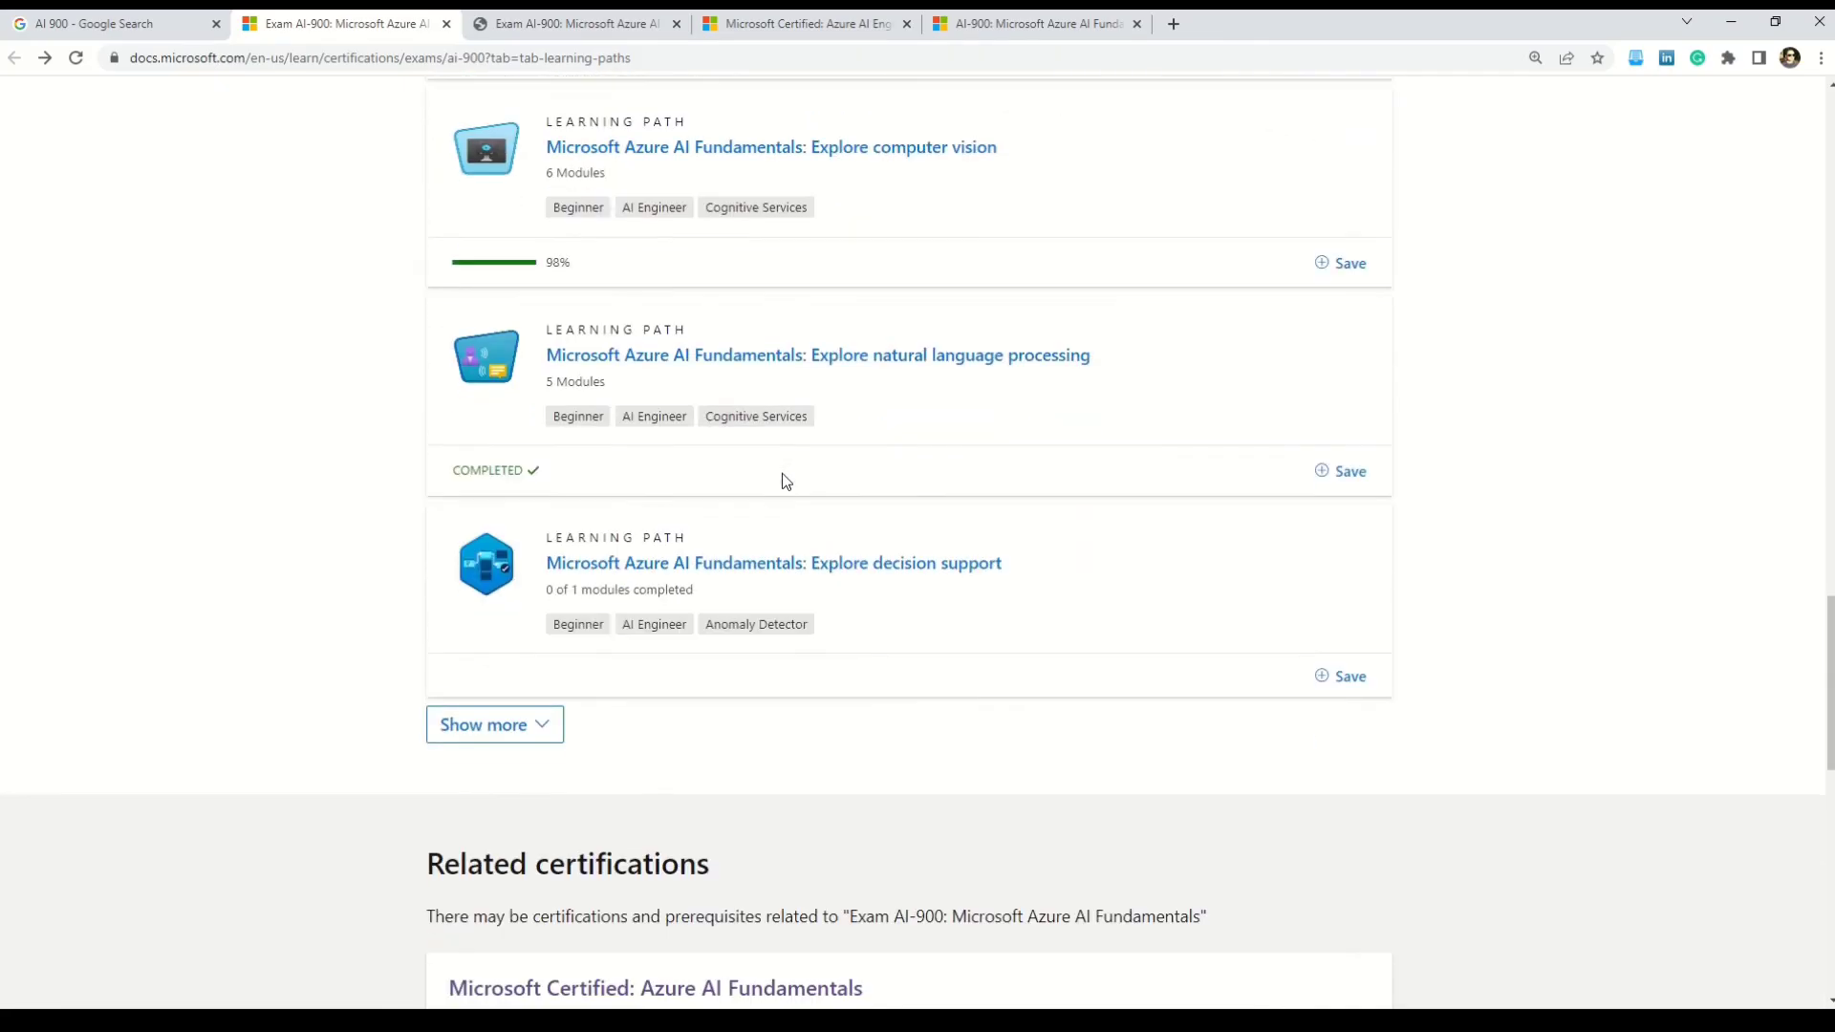
scroll(782, 474, "up", 4)
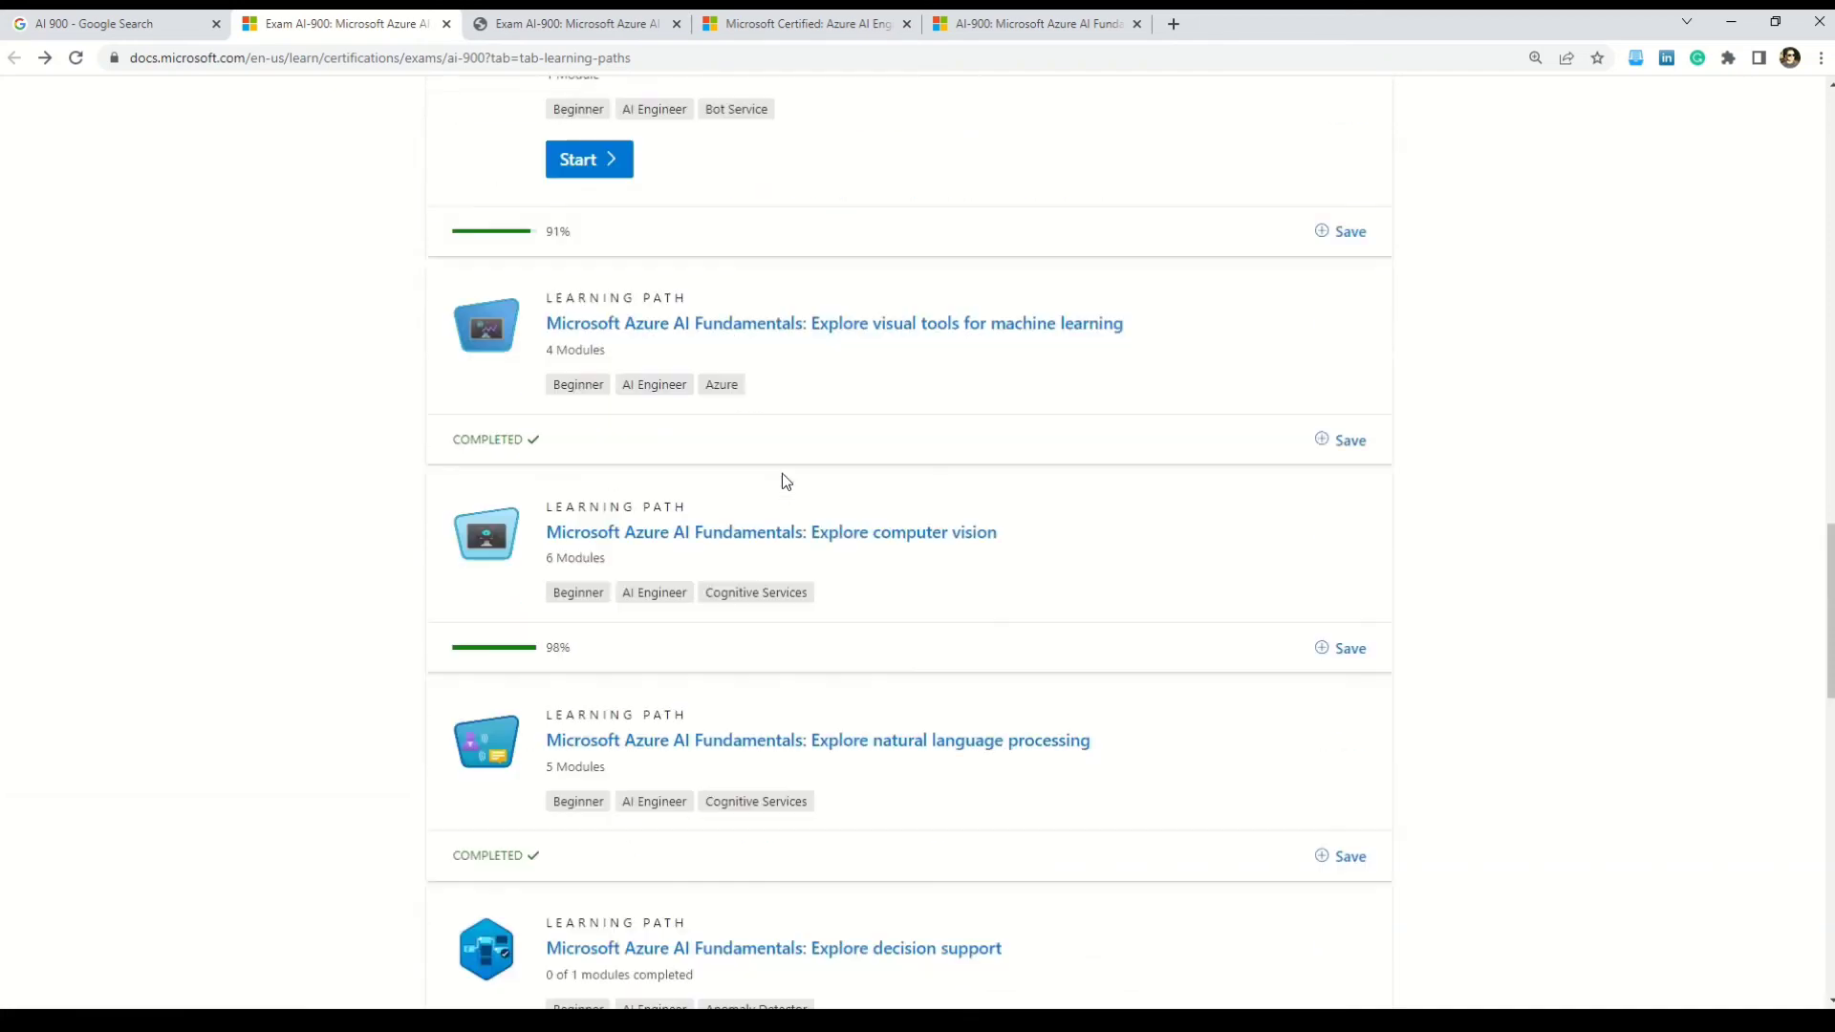
scroll(782, 480, "up", 2)
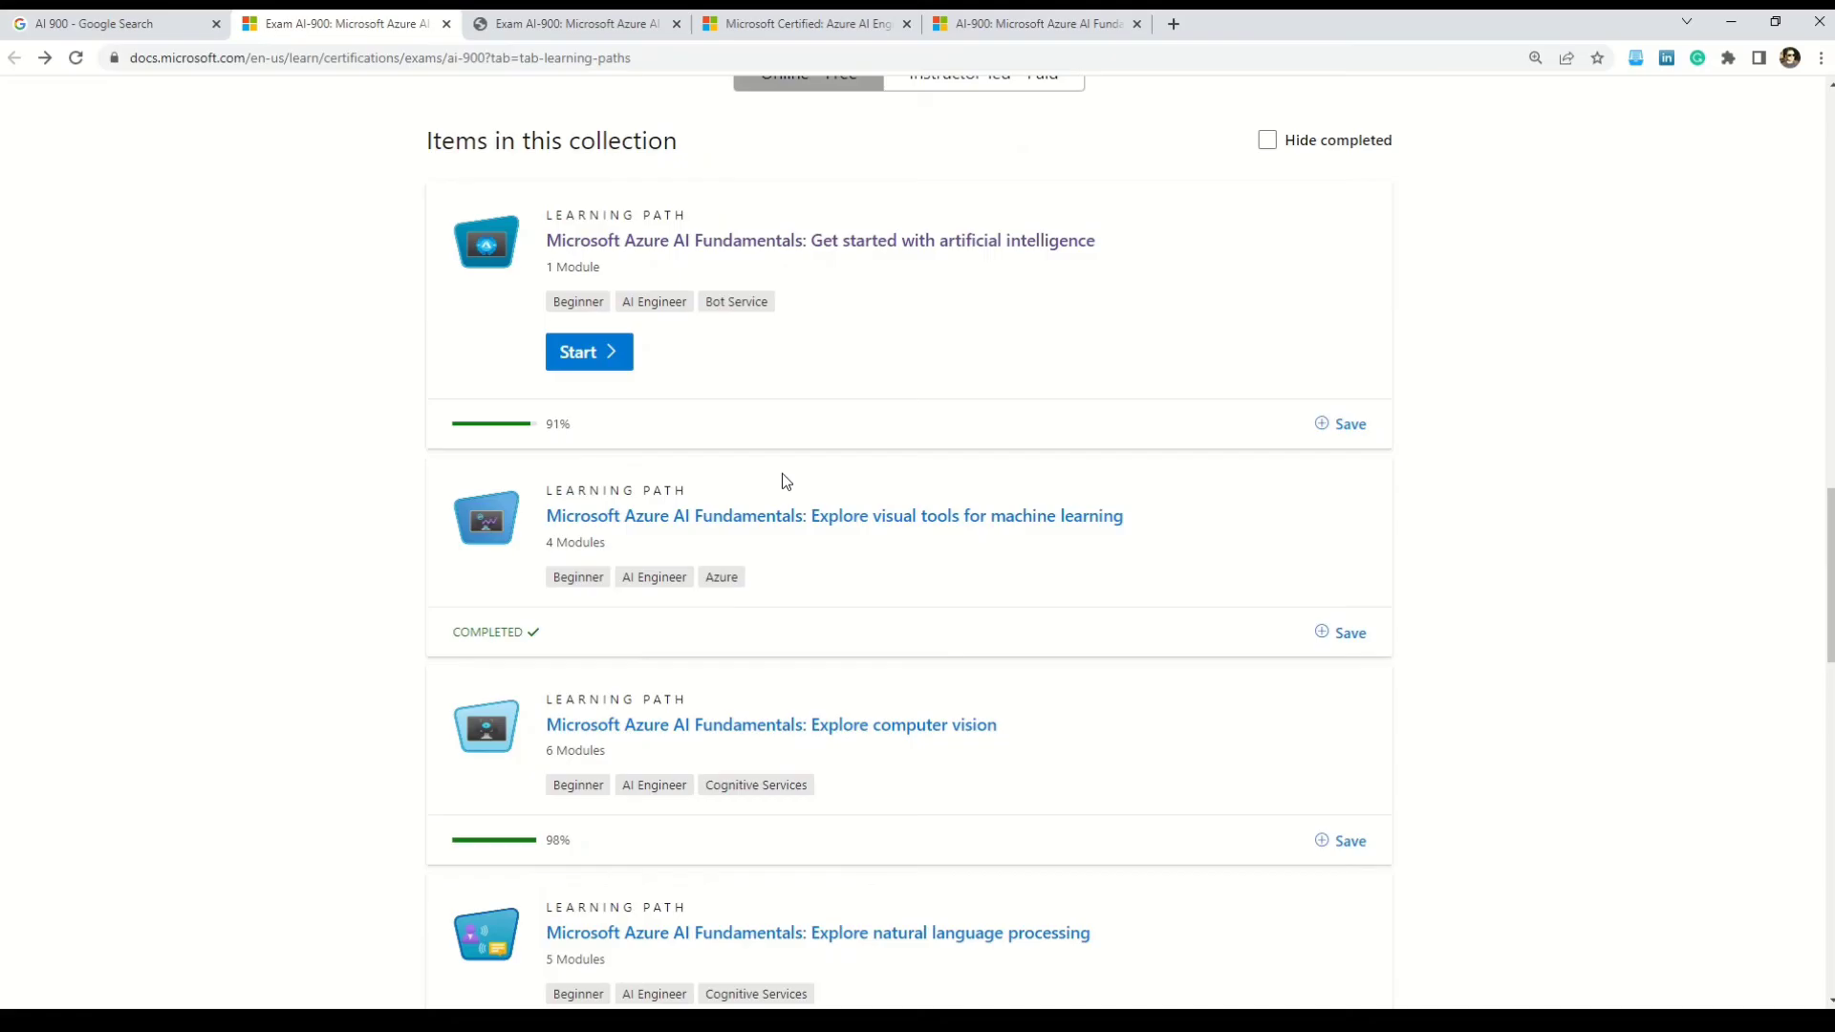
scroll(781, 479, "up", 2)
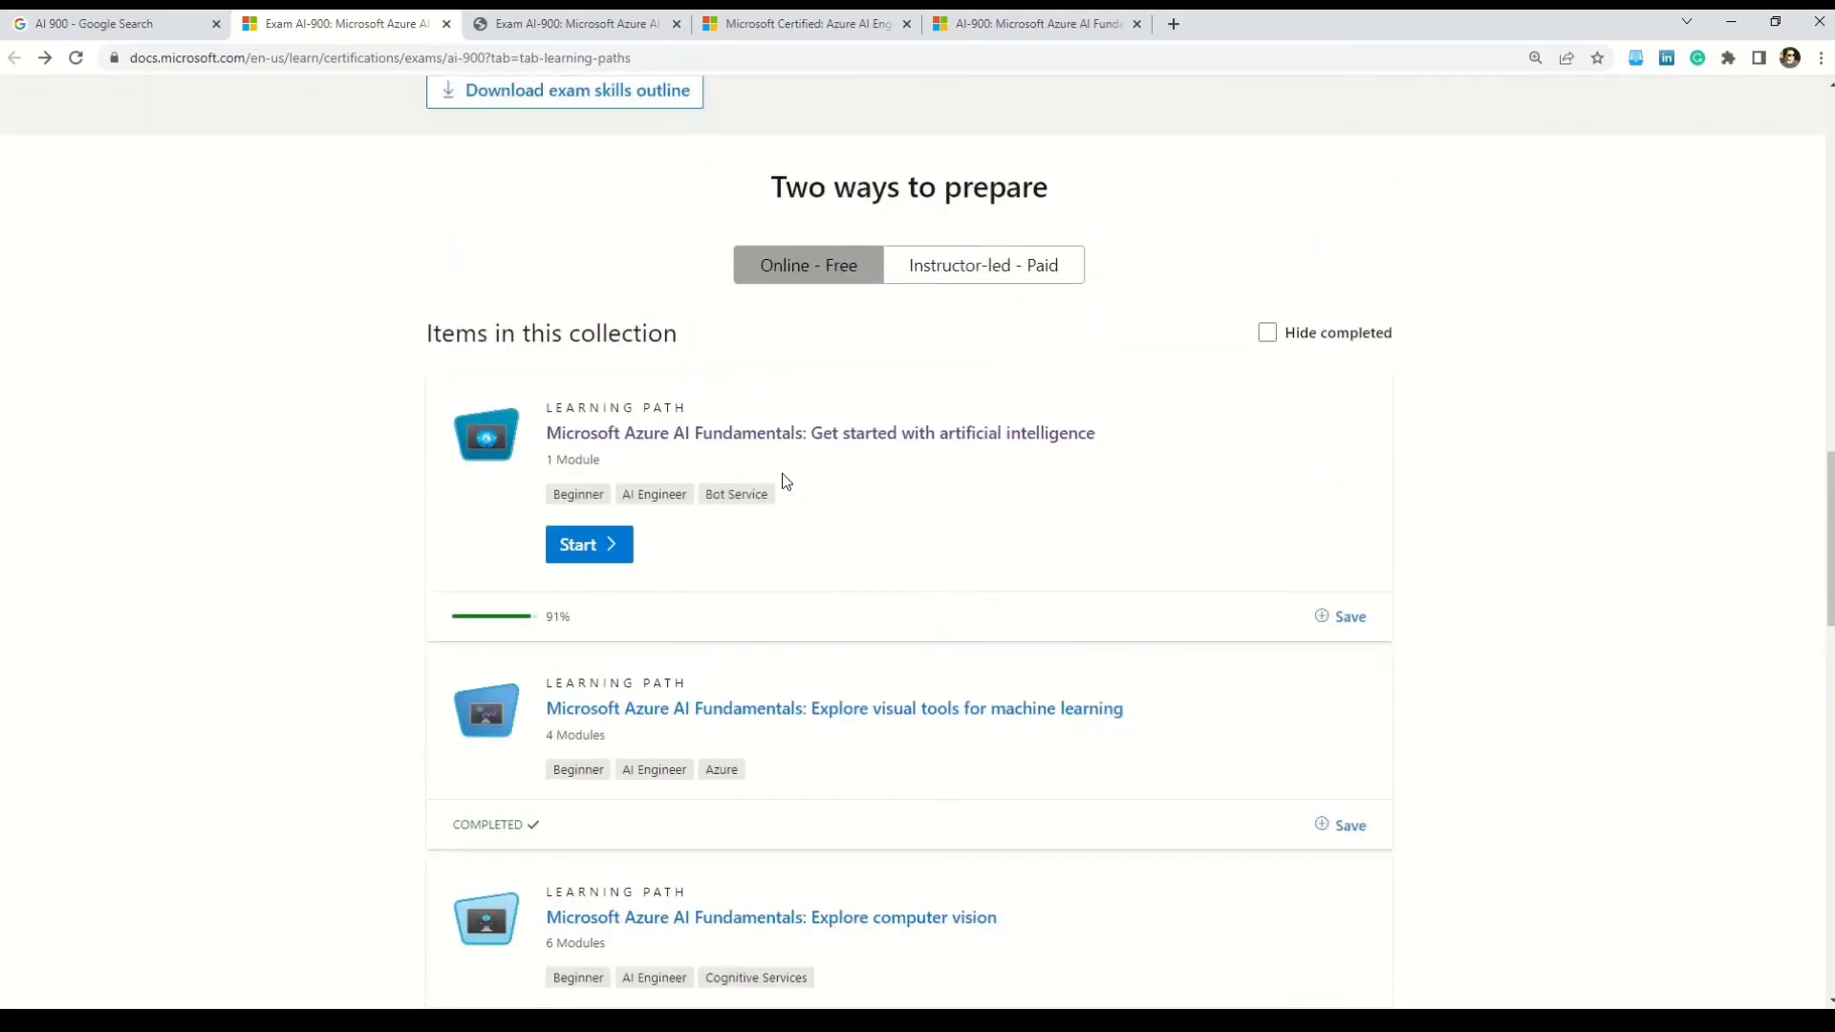